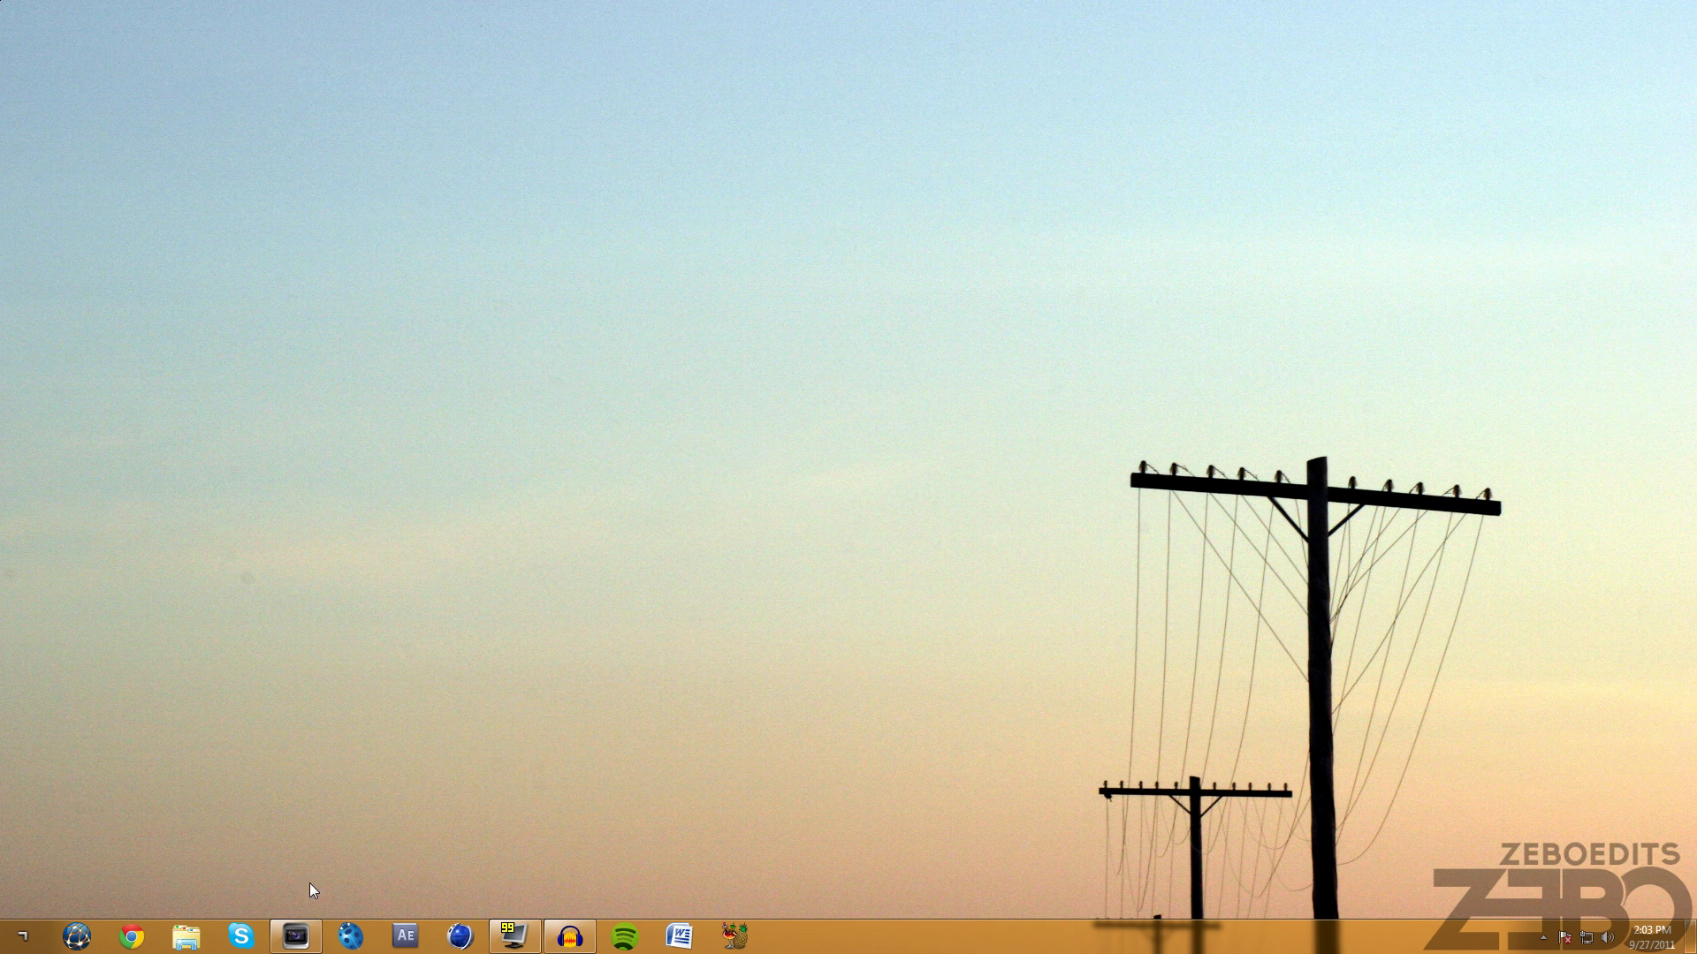
Switch to Vegas Pro and mute the audio track of the gameplay clip.
left_click(295, 935)
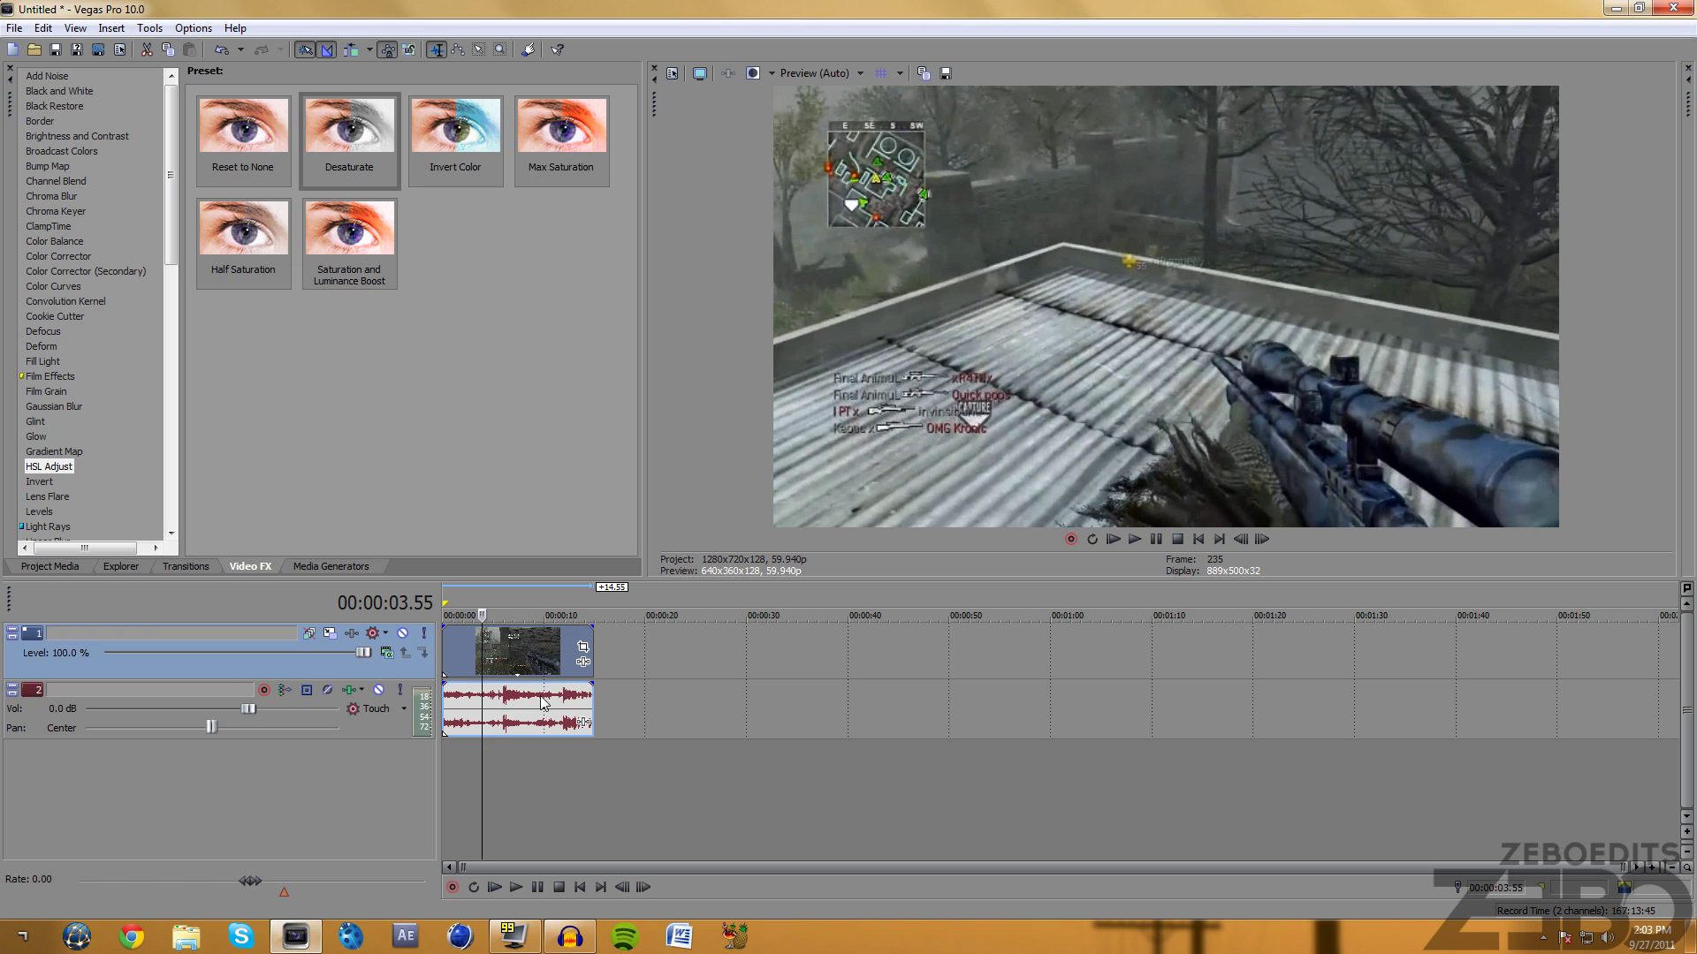
left_click(497, 645)
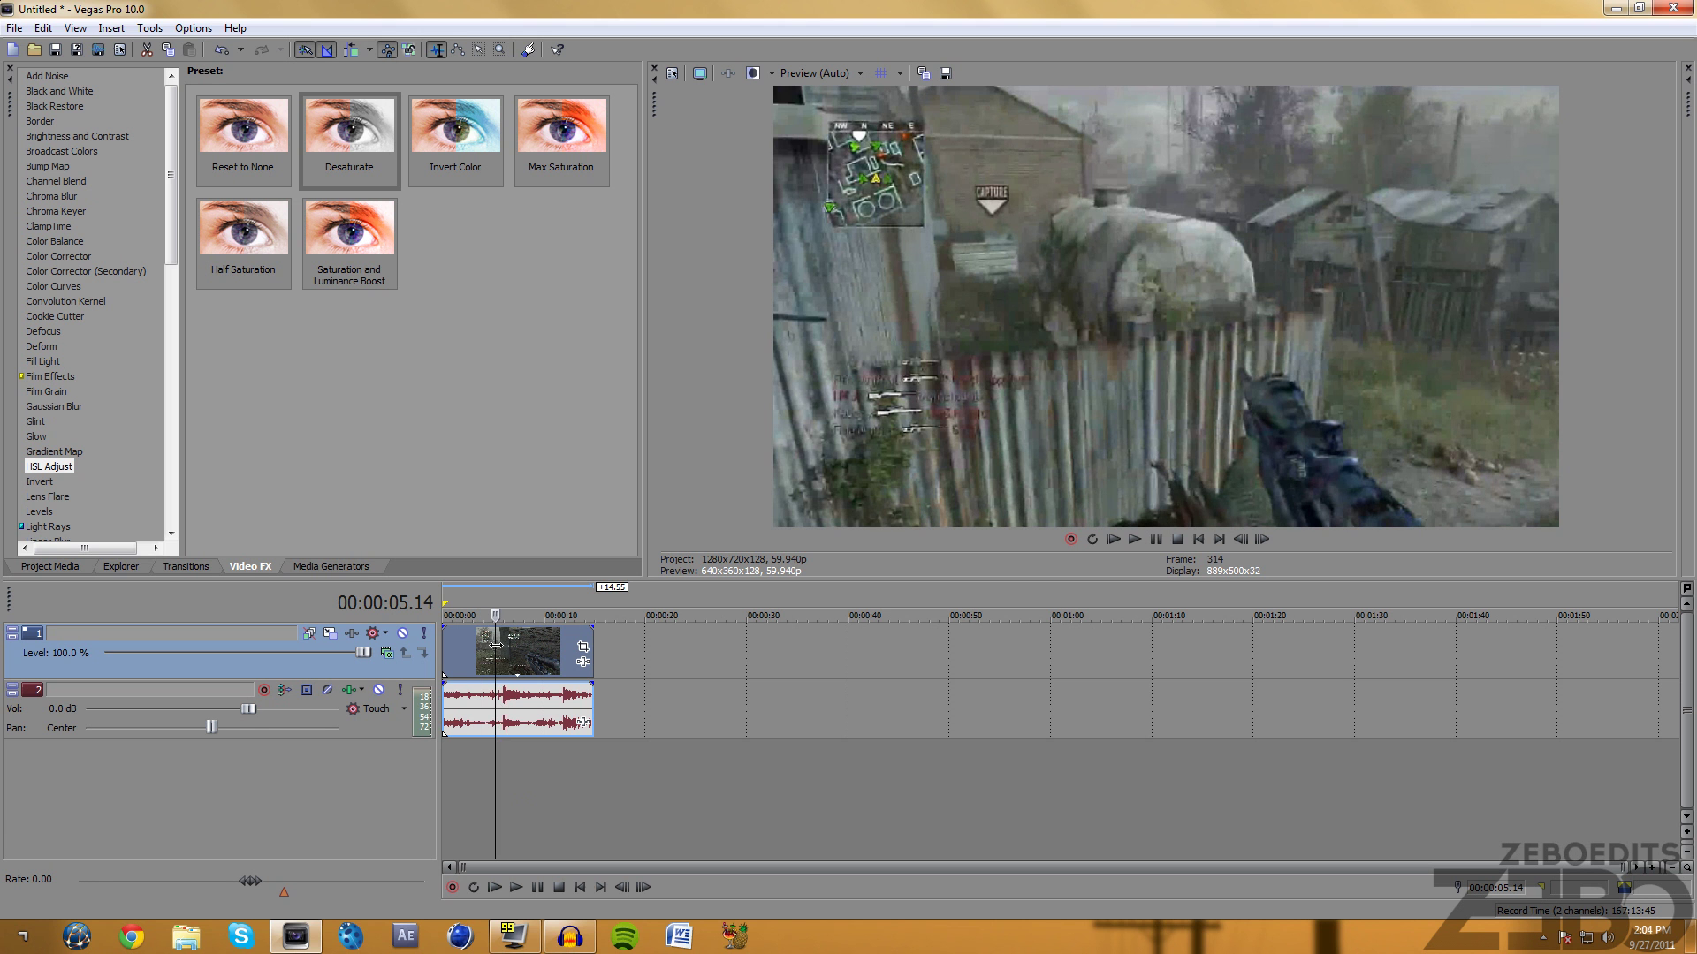
left_click(379, 689)
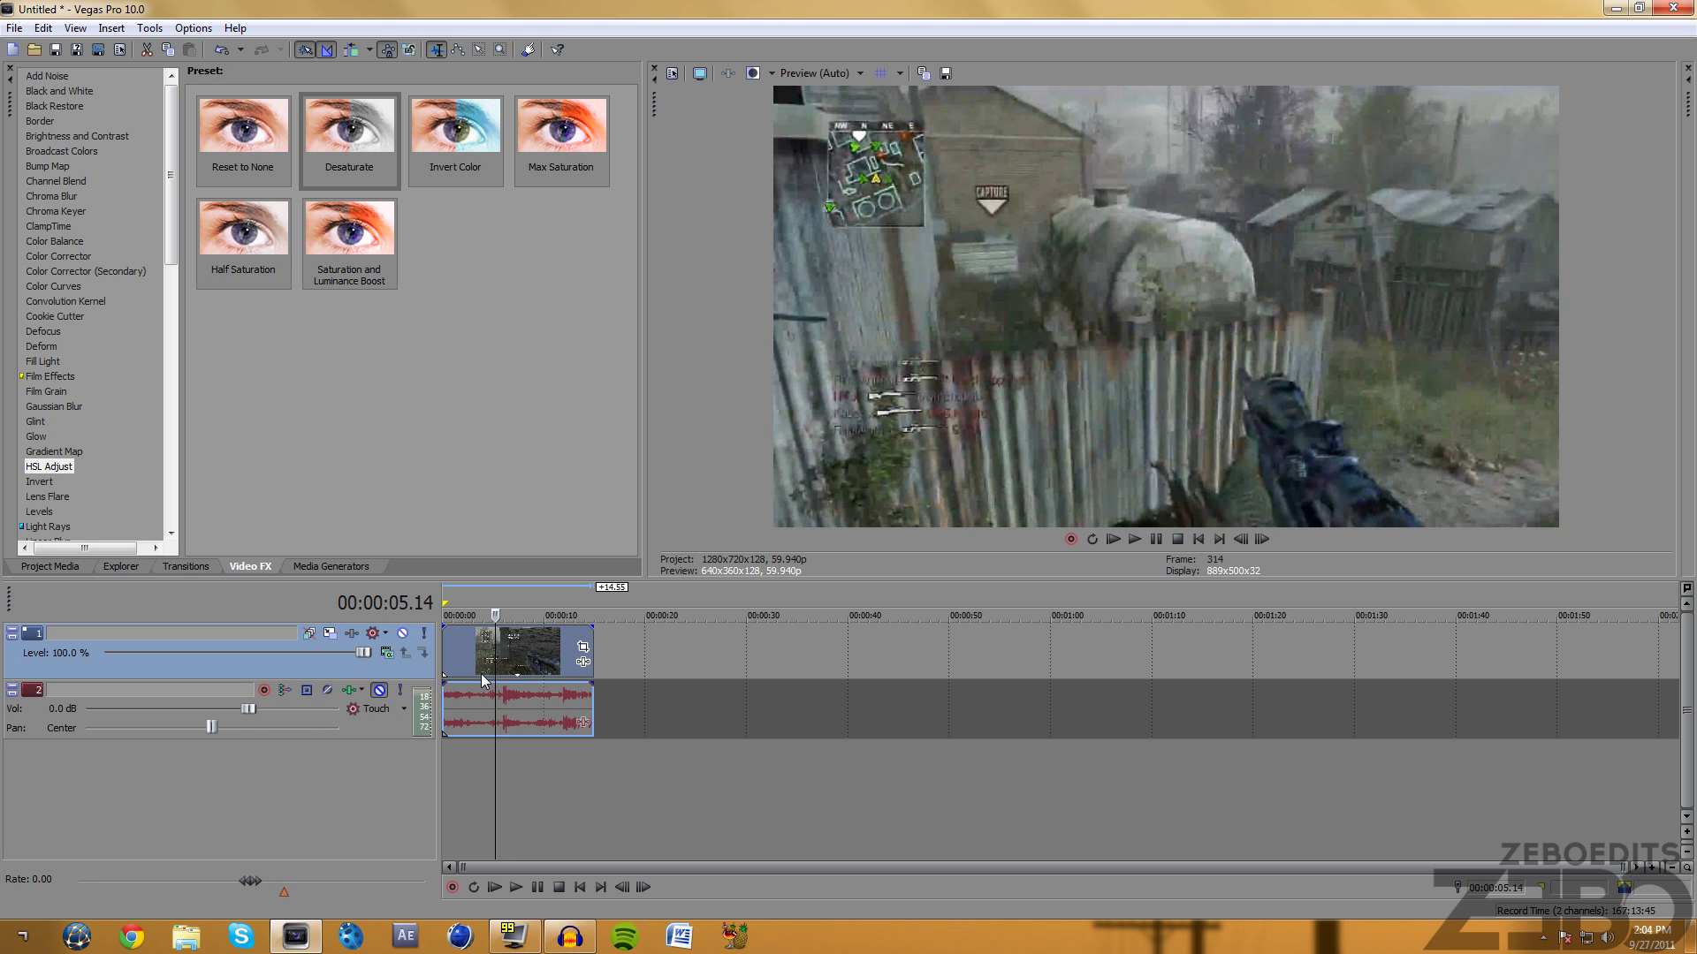
Find the exact frame of the sniper shot at 00:00:06.19 and split the clip and its audio there.
left_click(507, 661)
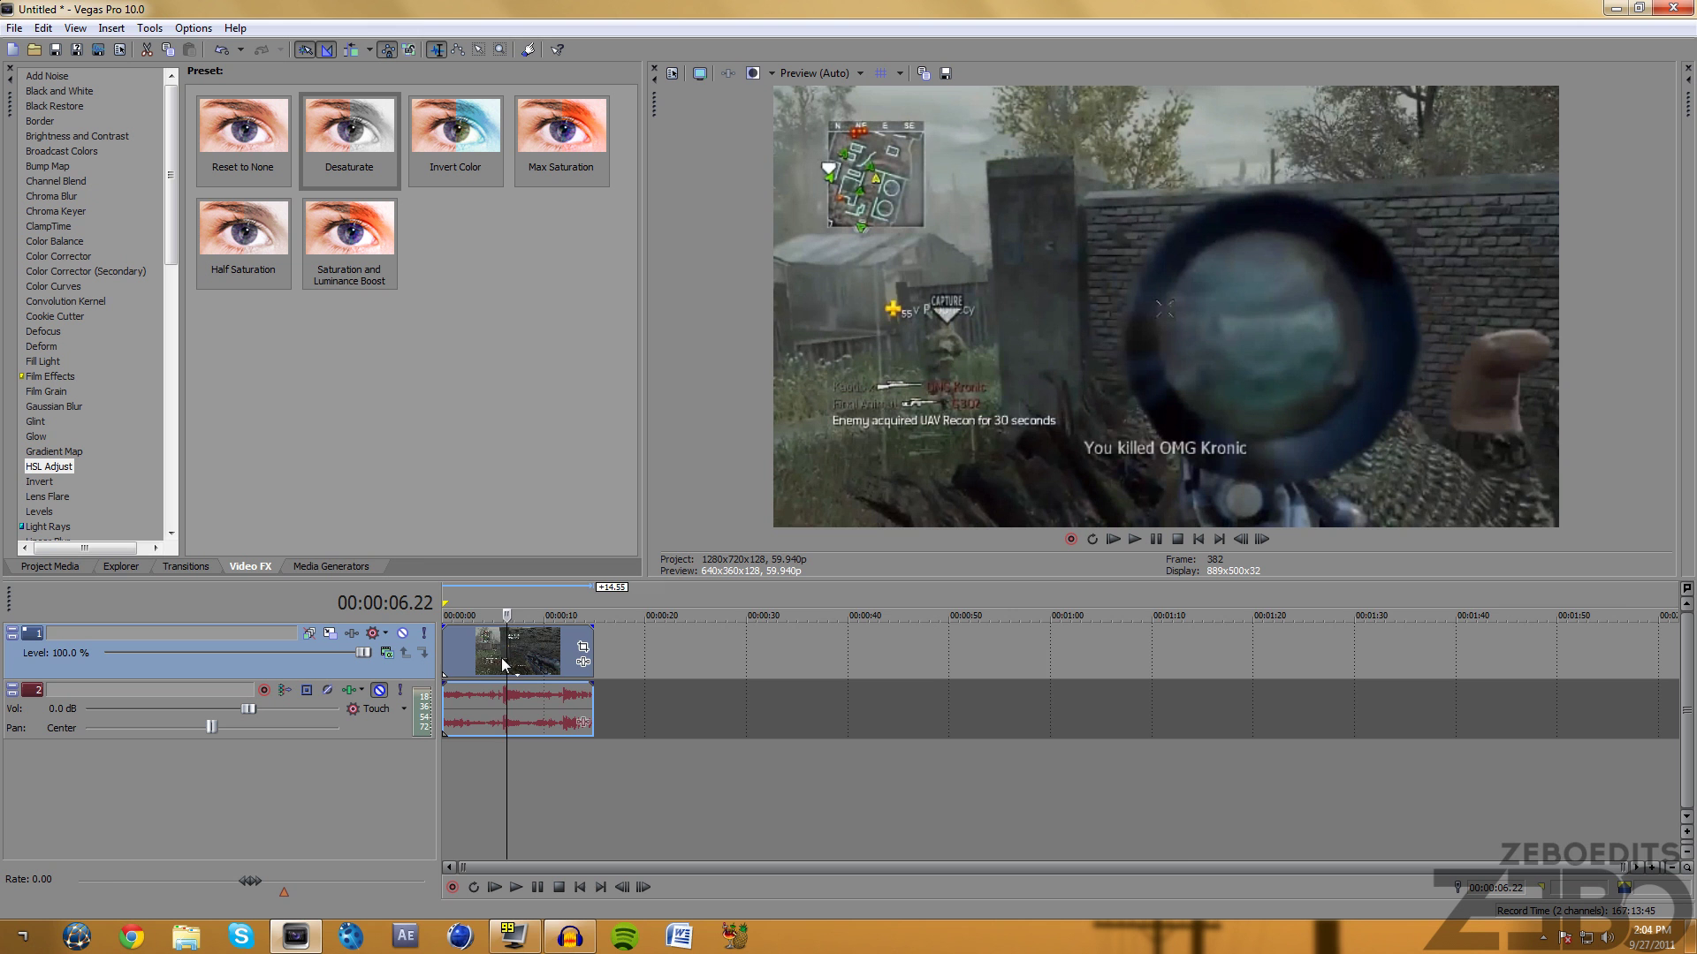
scroll(557, 725, "up", 5)
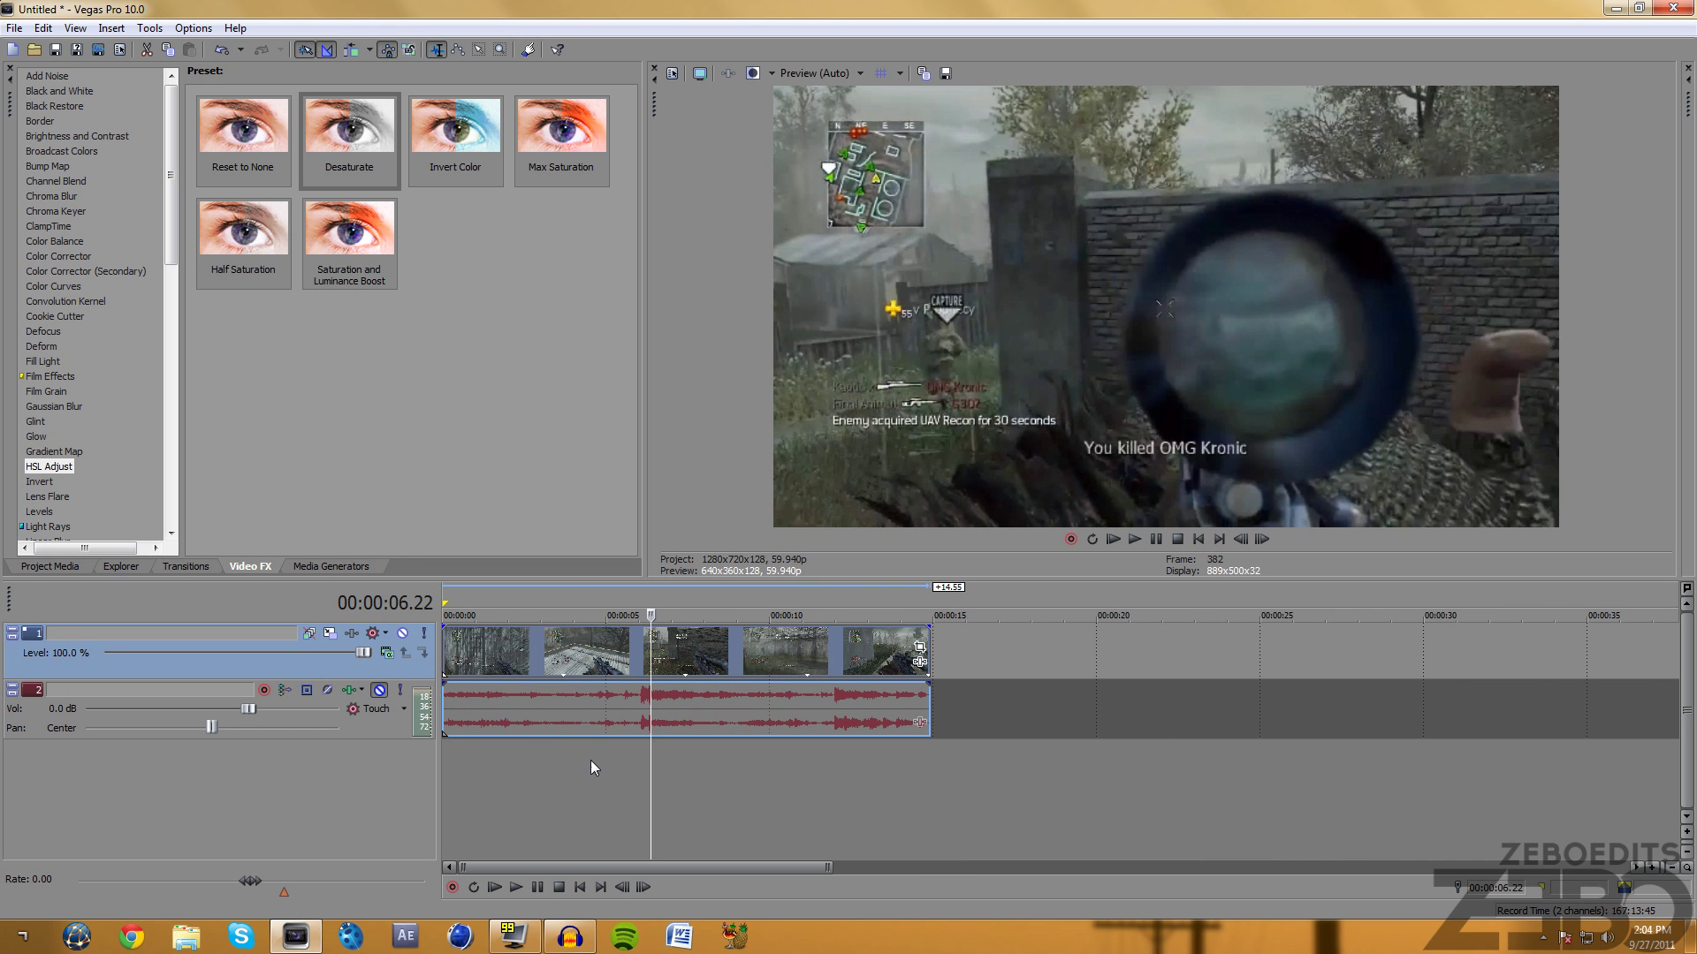
left_click_drag(827, 871, 758, 873)
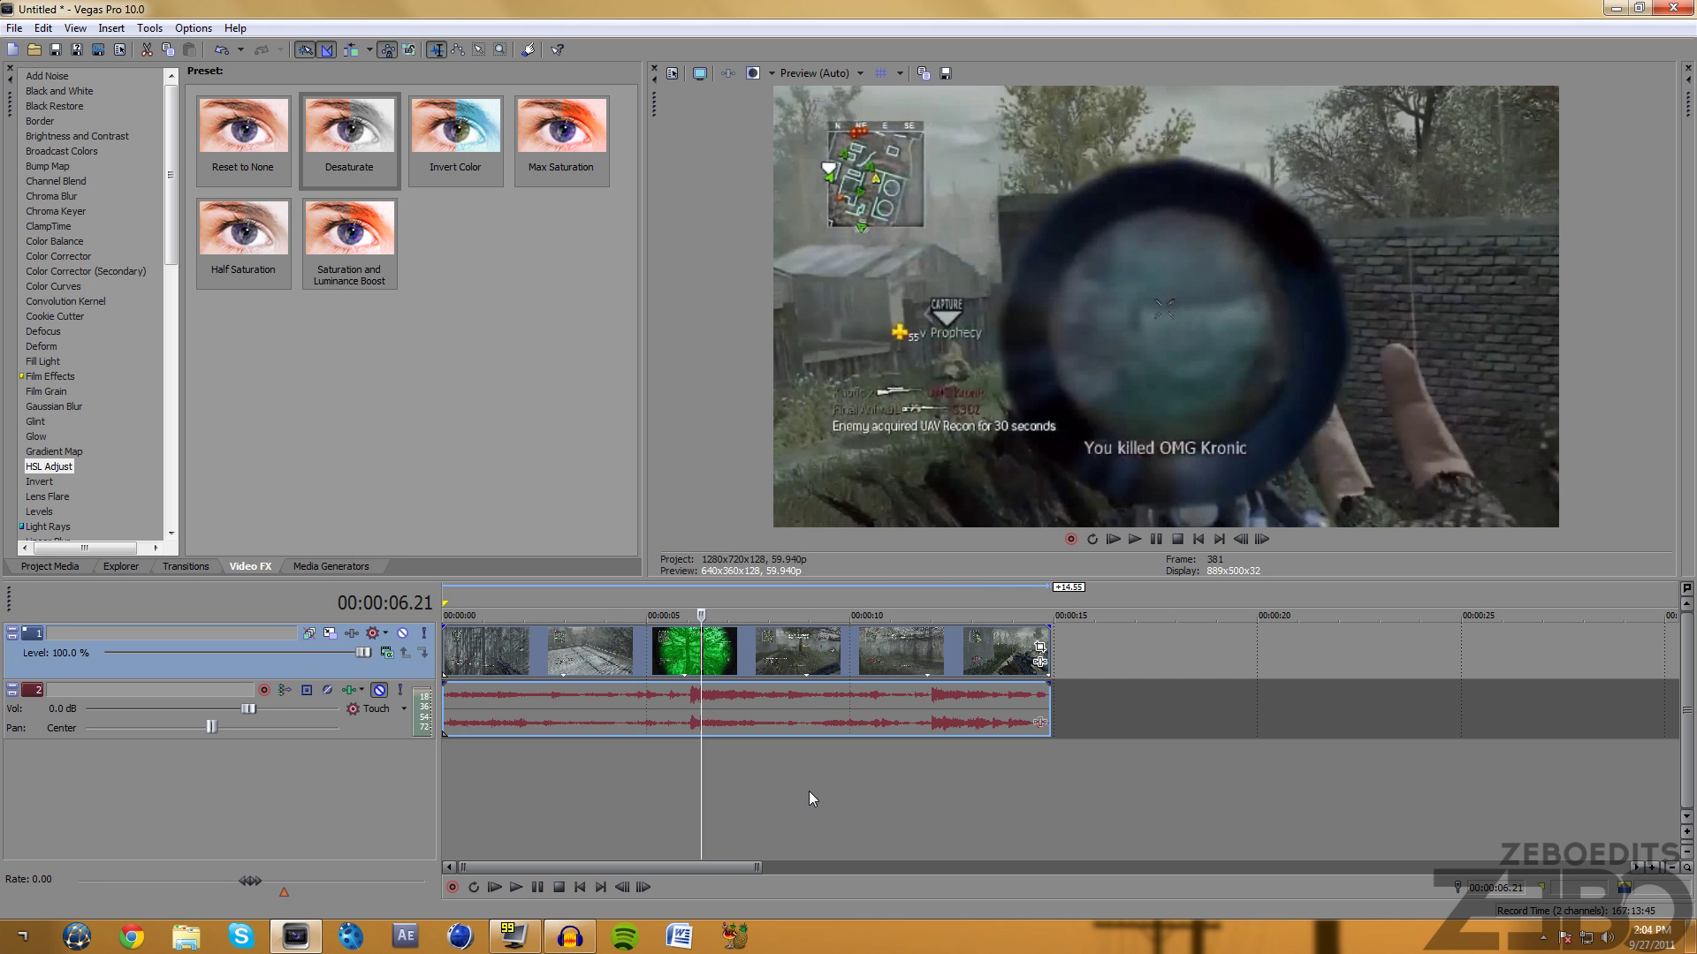
key("Left")
key("Left")
key("Left")
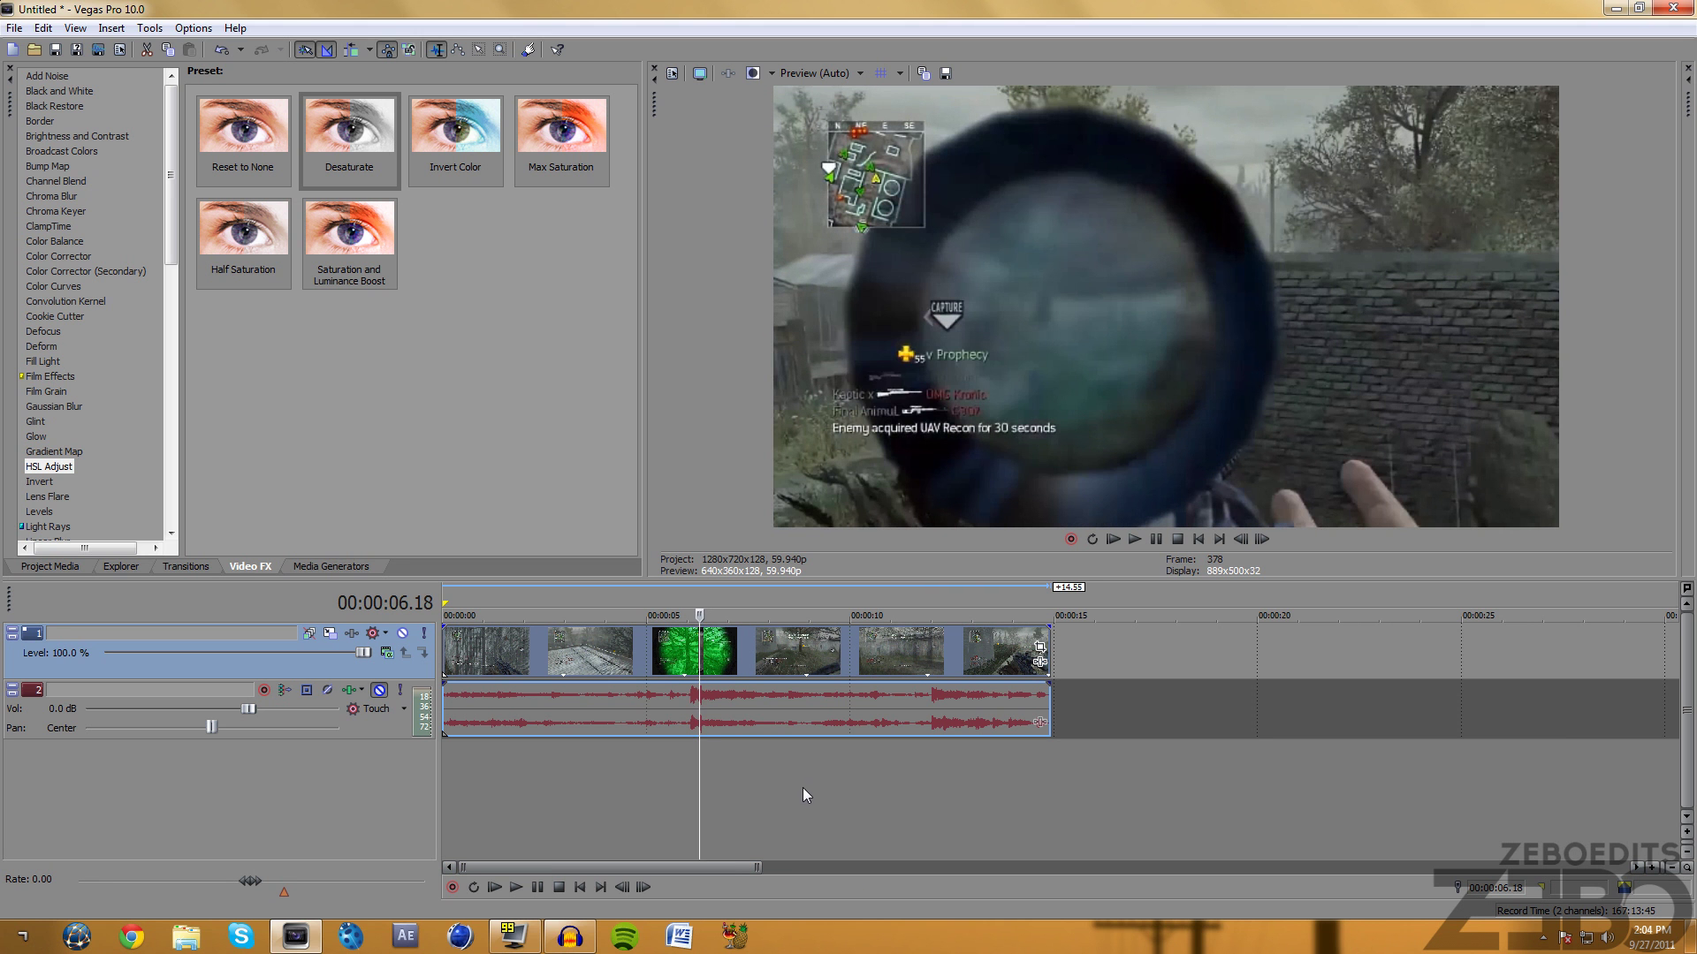
key("Right")
key("Right")
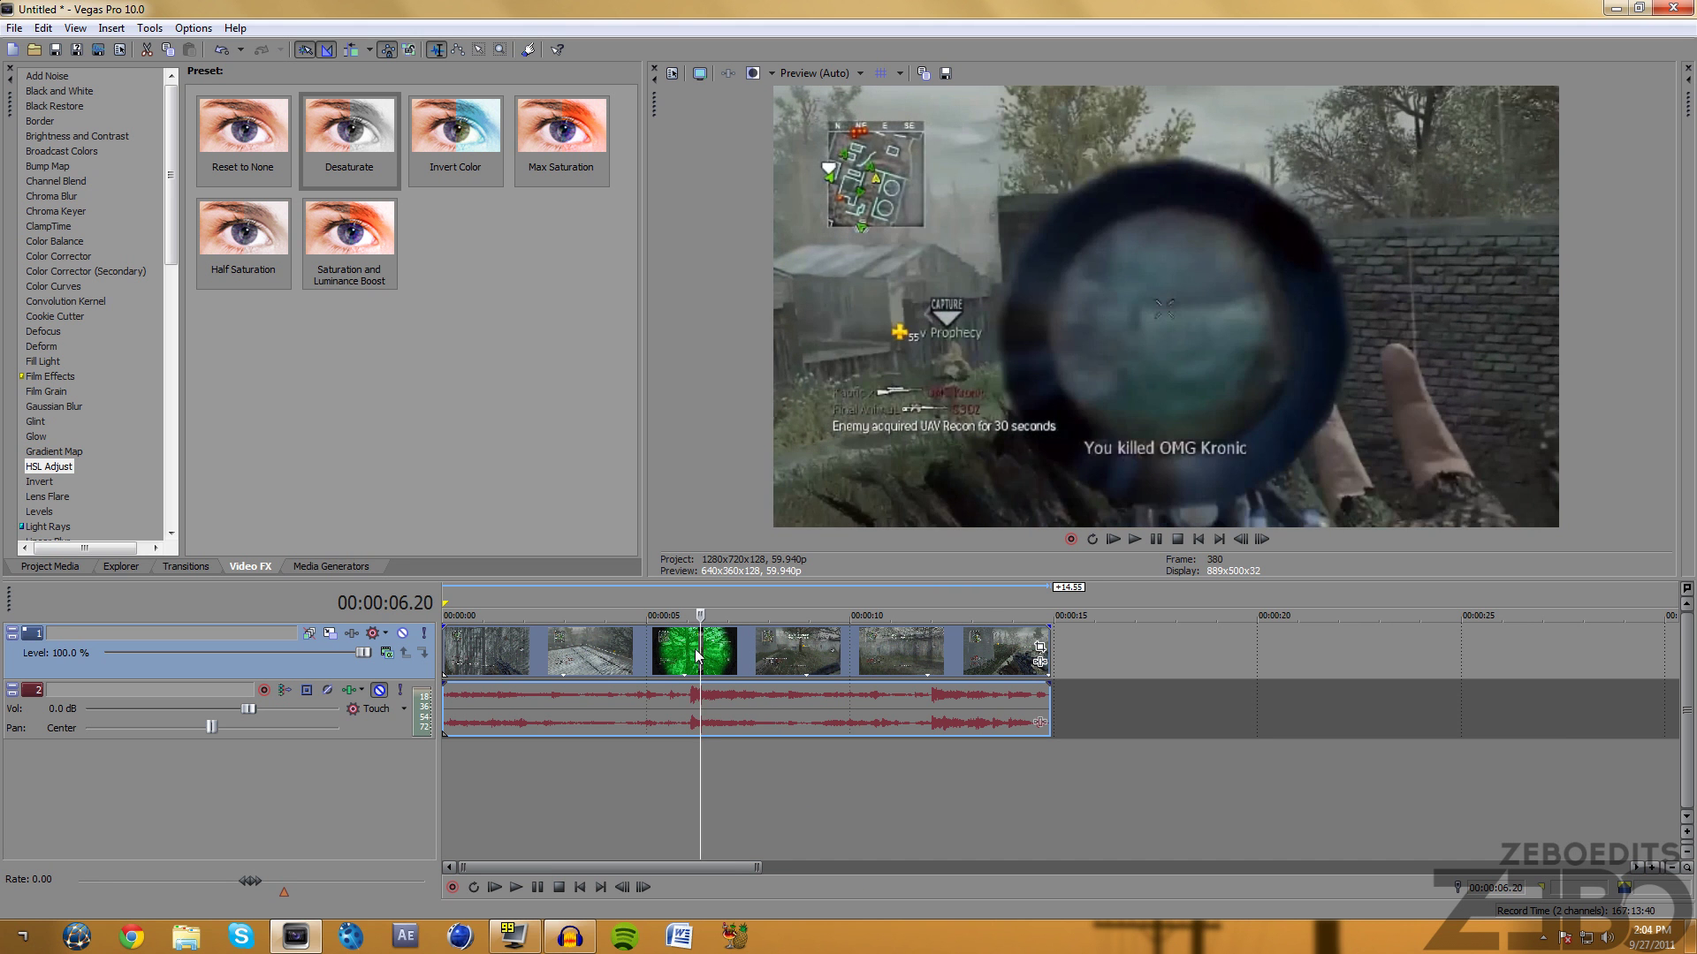
key("Left")
key("Right")
left_click_drag(756, 866, 597, 876)
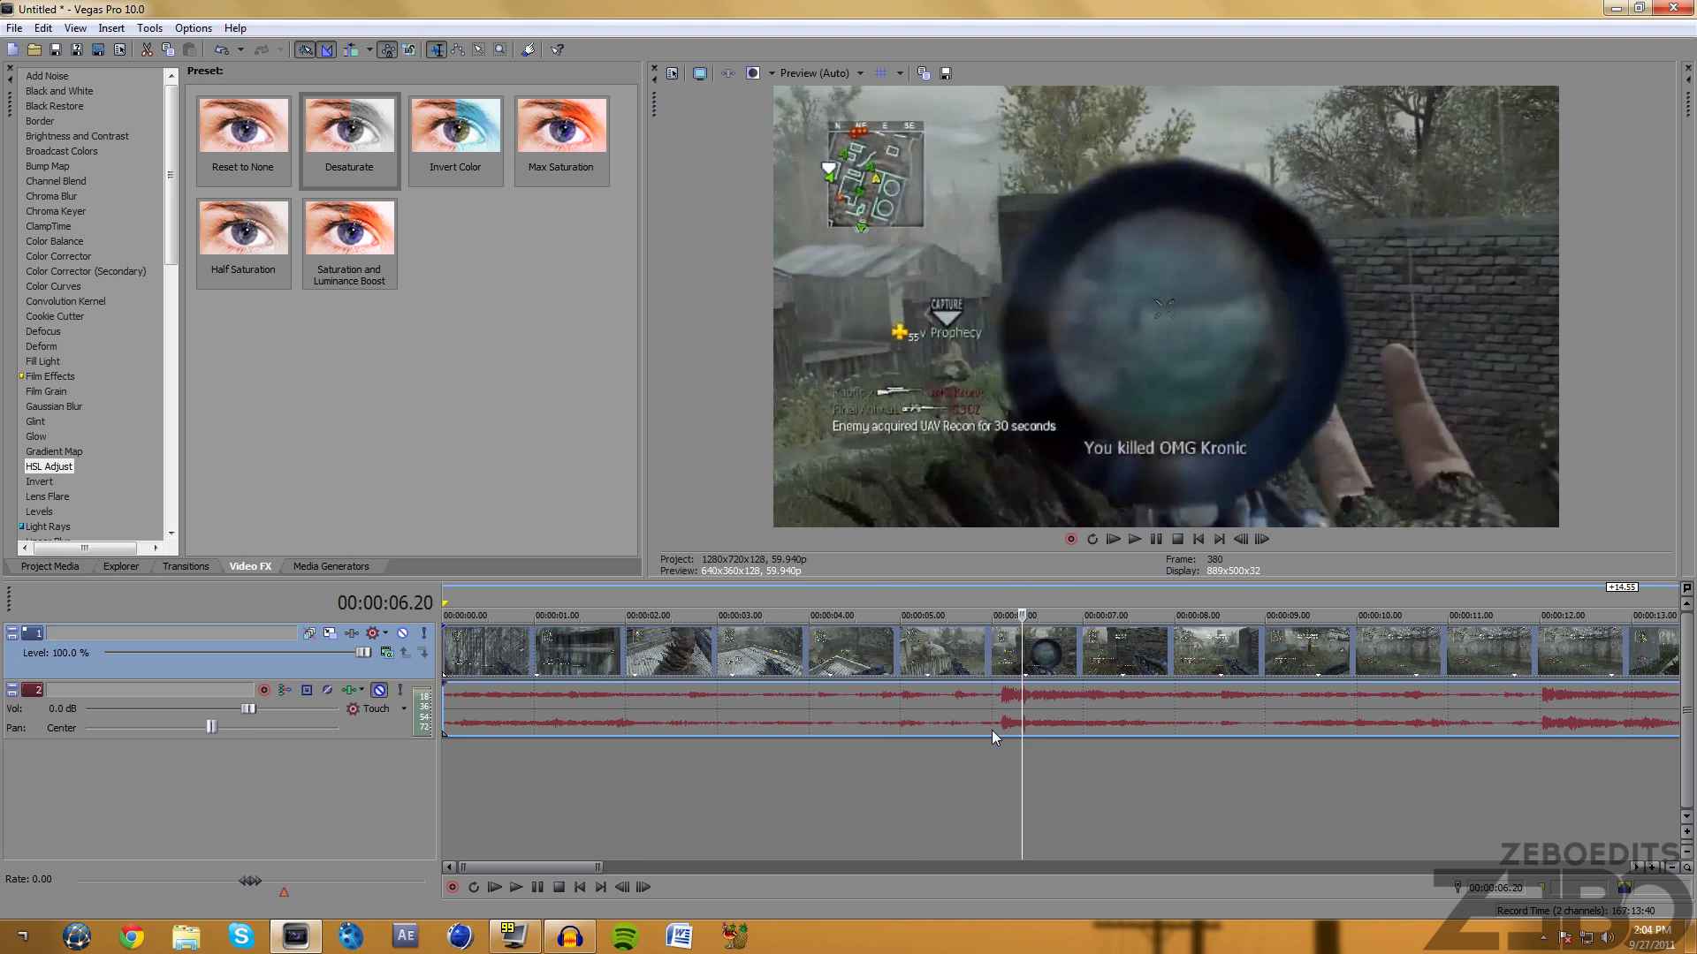
key("Left")
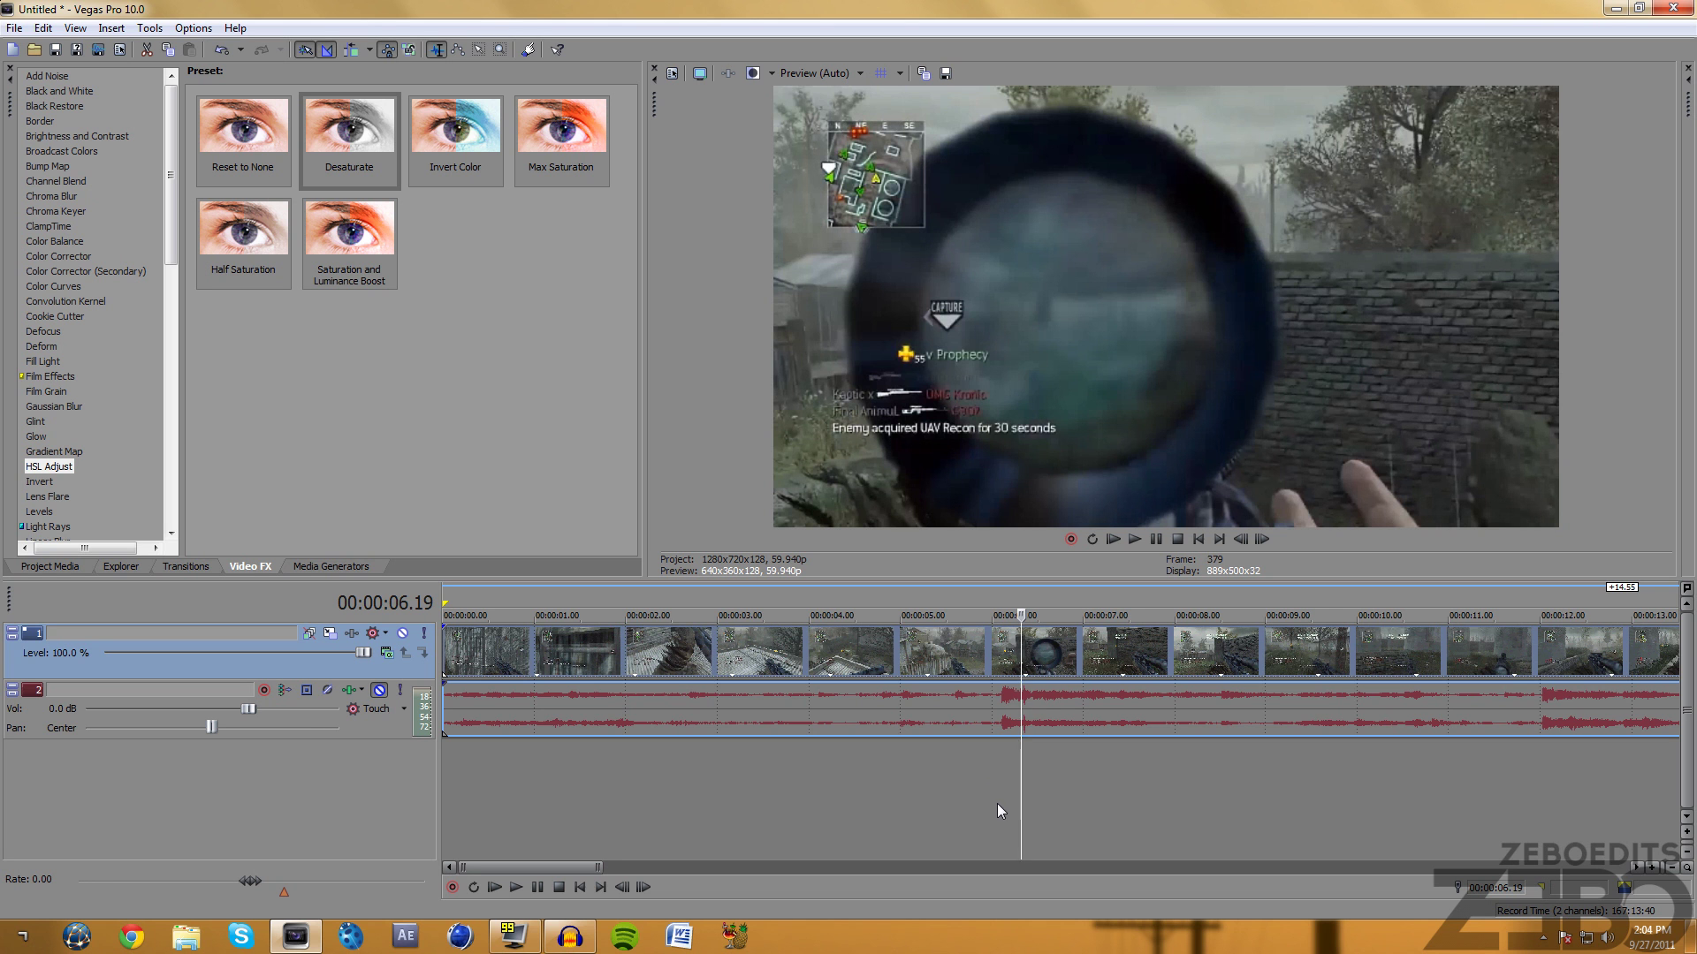
scroll(986, 802, "down", 5)
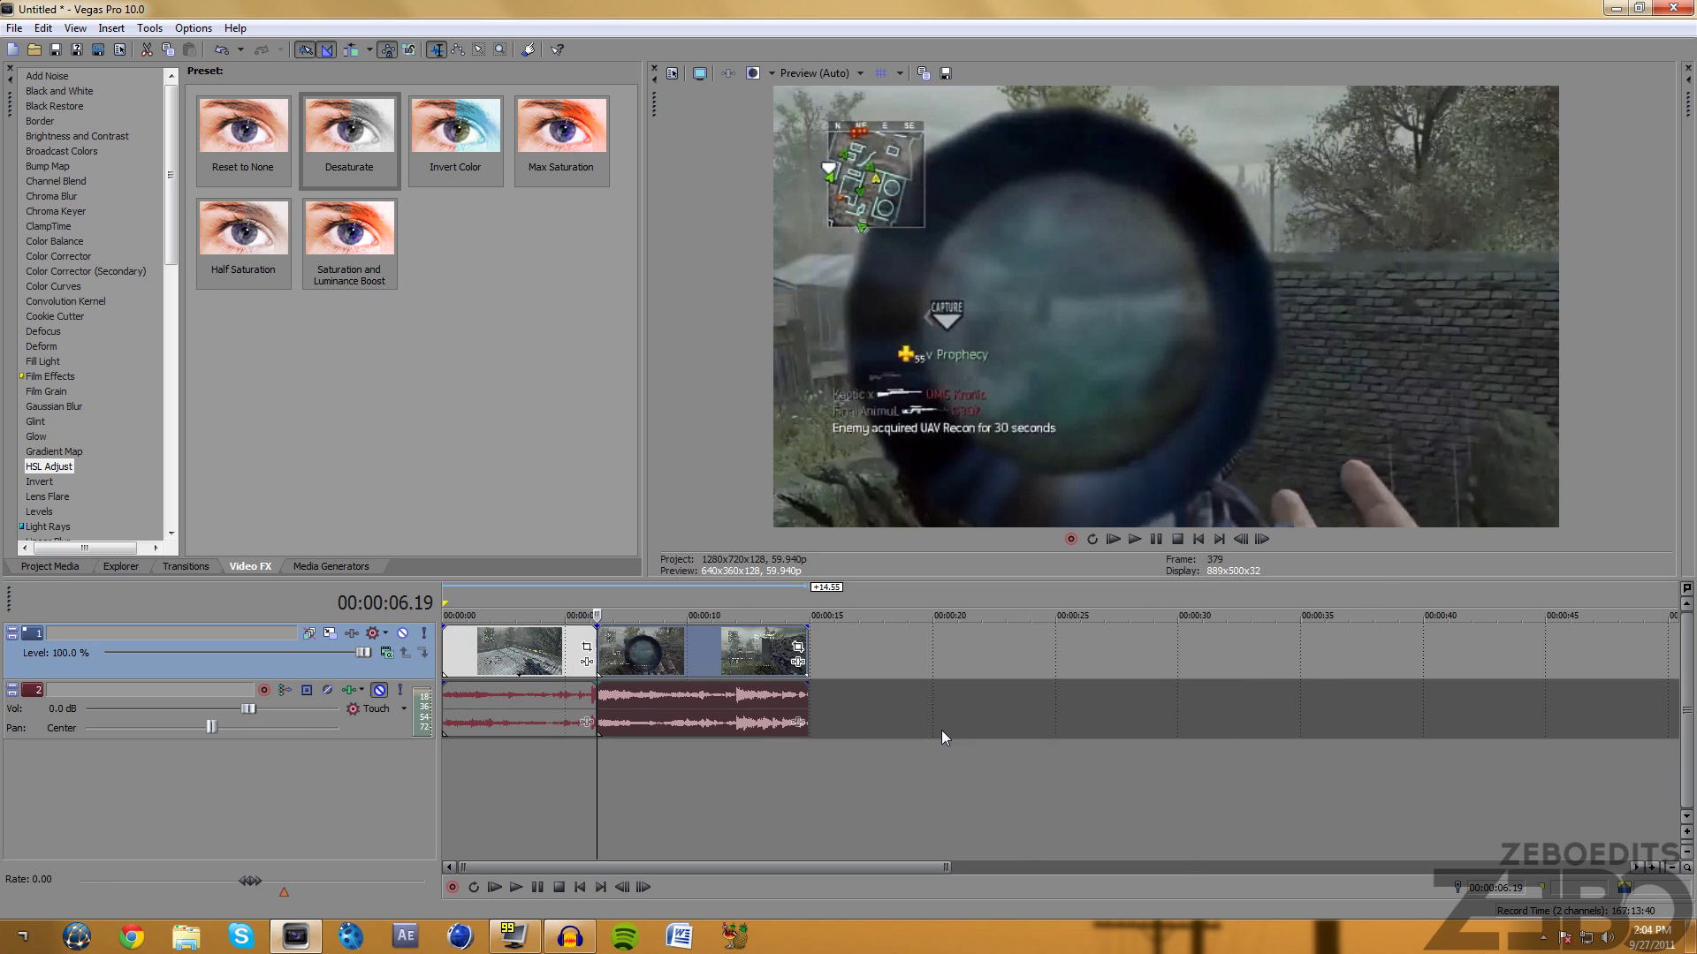
scroll(941, 730, "down", 2)
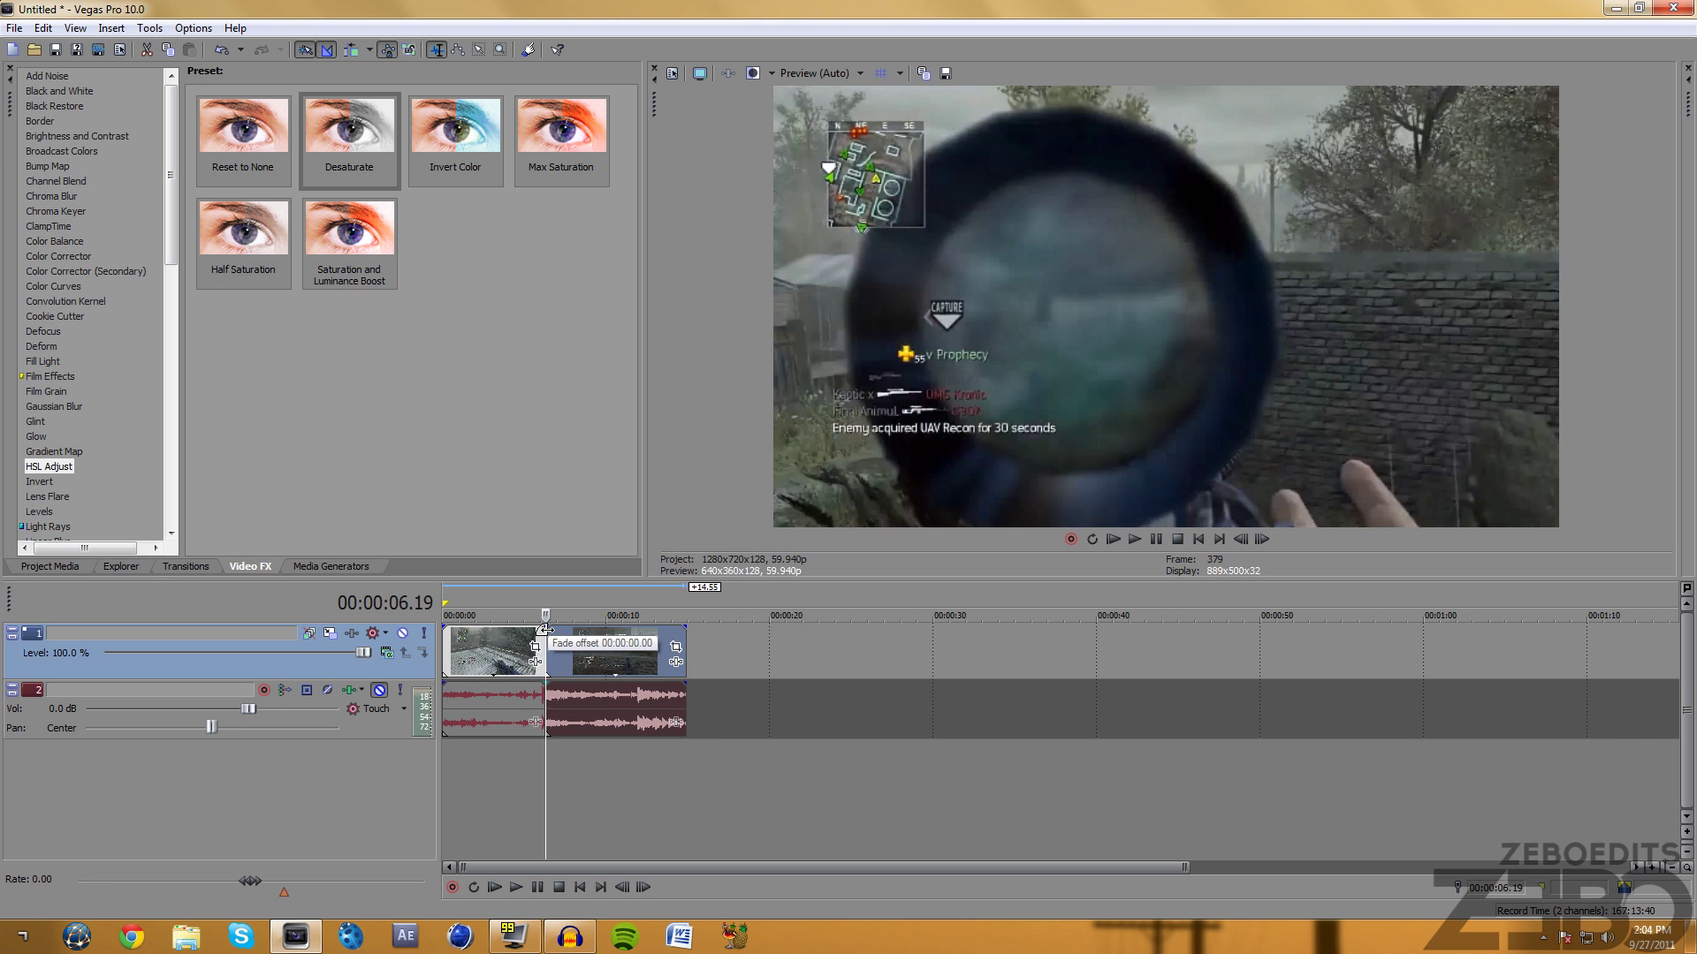
Play back across the cut between the two clips, then return to the cut.
left_click(528, 592)
key("space")
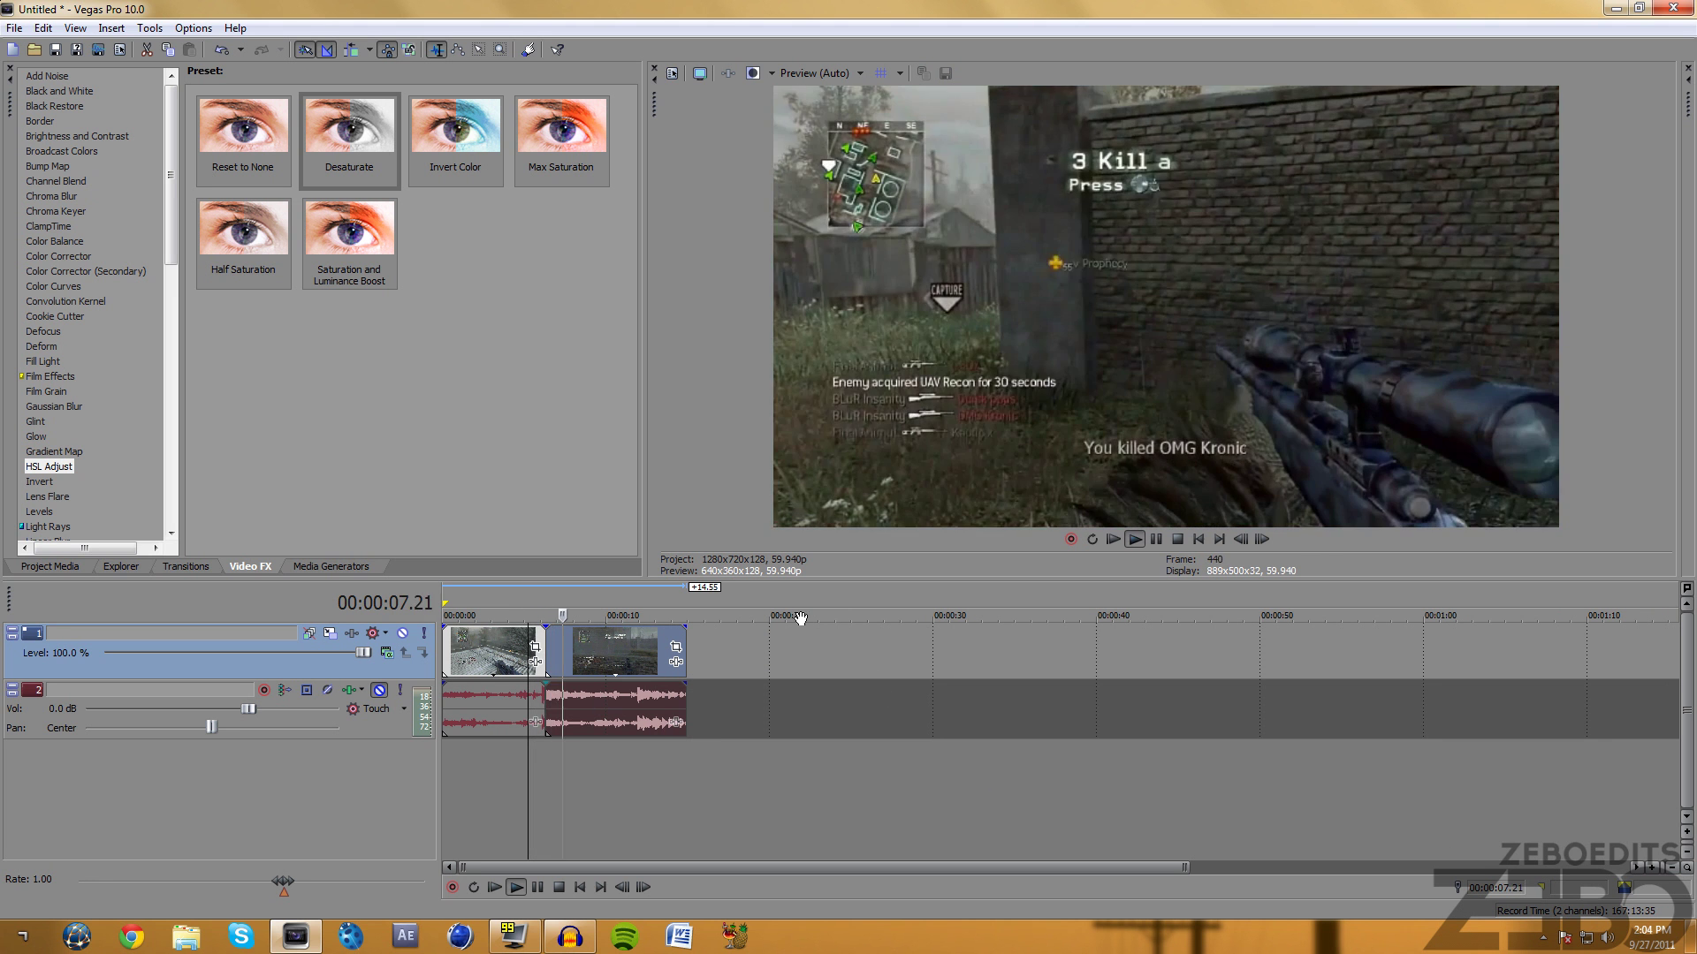
key("Return")
left_click(547, 652)
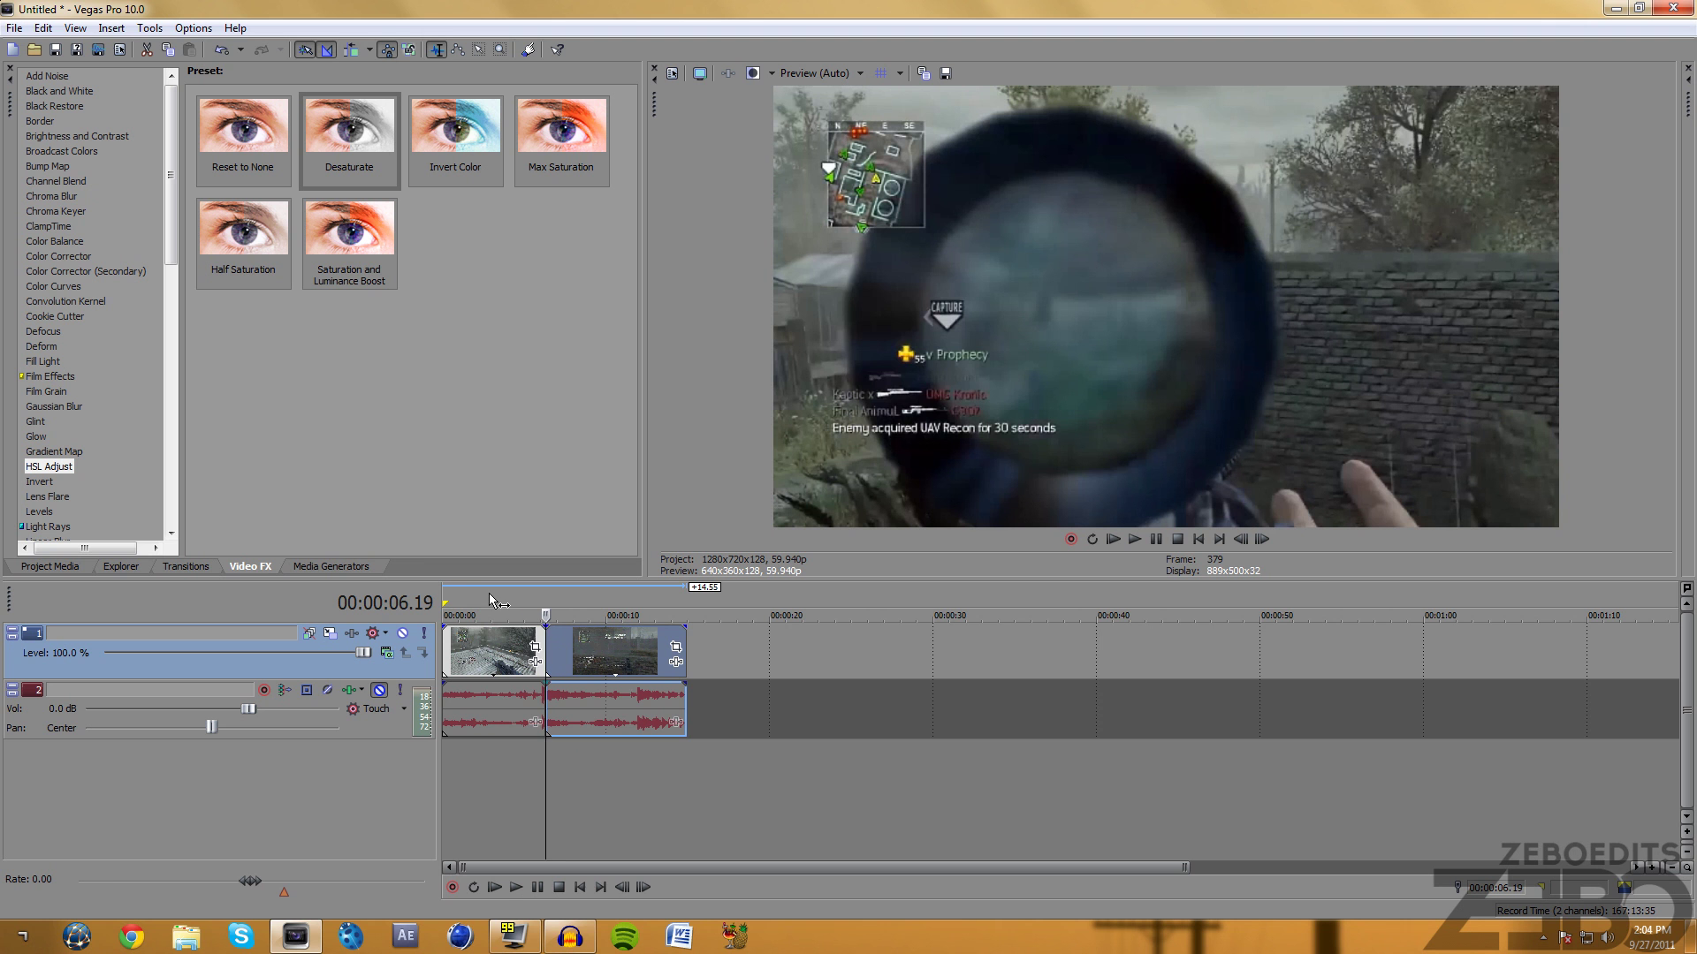
Apply the HSL Adjust effect with the Desaturate preset to the first clip and close the effect settings.
left_click(489, 601)
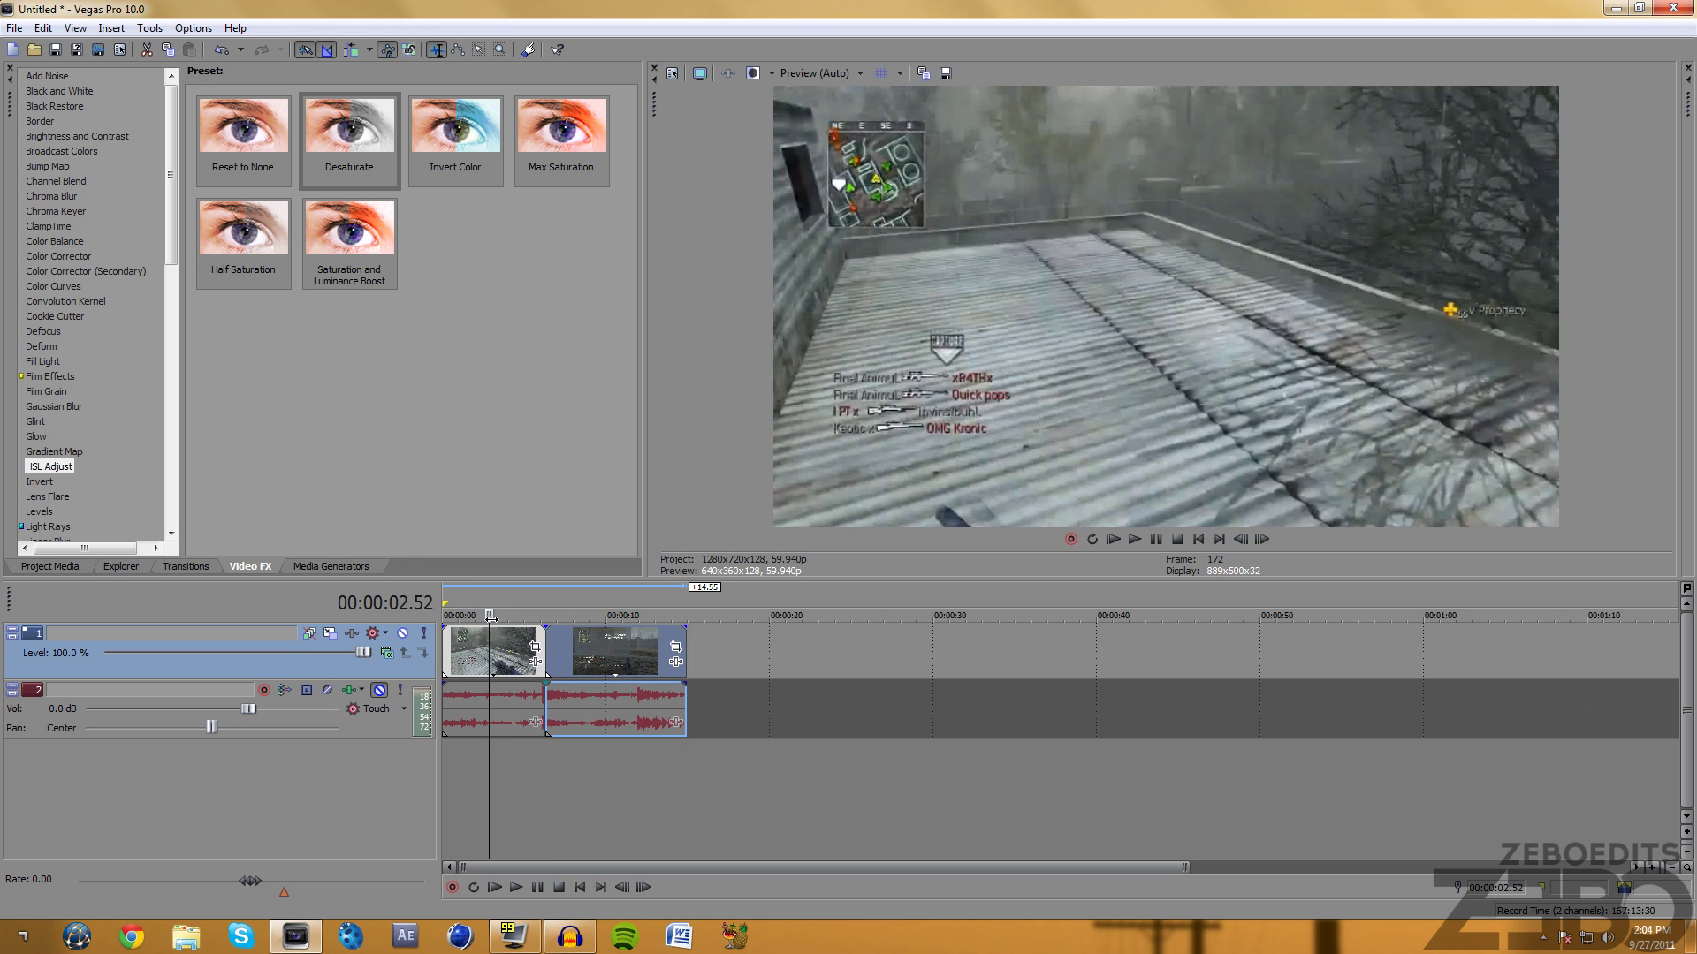
left_click(494, 654)
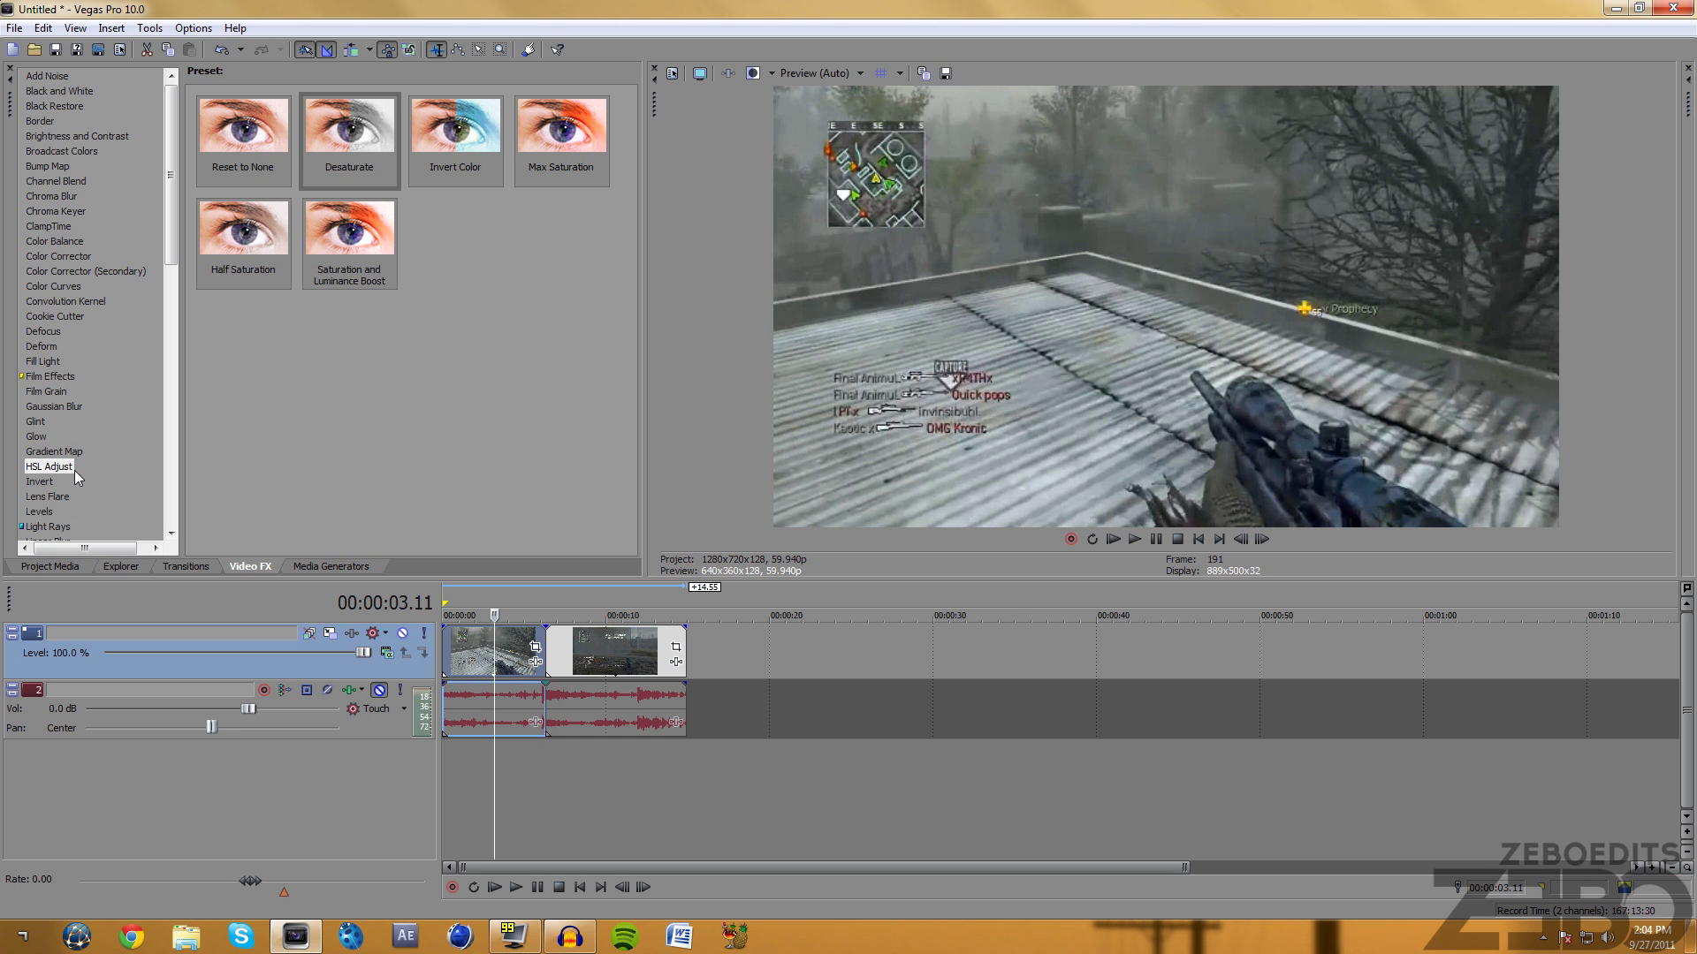
left_click(356, 114)
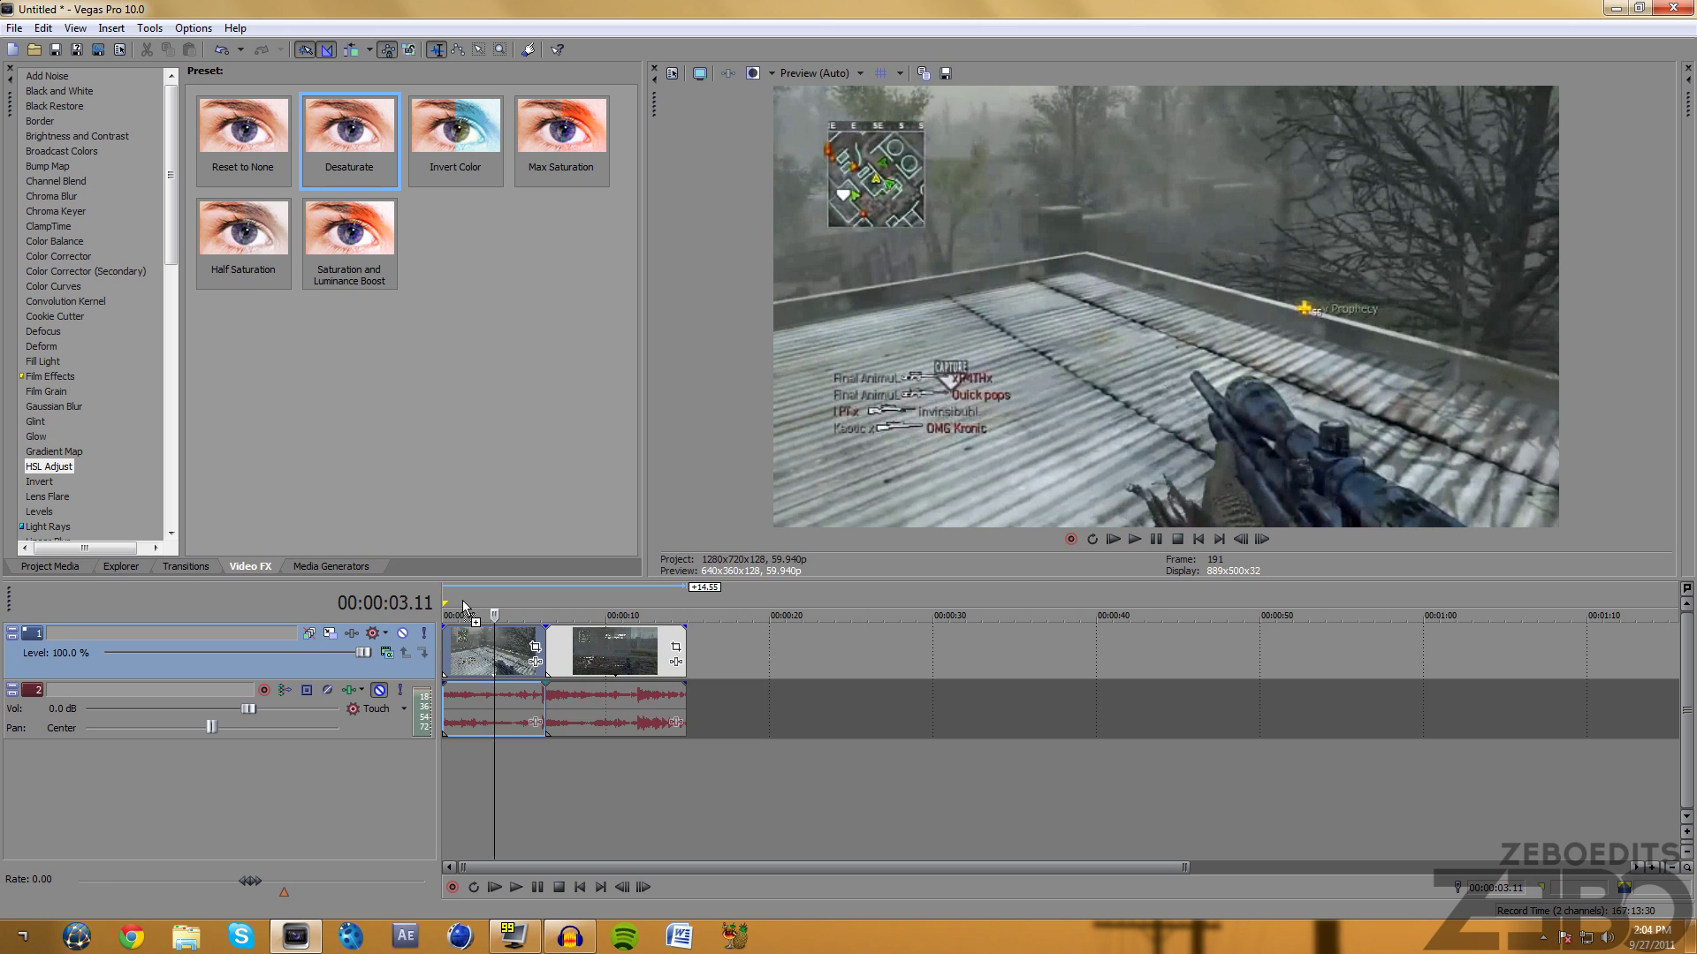
left_click_drag(466, 636, 466, 638)
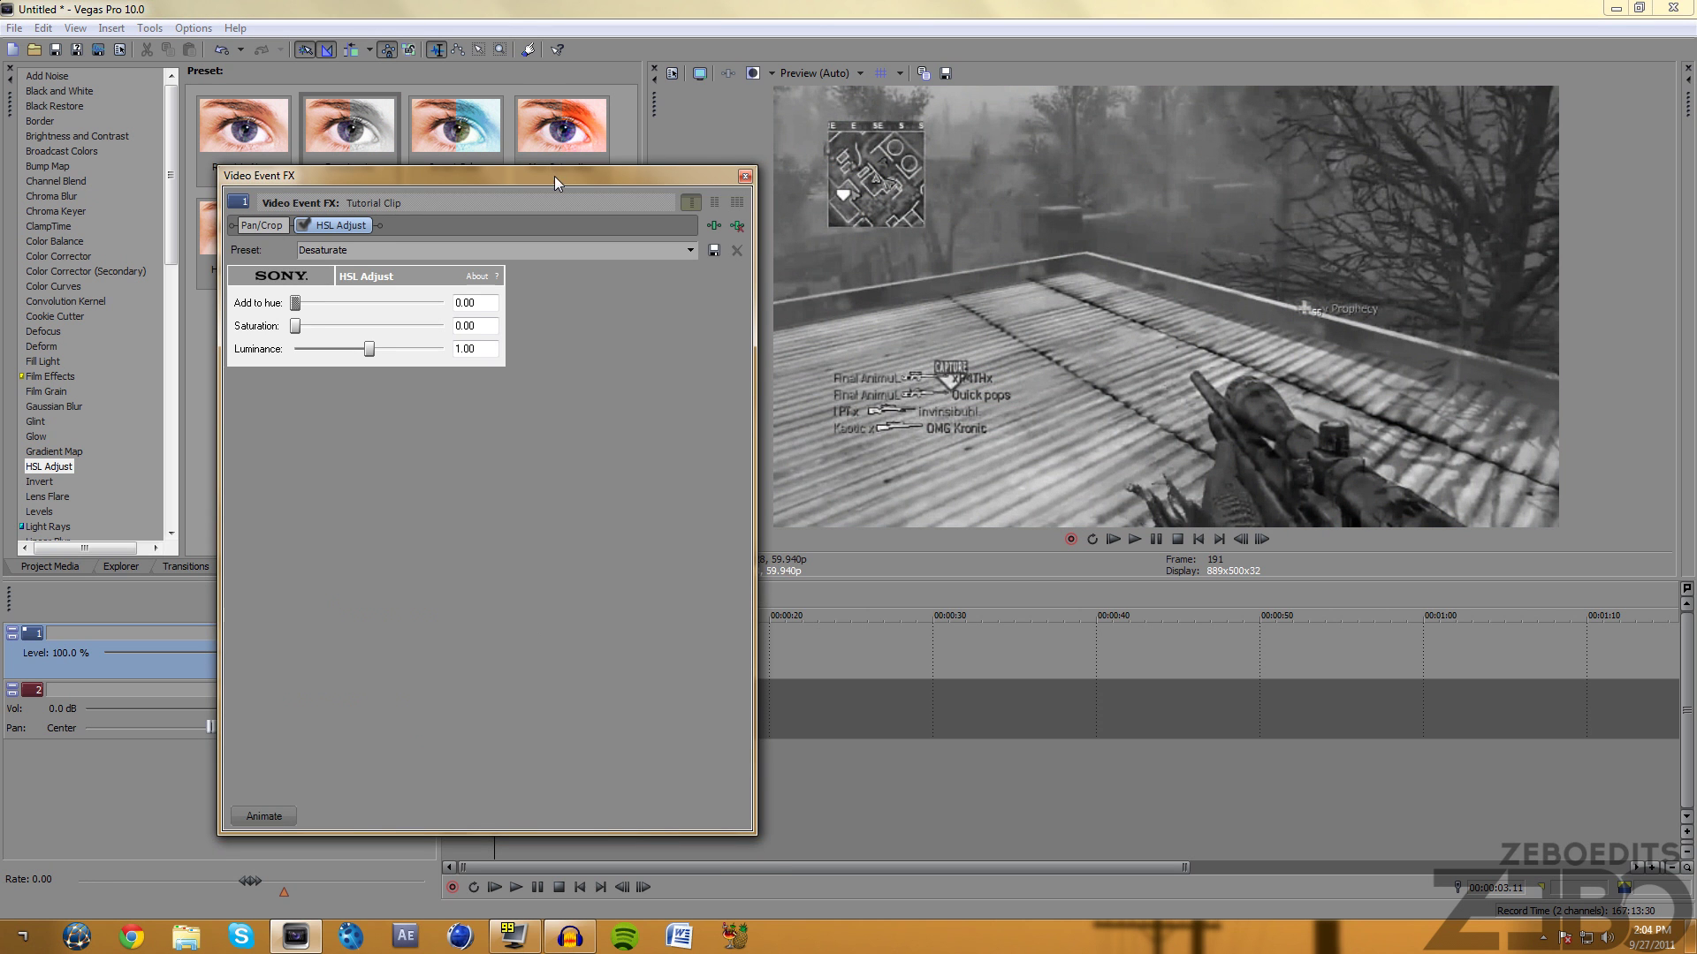
left_click_drag(554, 177, 568, 220)
left_click(756, 222)
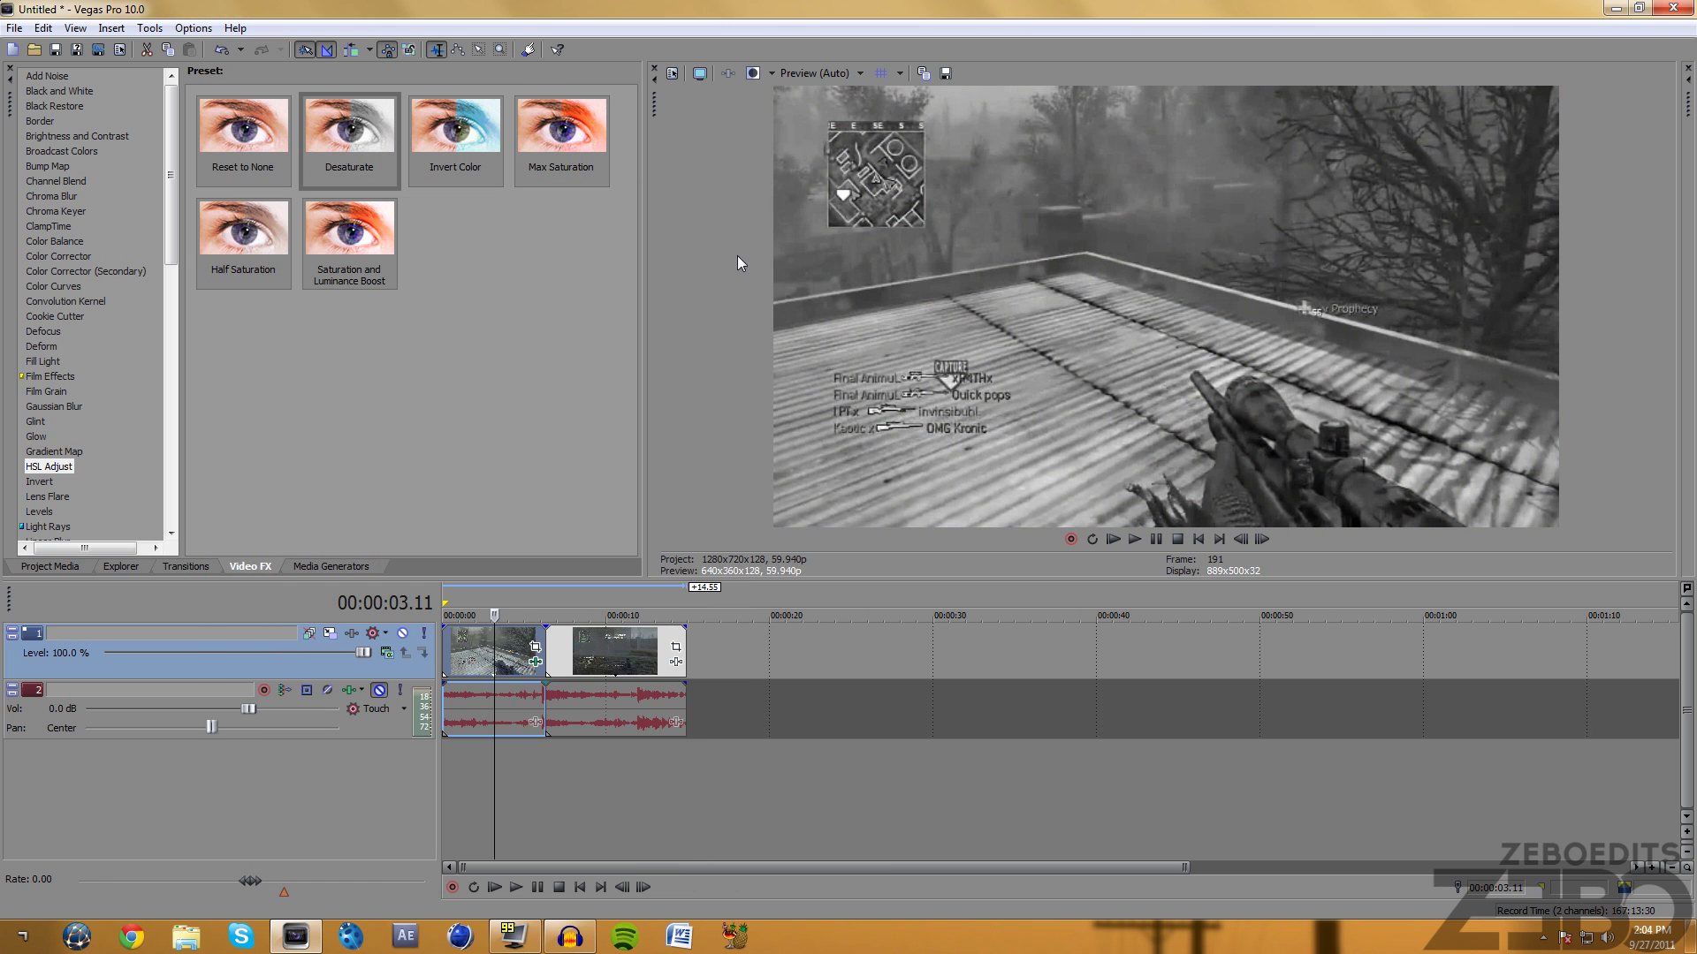
Play the timeline from the start to review the change from the black-and-white clip to the colour clip.
left_click(518, 661)
double_click(438, 598)
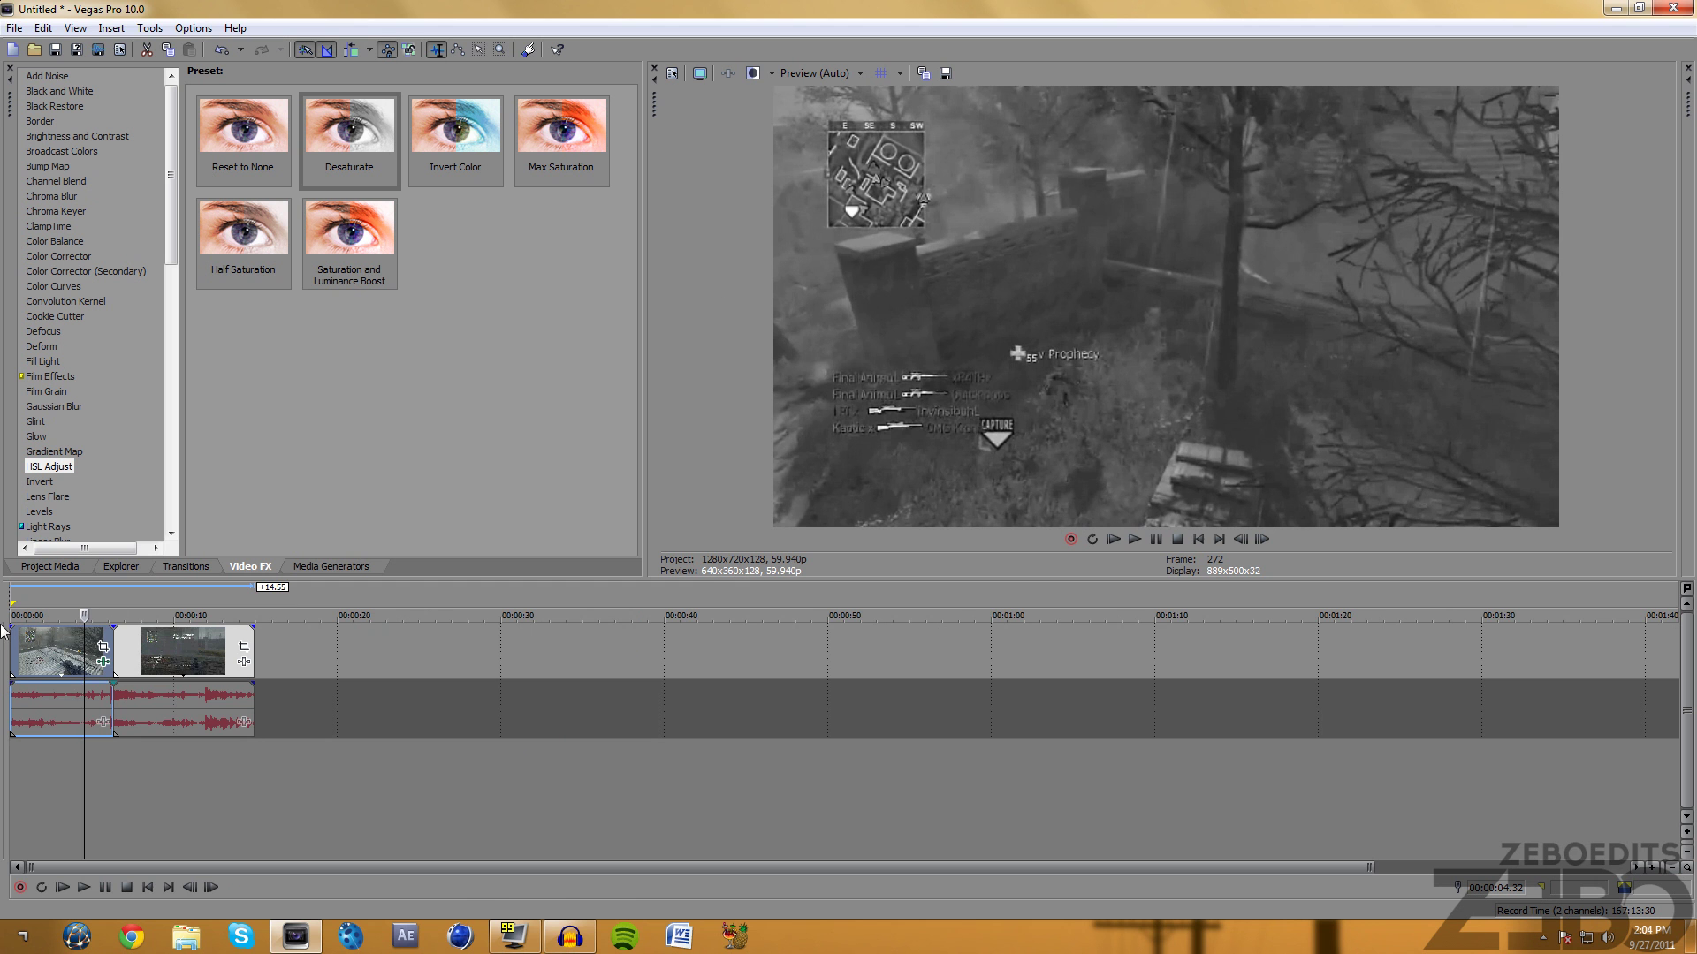
left_click_drag(3, 625, 474, 610)
left_click(444, 603)
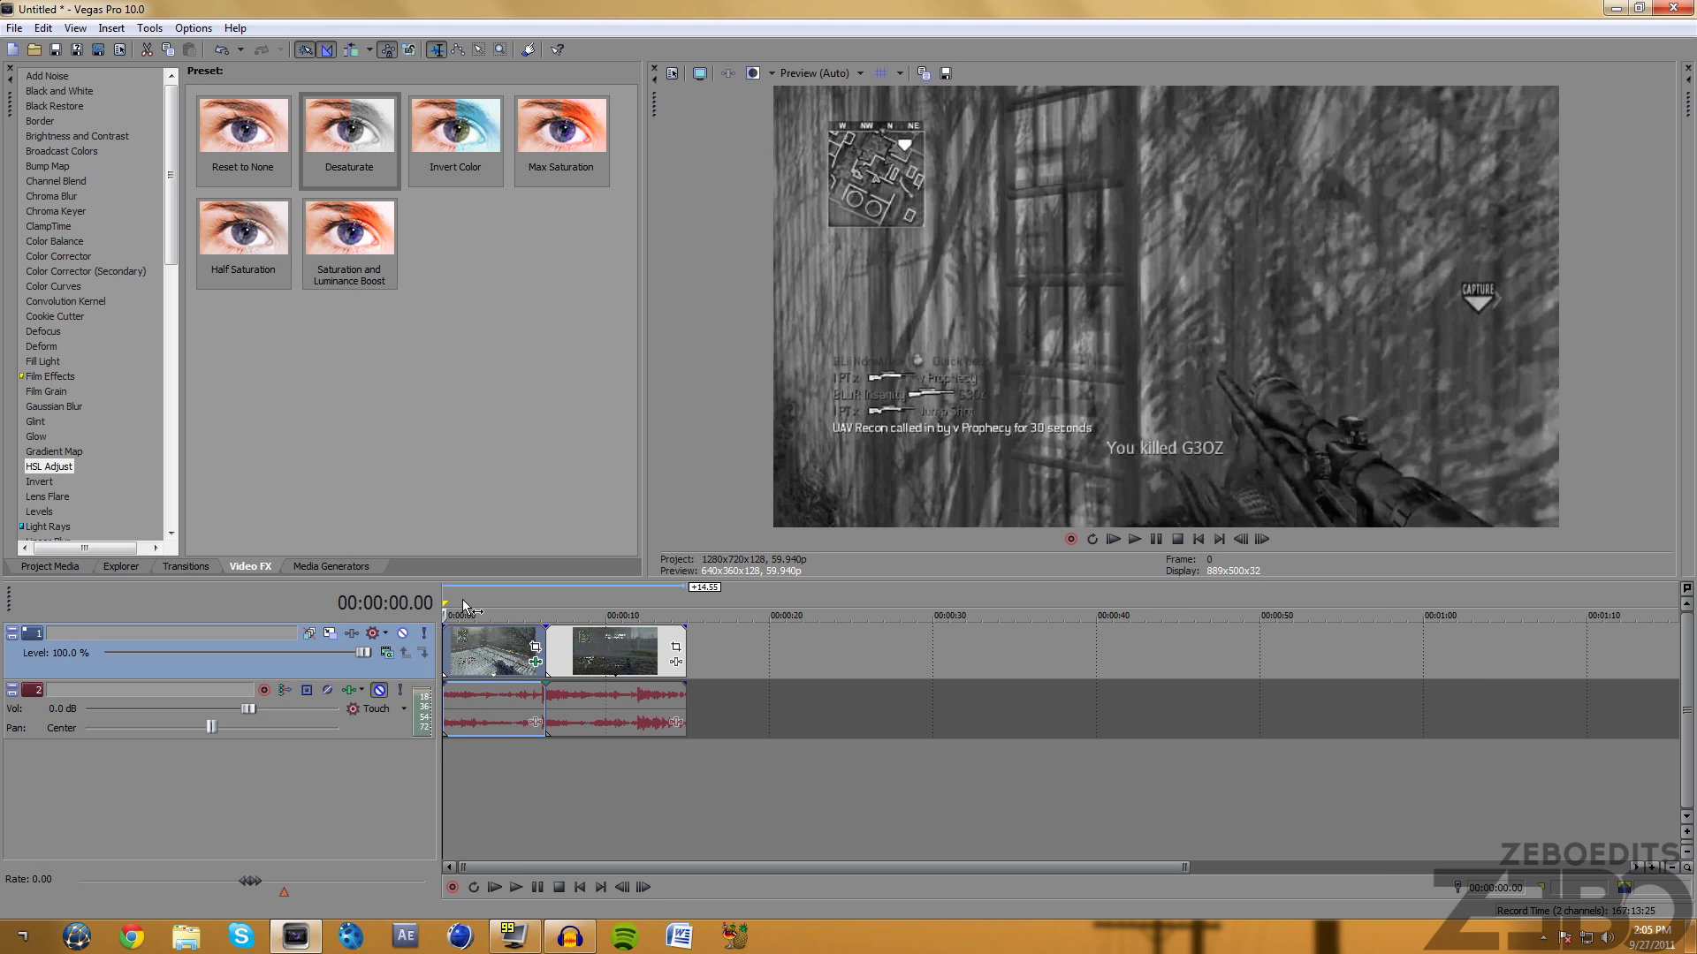
key("space")
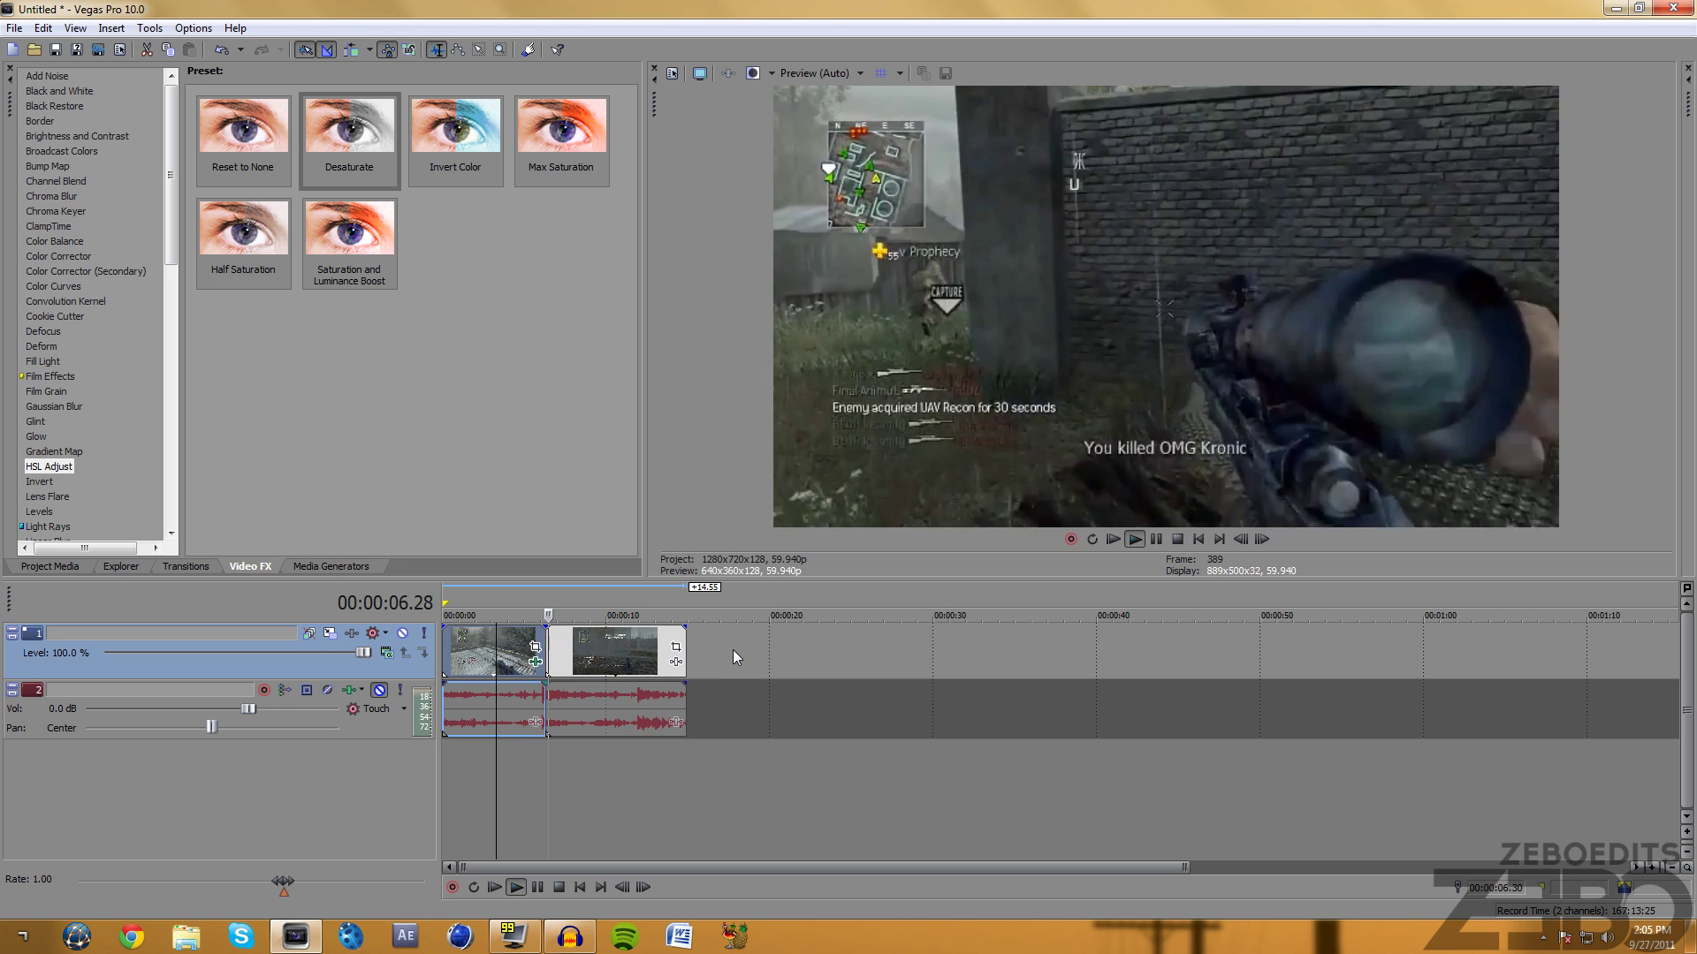
key("Return")
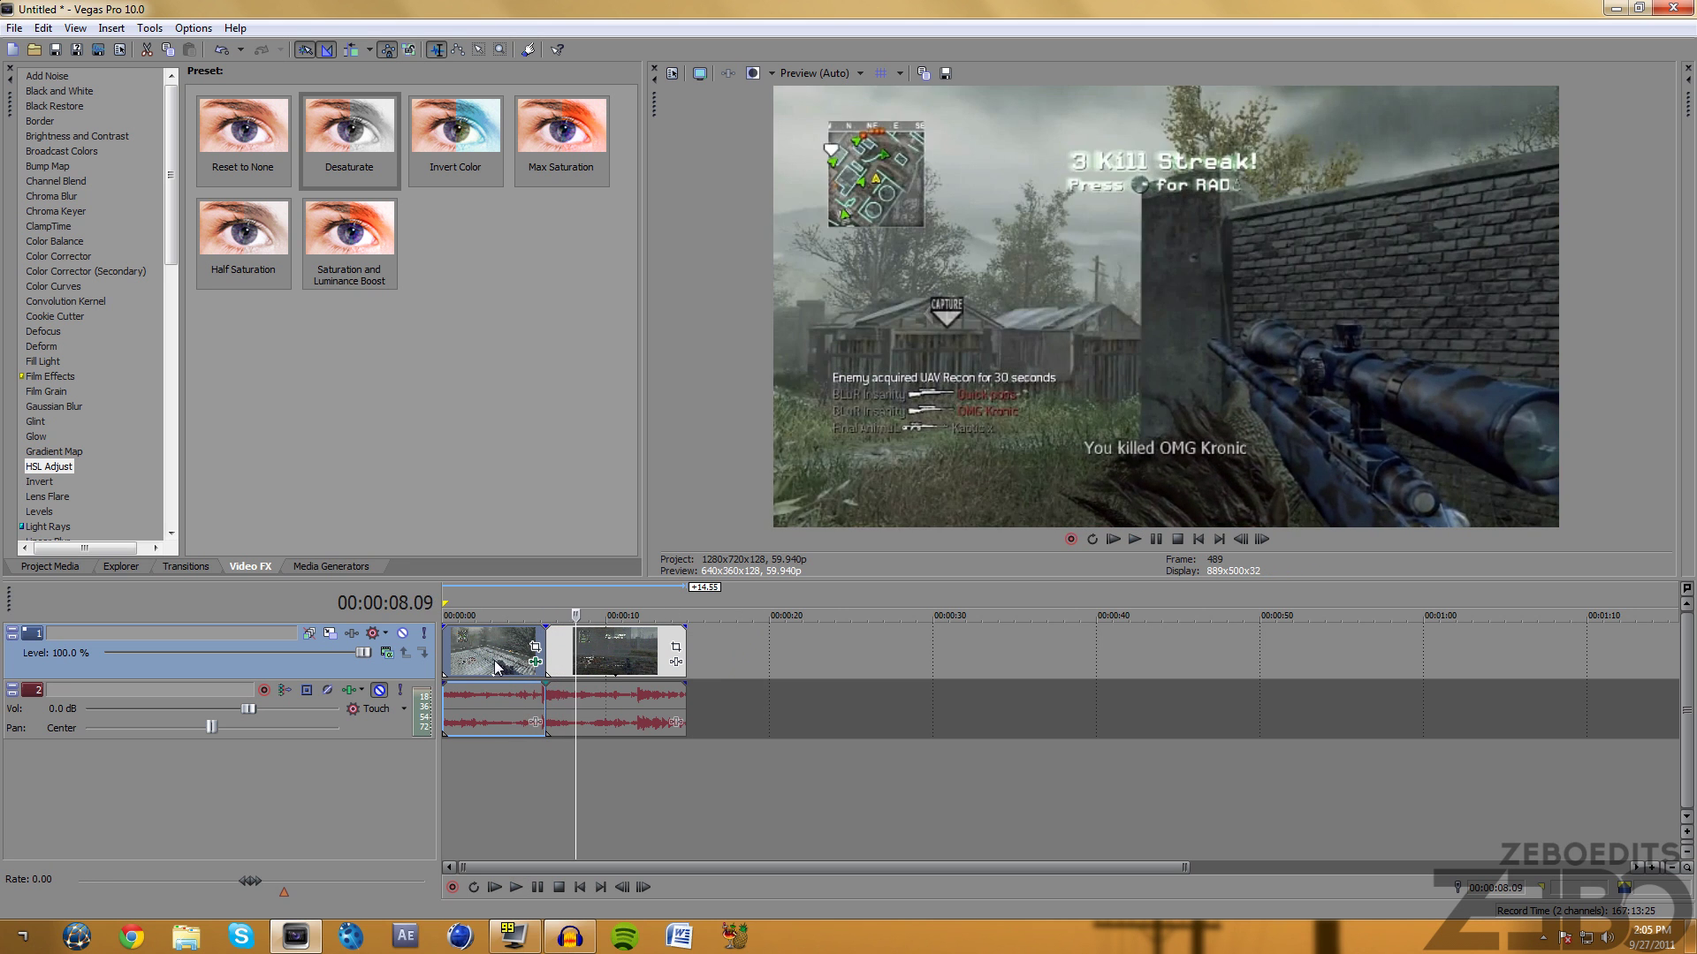
Trim about 3 seconds off the beginning of the first clip and move both clips to the start of the timeline.
left_click(495, 667)
left_click_drag(445, 654, 491, 653)
key("space")
key("Return")
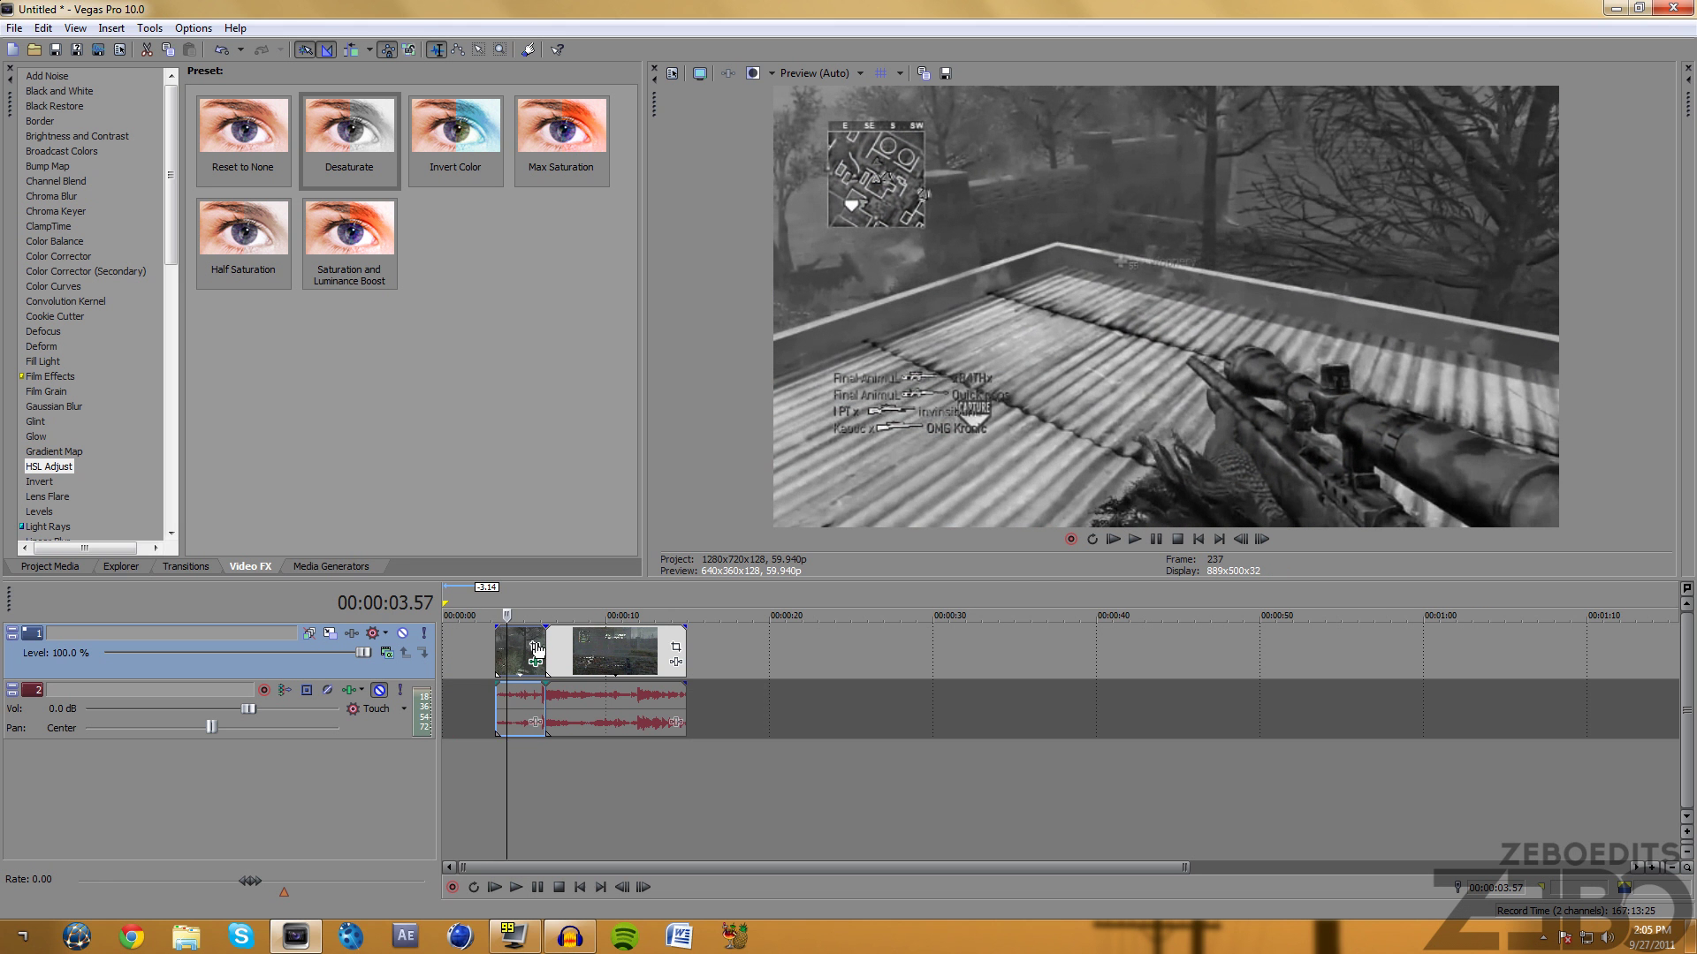
left_click_drag(626, 640, 562, 651)
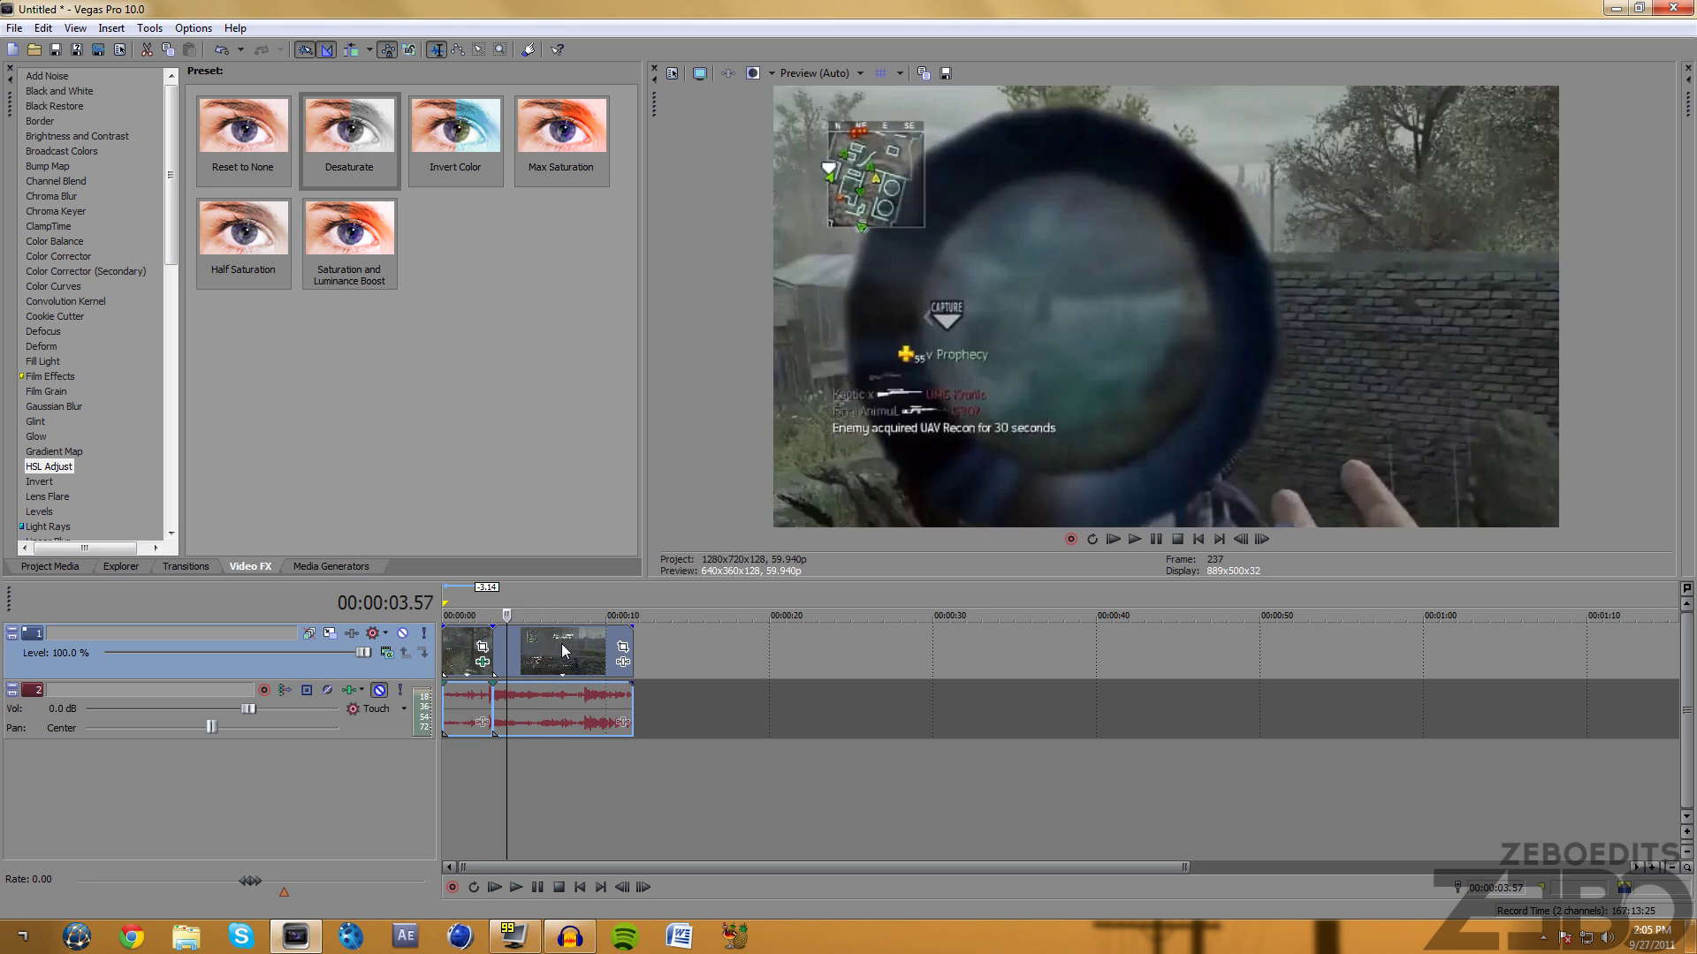
Play back the cut between the trimmed clips and a later part of the second clip.
key("space")
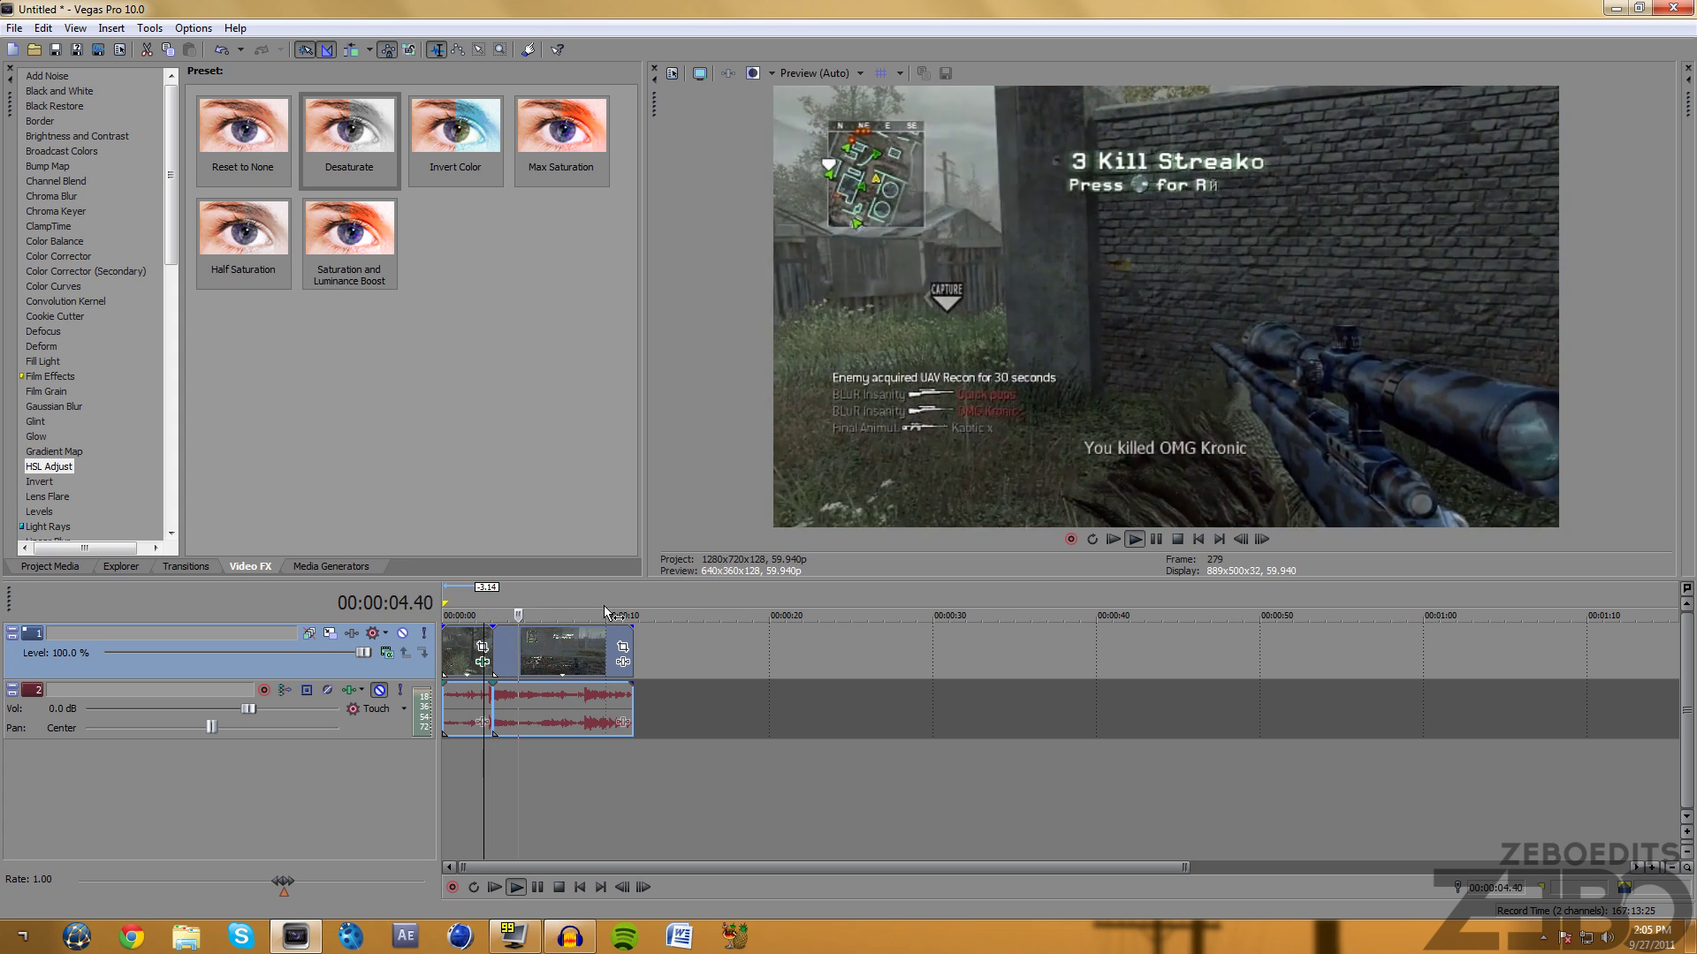
key("Return")
left_click(547, 597)
key("space")
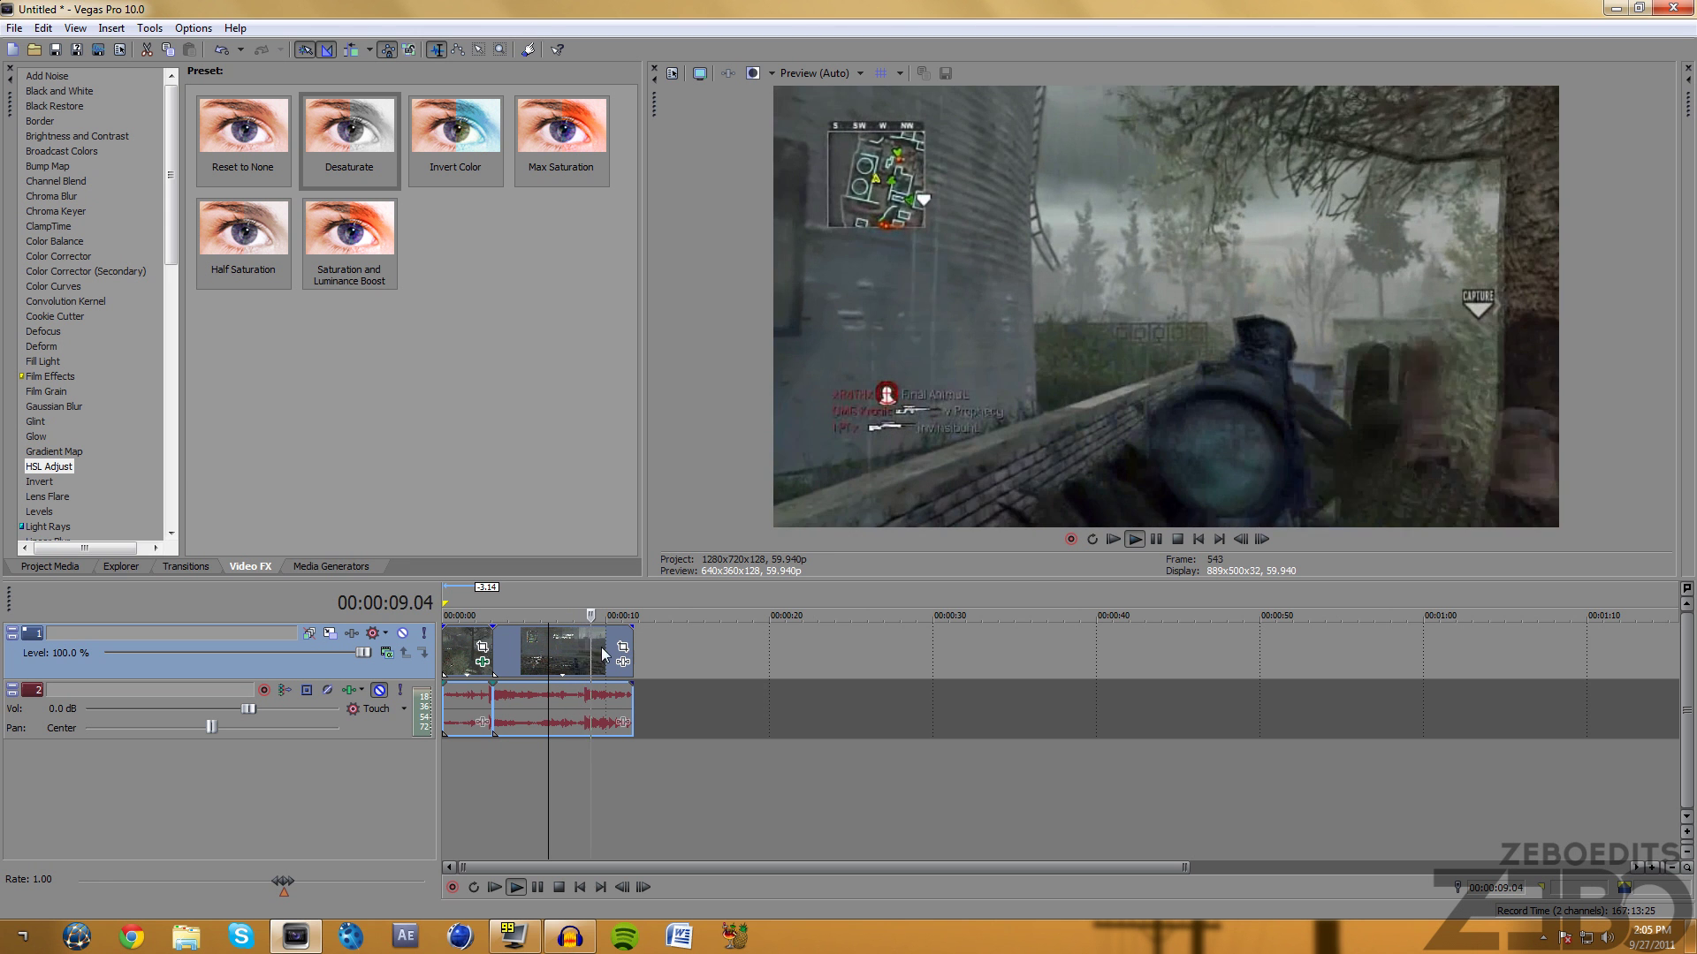
key("Return")
Apply Radial Blur with the Moderate Fixed Radius preset to the second clip and set its strength to 0.40.
left_click(482, 605)
left_click(498, 647)
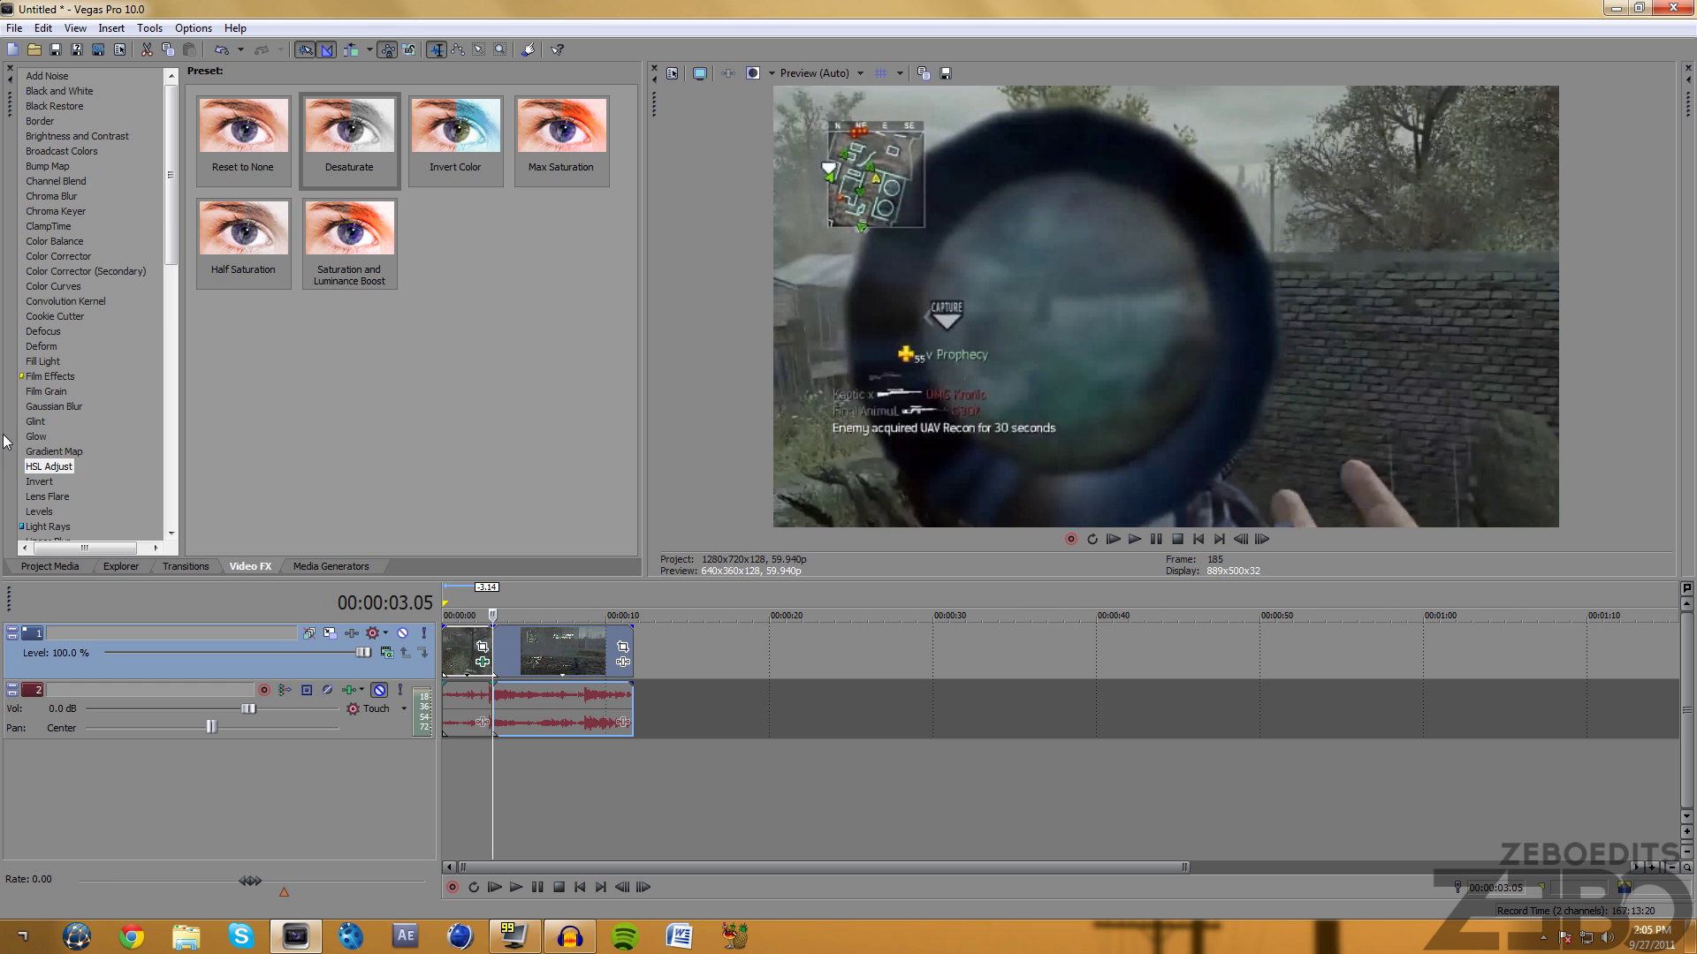
scroll(146, 411, "down", 9)
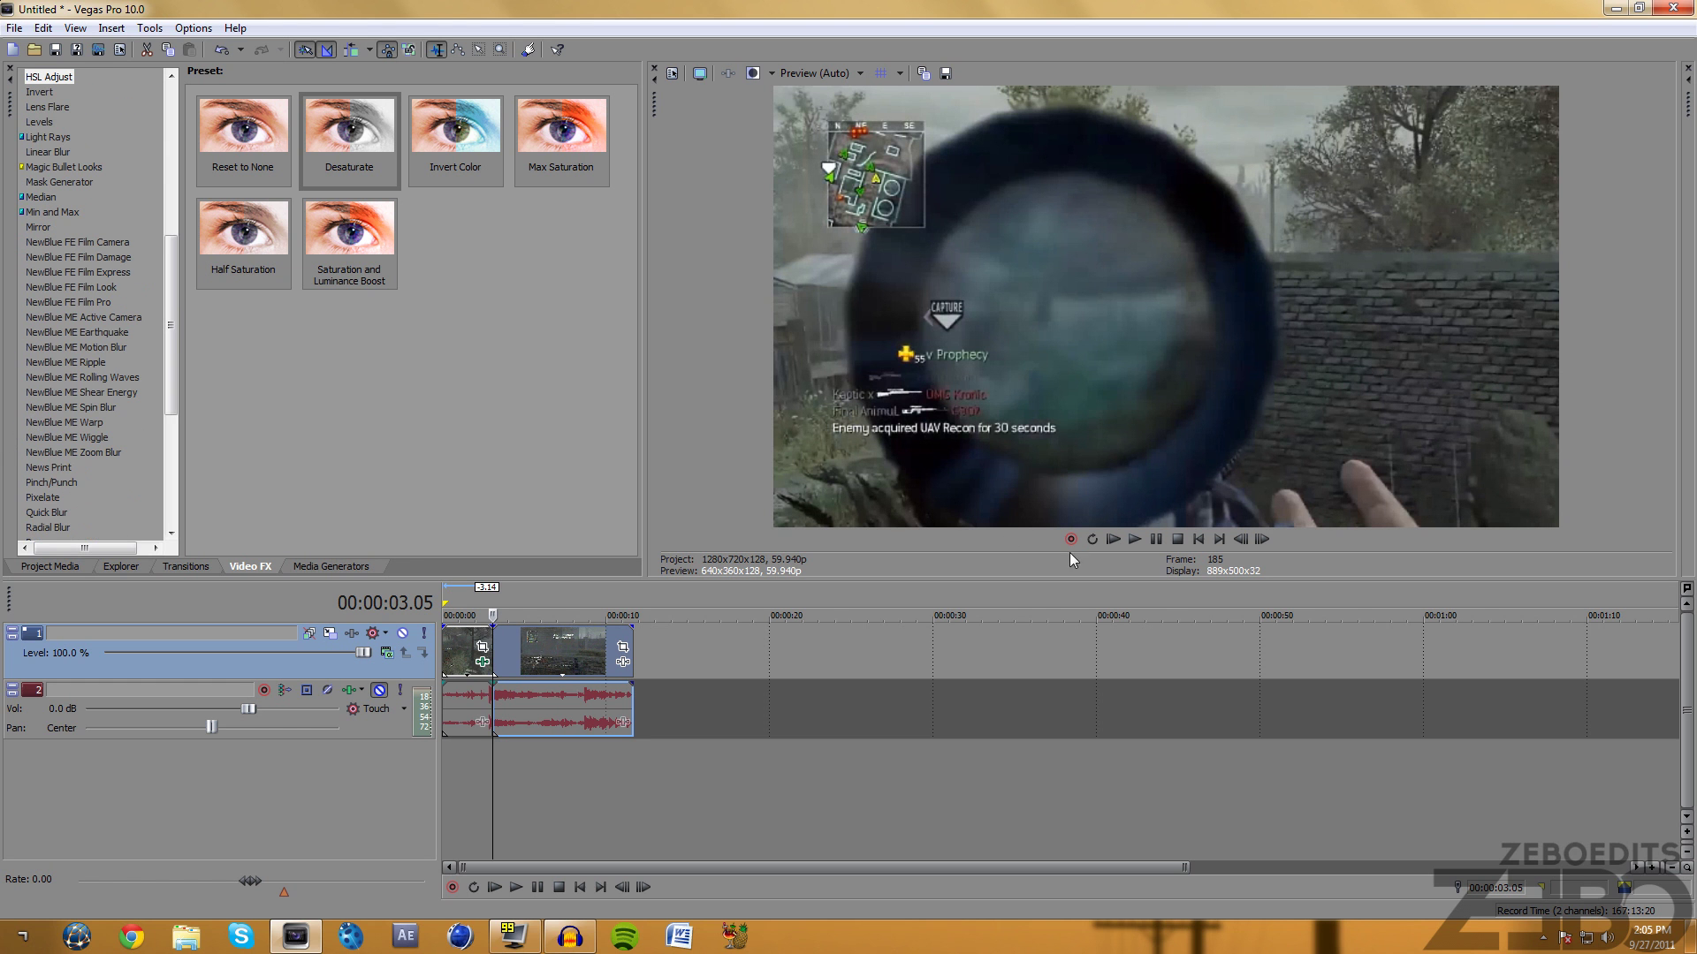
scroll(143, 410, "down", 4)
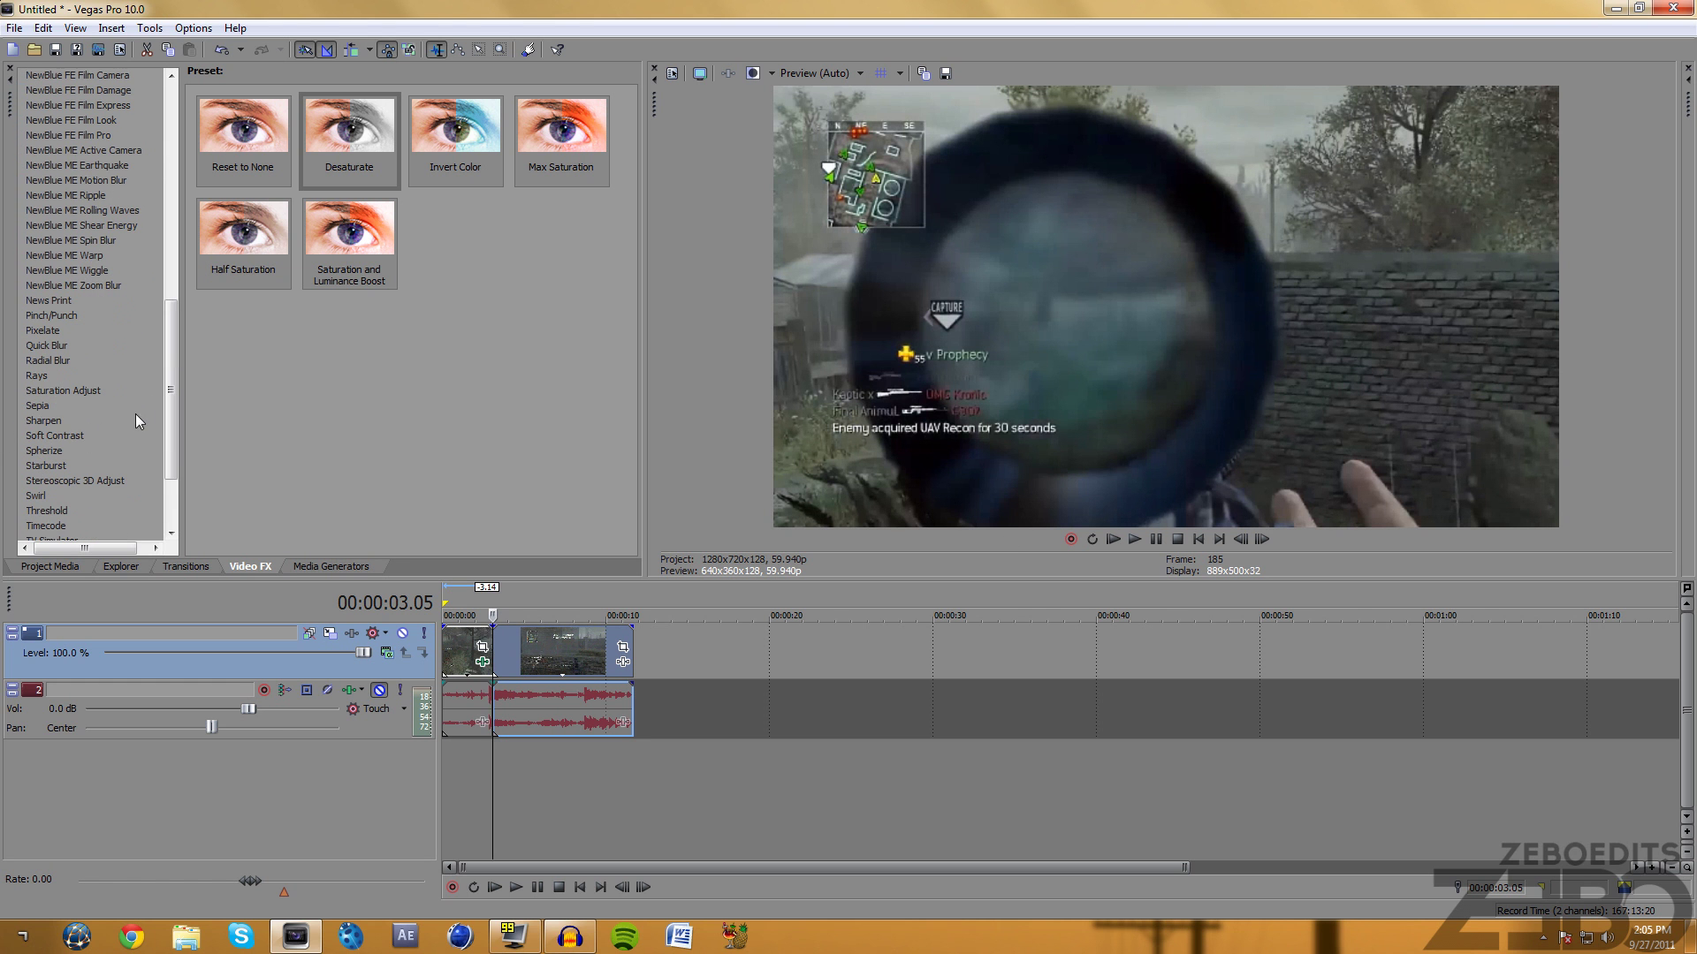
left_click(49, 361)
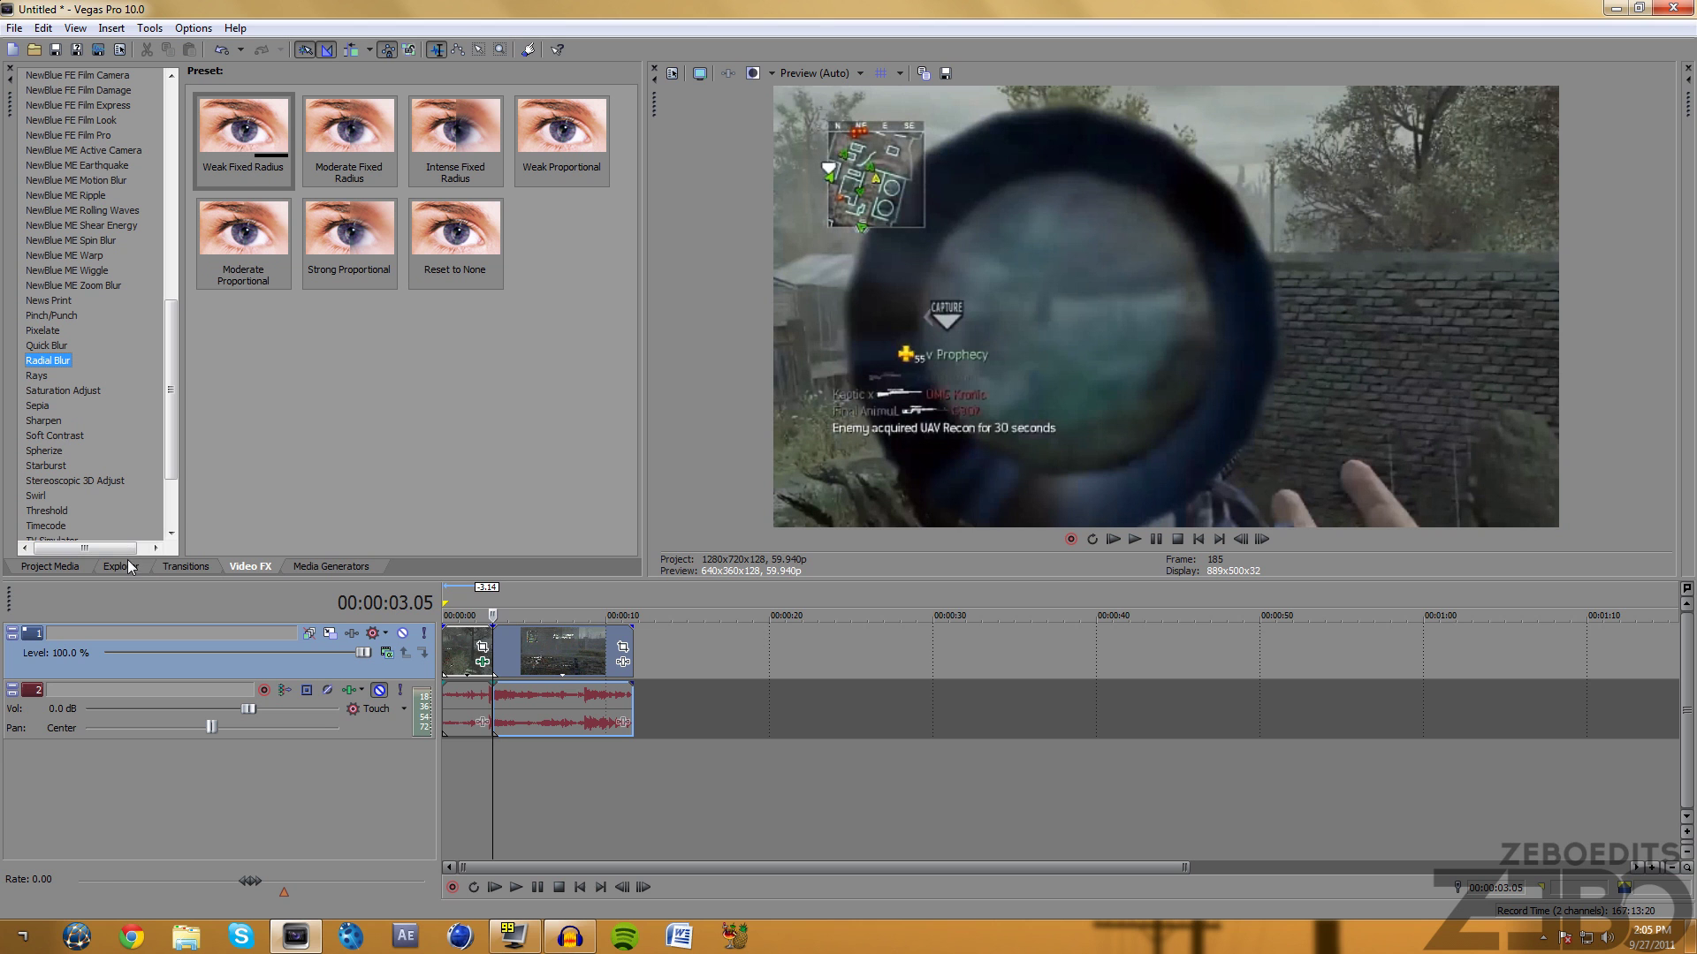
left_click(343, 134)
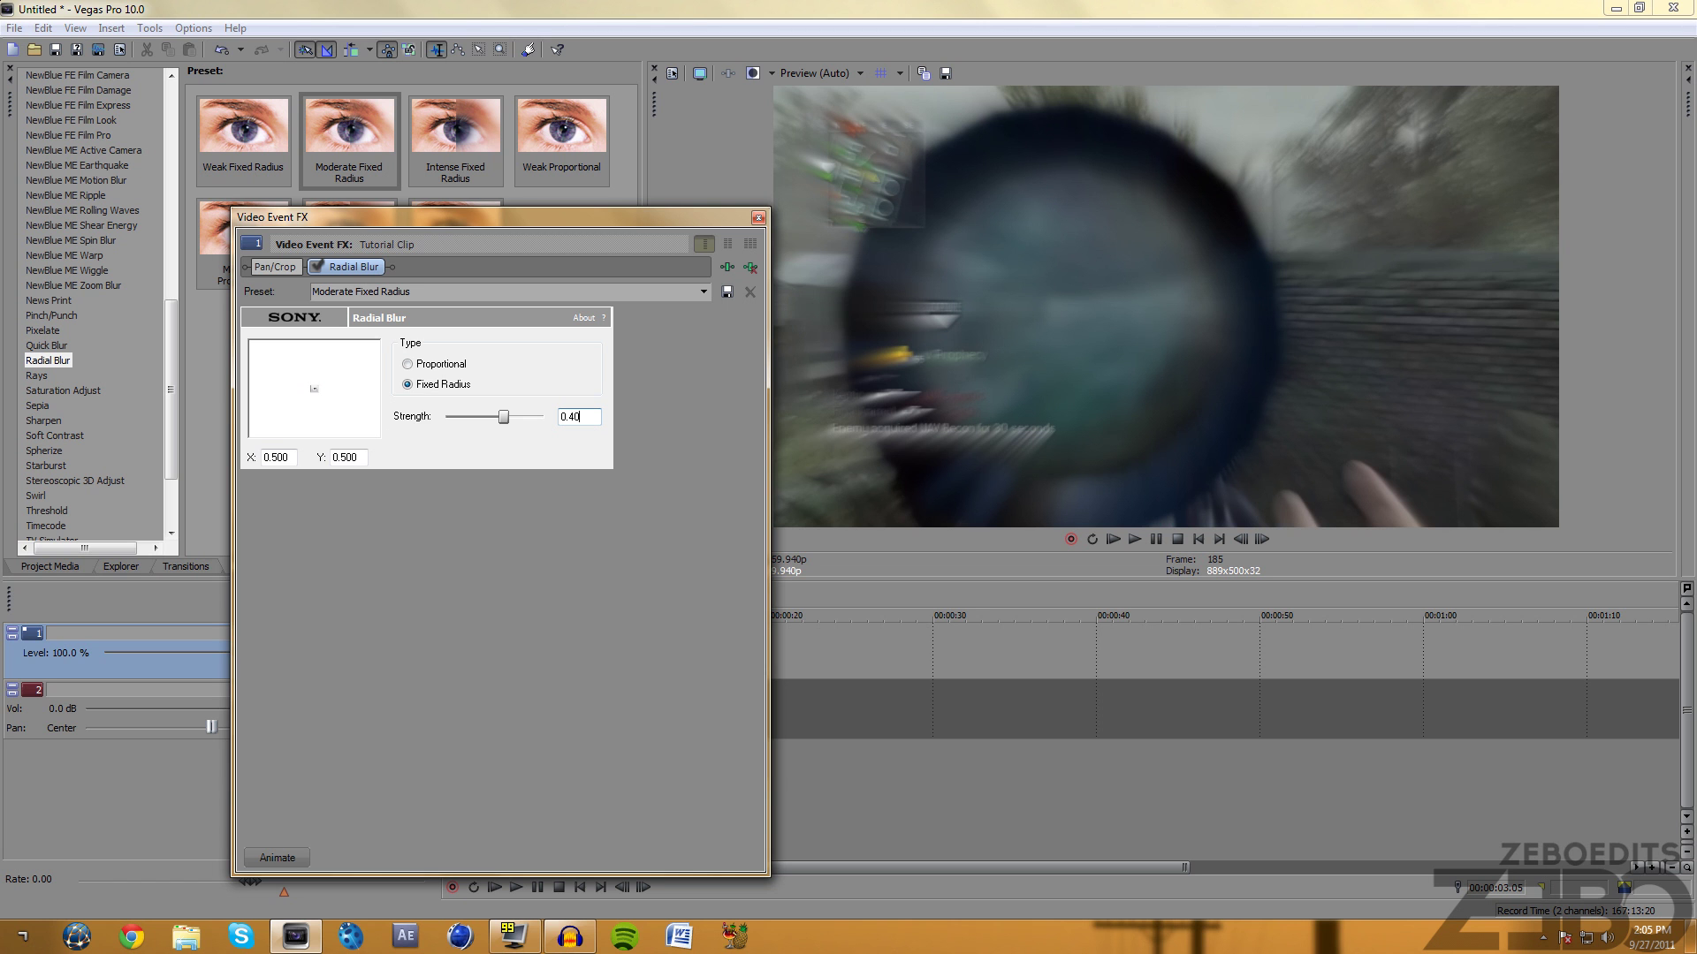
key("Return")
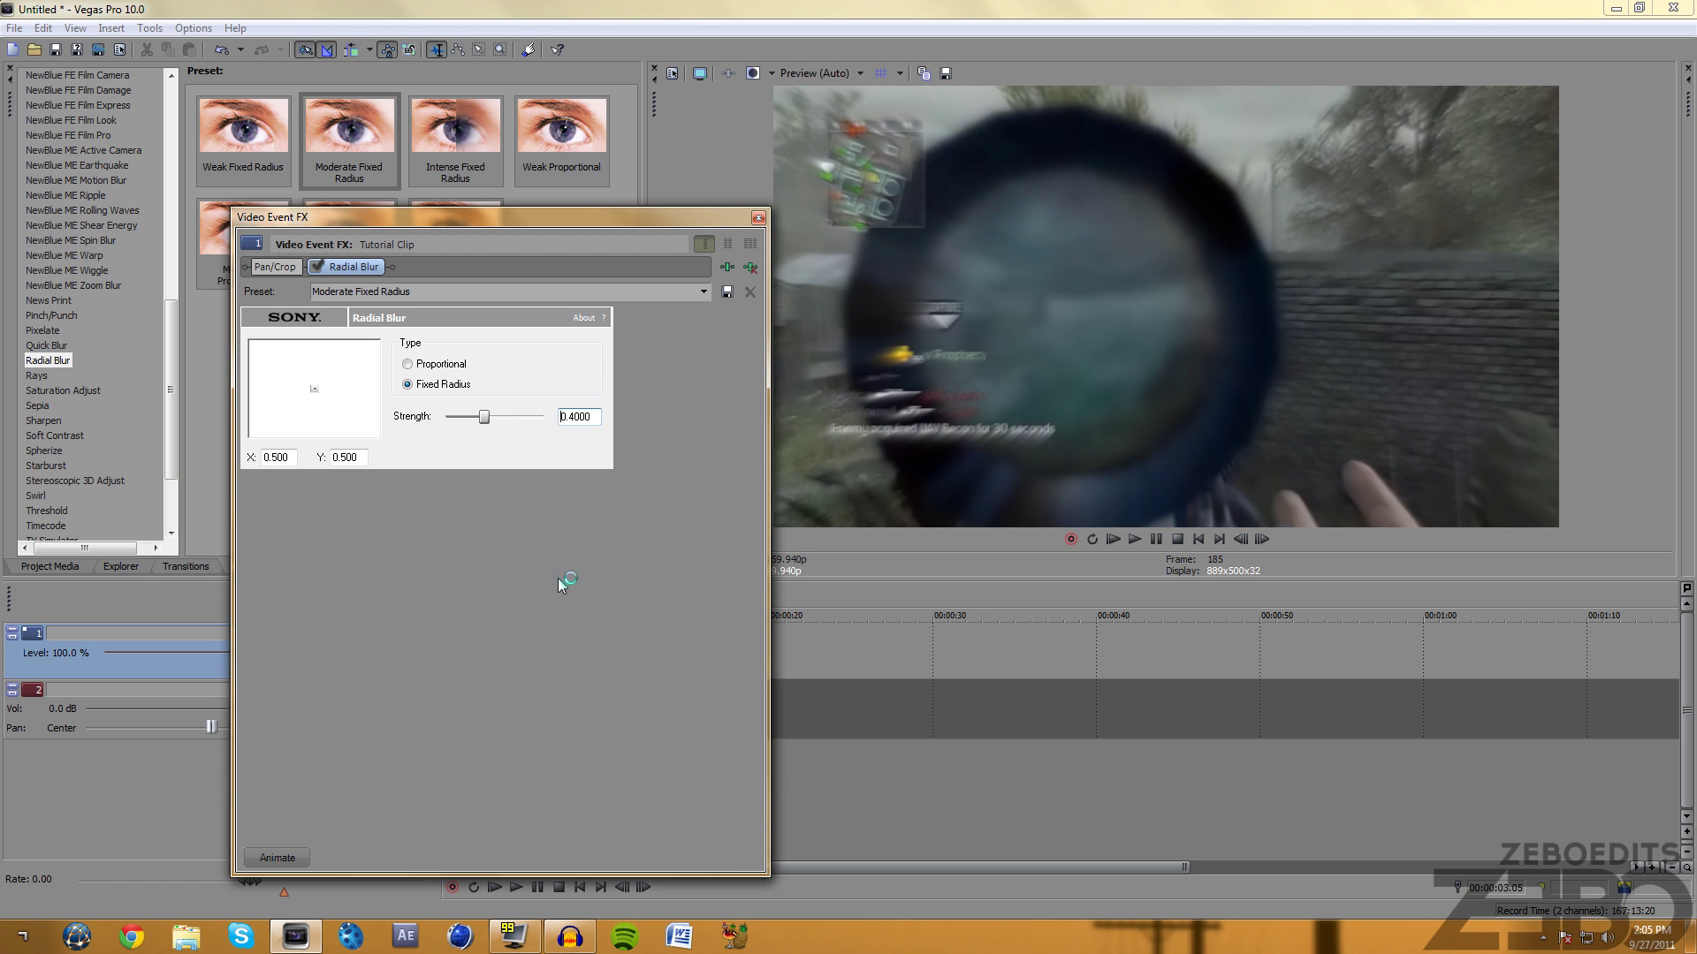
Show the Radial Blur keyframe timeline, move its cursor a little past the first keyframe, and close the effect settings.
left_click(281, 858)
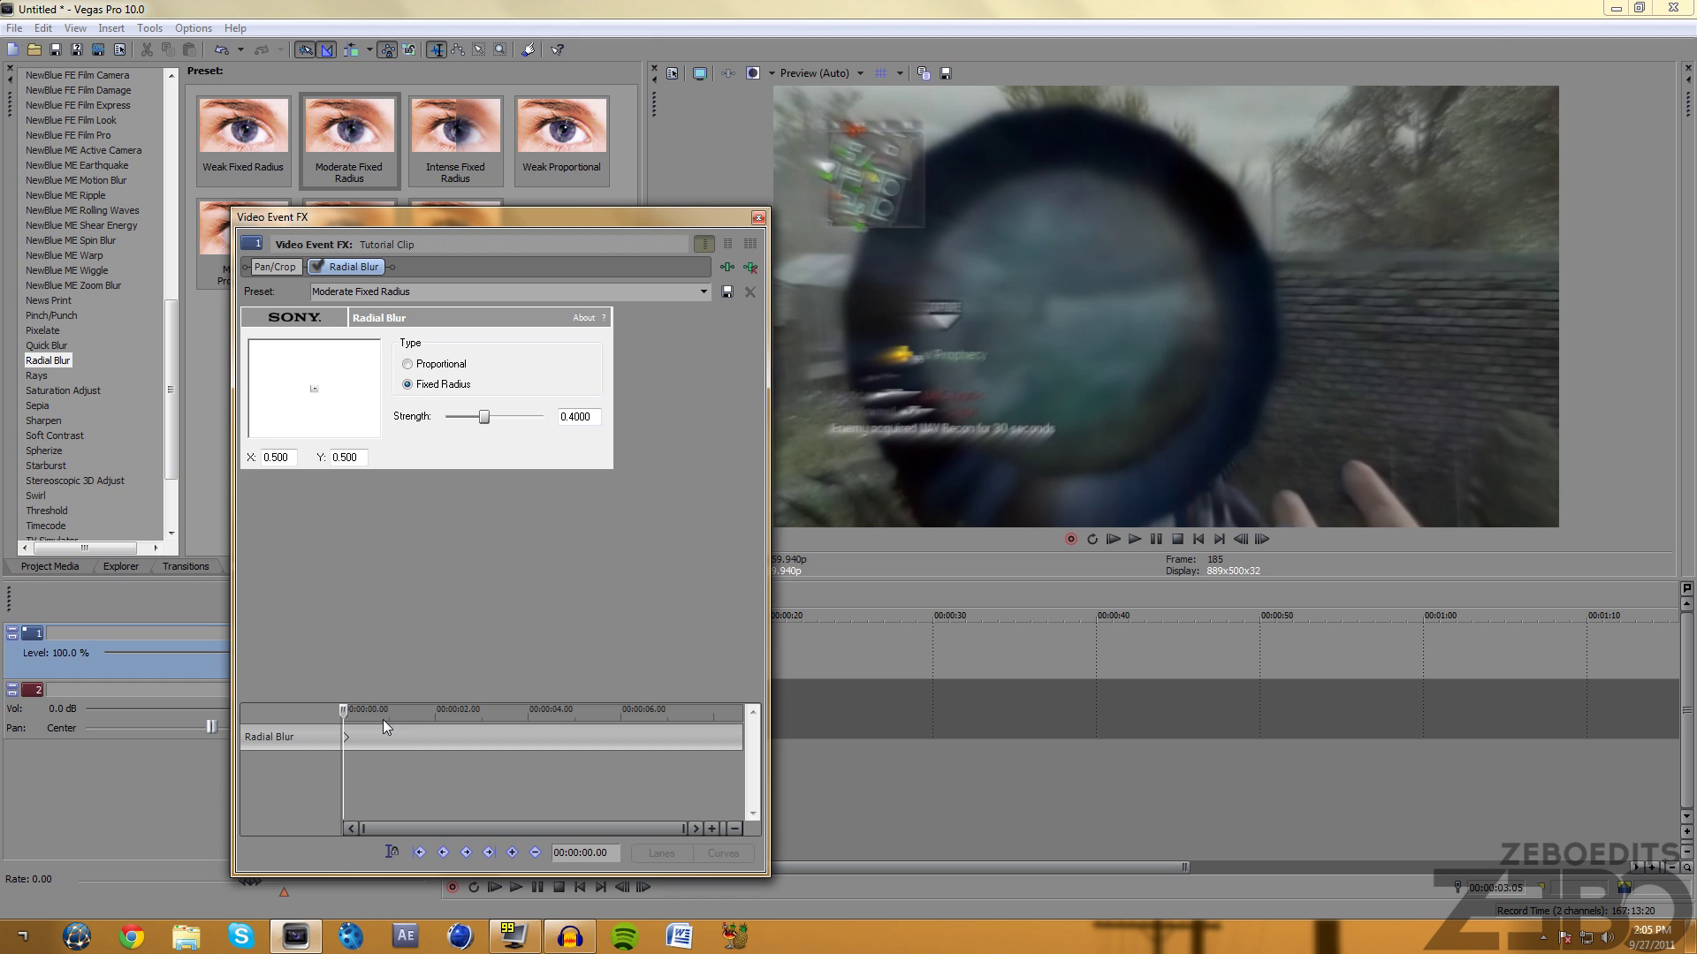
left_click(388, 714)
left_click_drag(389, 720, 366, 714)
left_click_drag(366, 712, 418, 713)
left_click(757, 218)
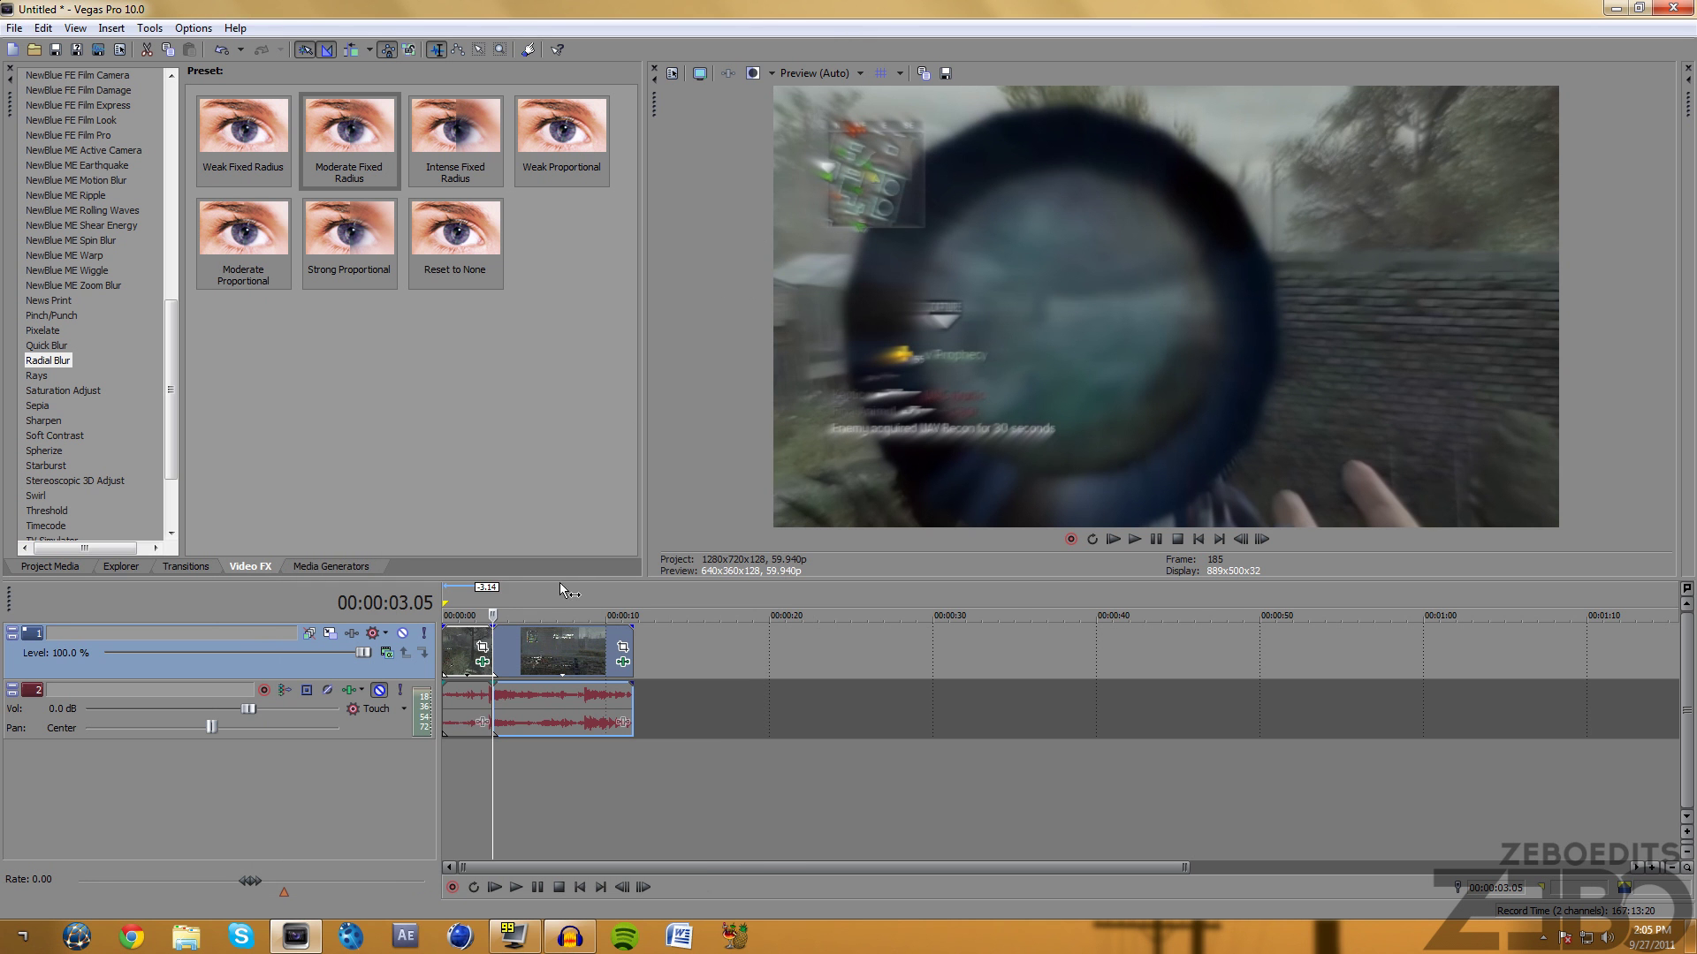
Play back the transition from the black-and-white clip into the blurred colour clip several times.
left_click(482, 592)
key("space")
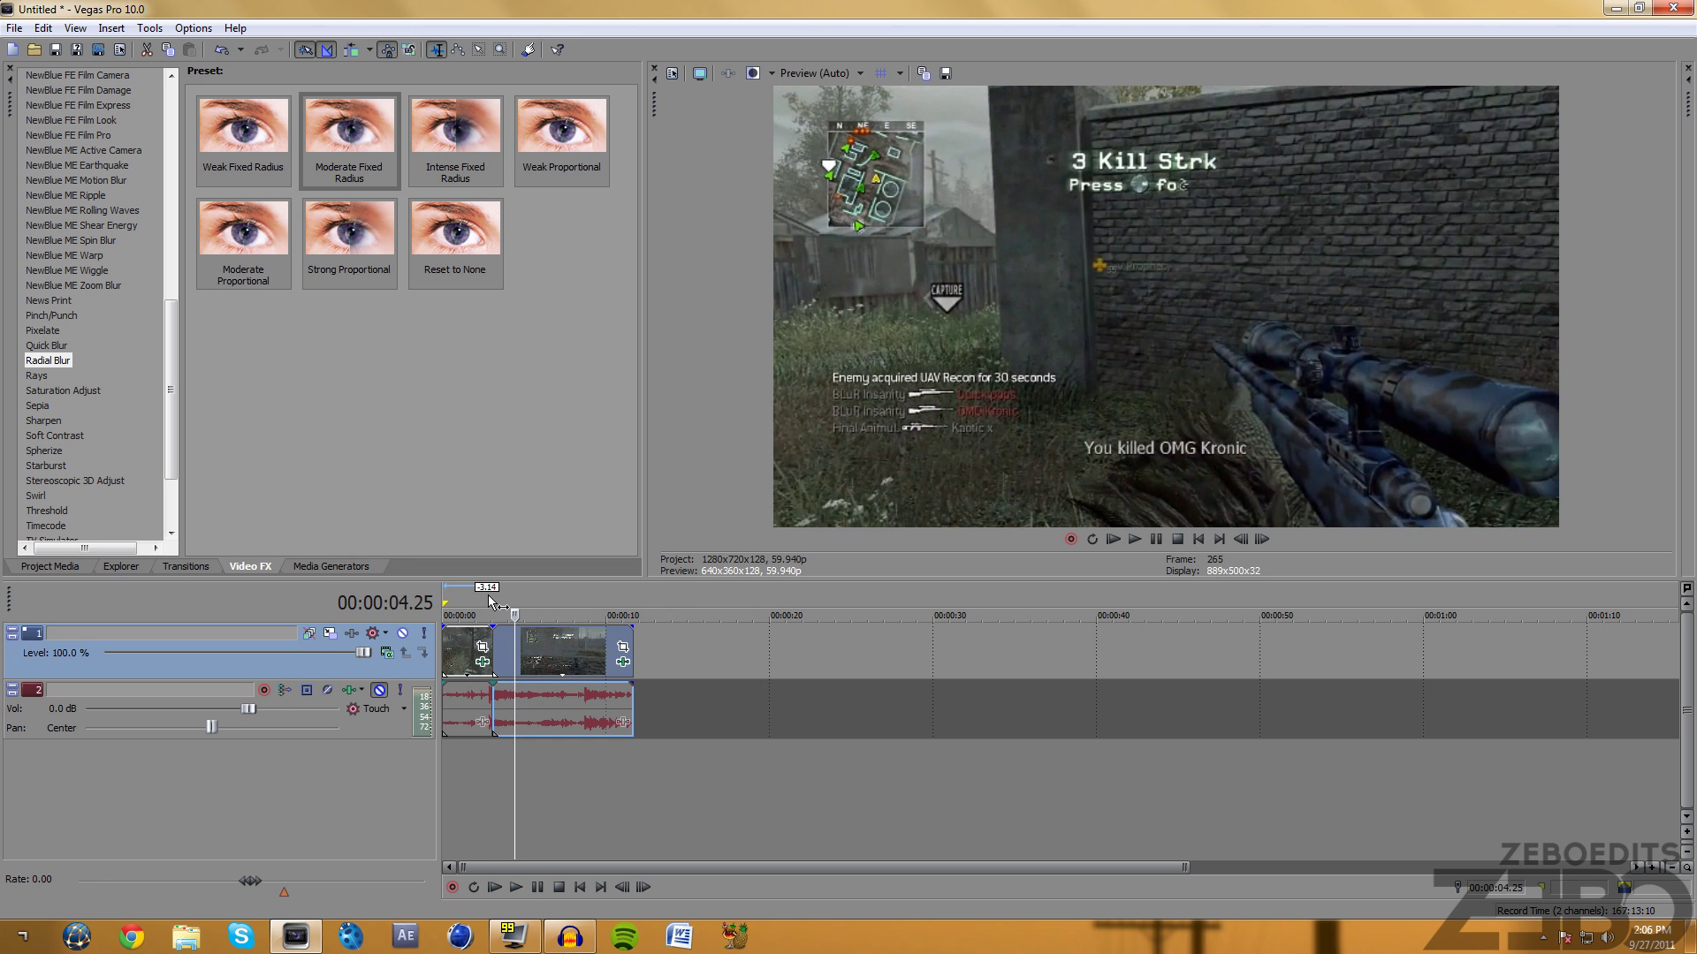
key("space")
key("space")
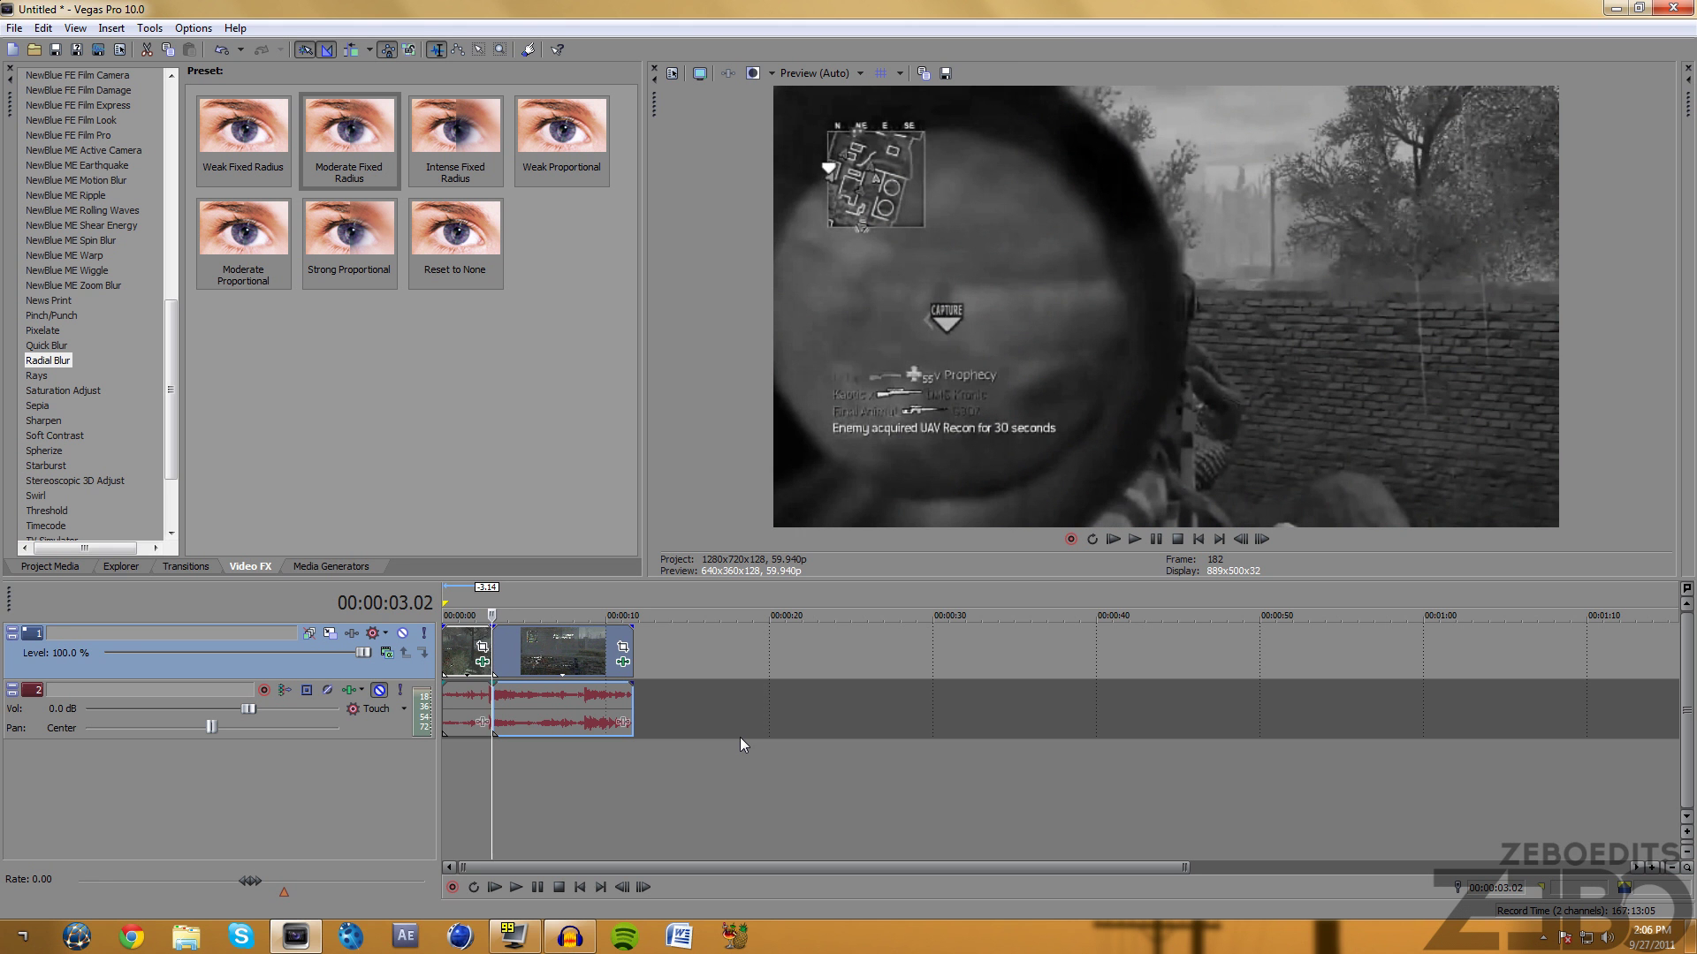
key("space")
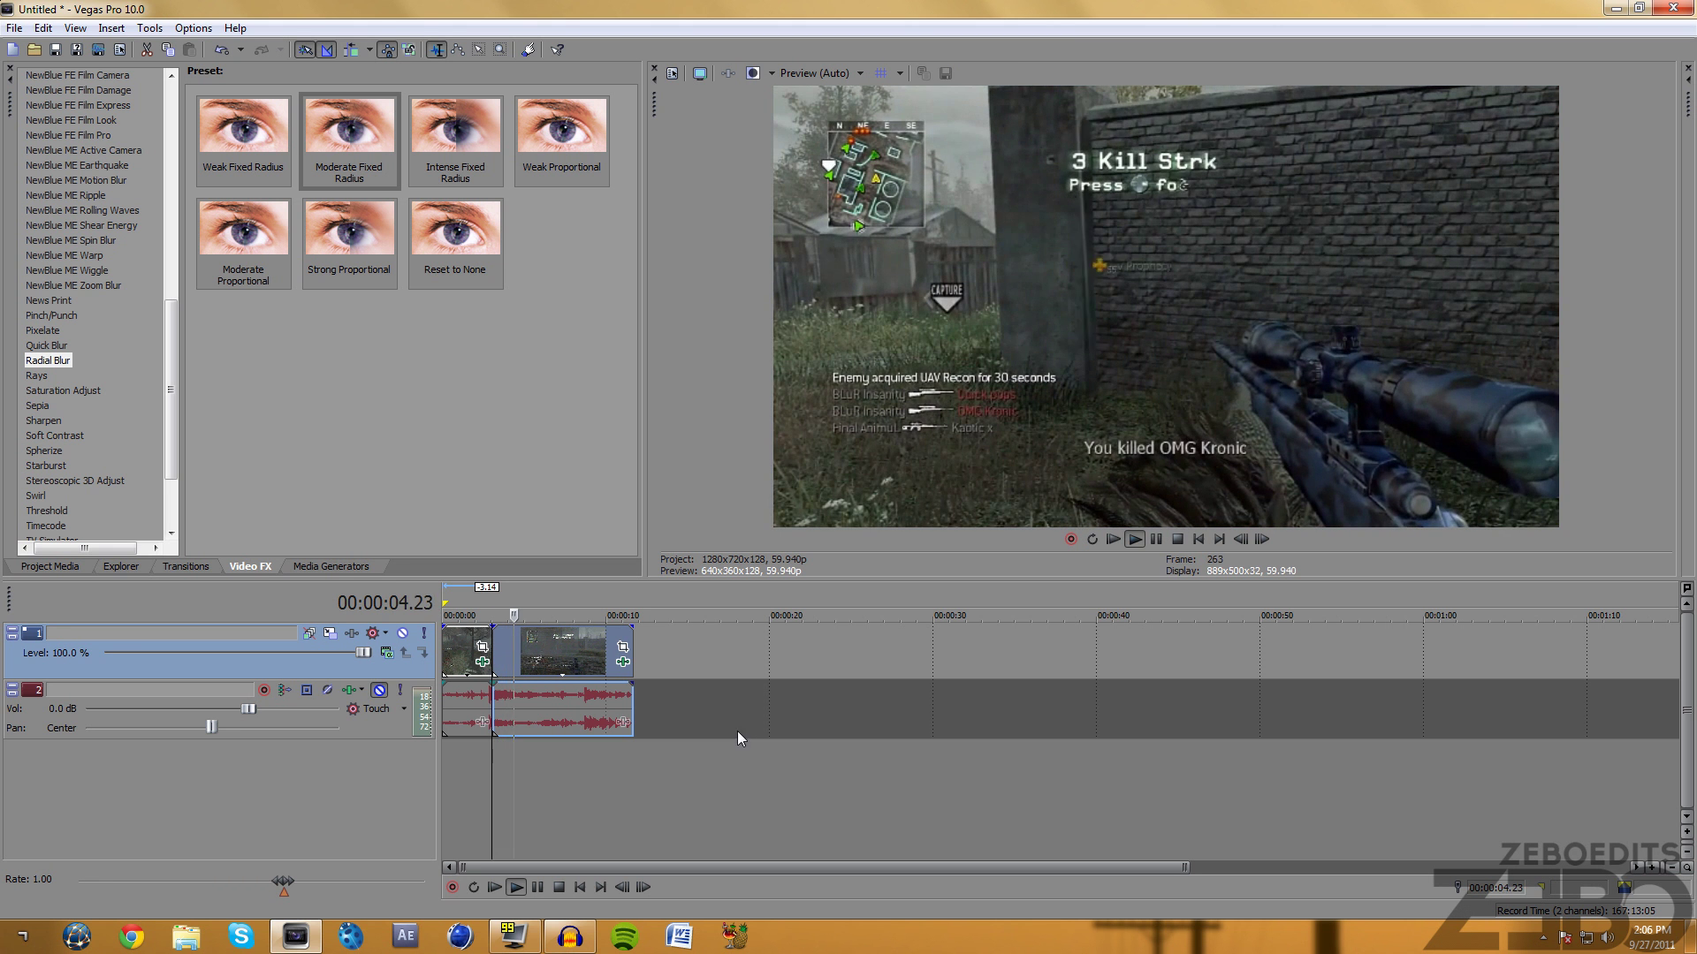
left_click(492, 593)
key("space")
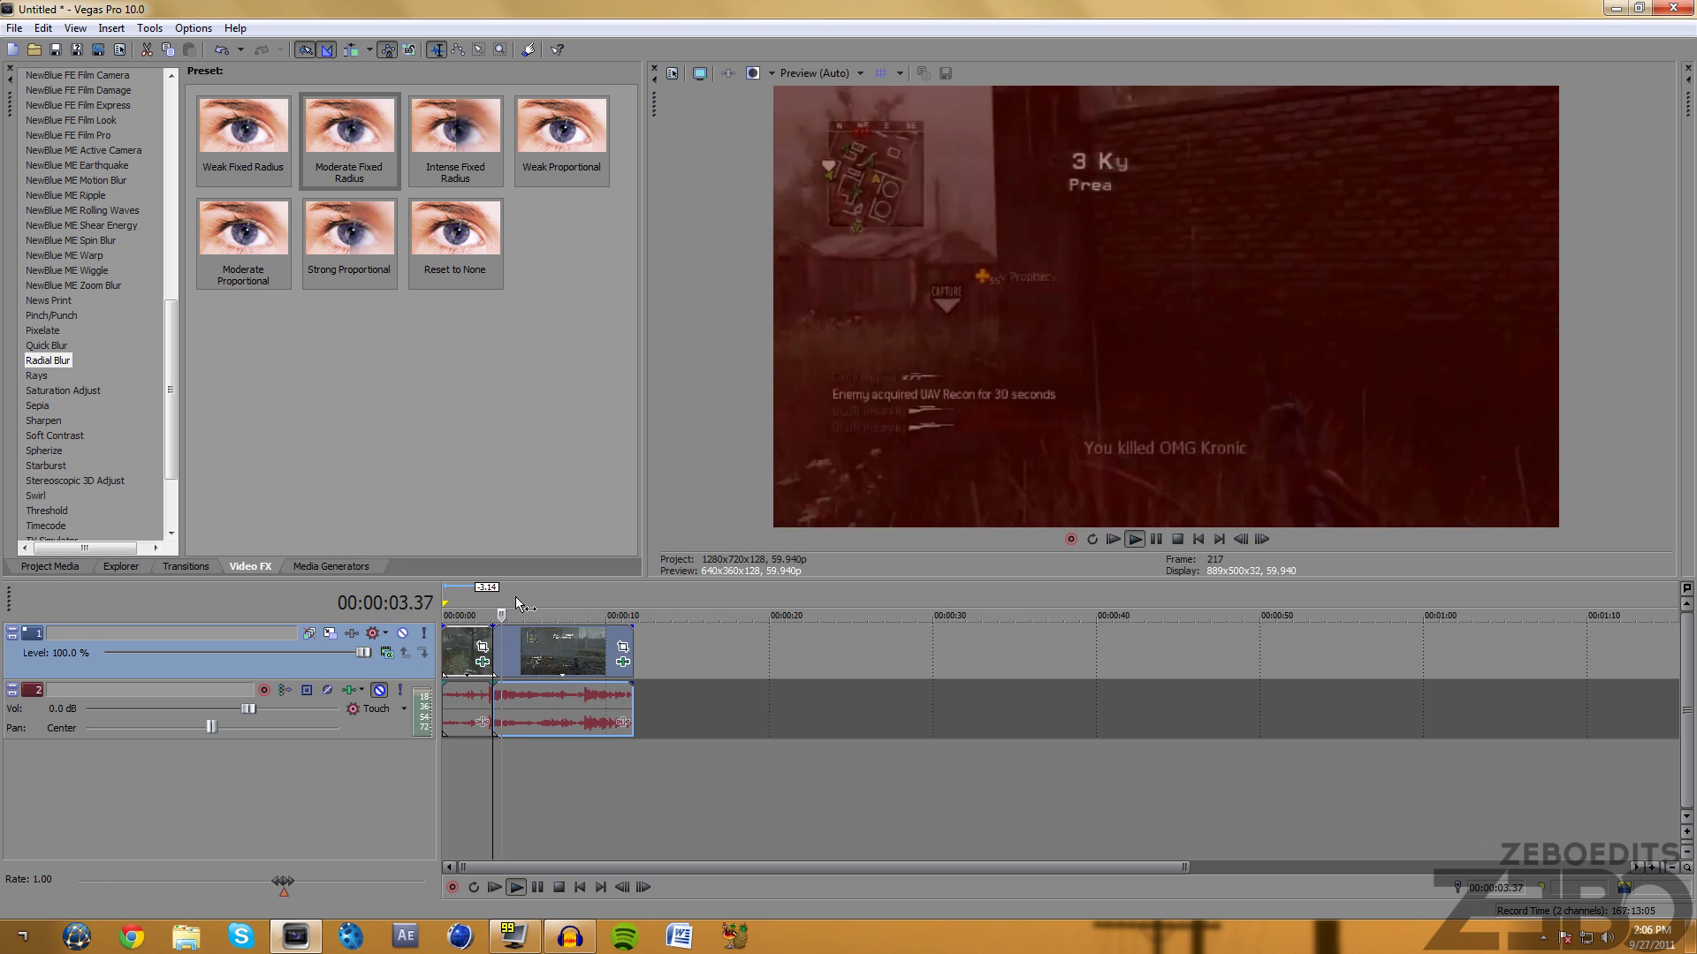
Split the black-and-white clip into three pieces, cutting it at 00:00:00.43 and 00:00:01.47.
scroll(597, 665, "up", 5)
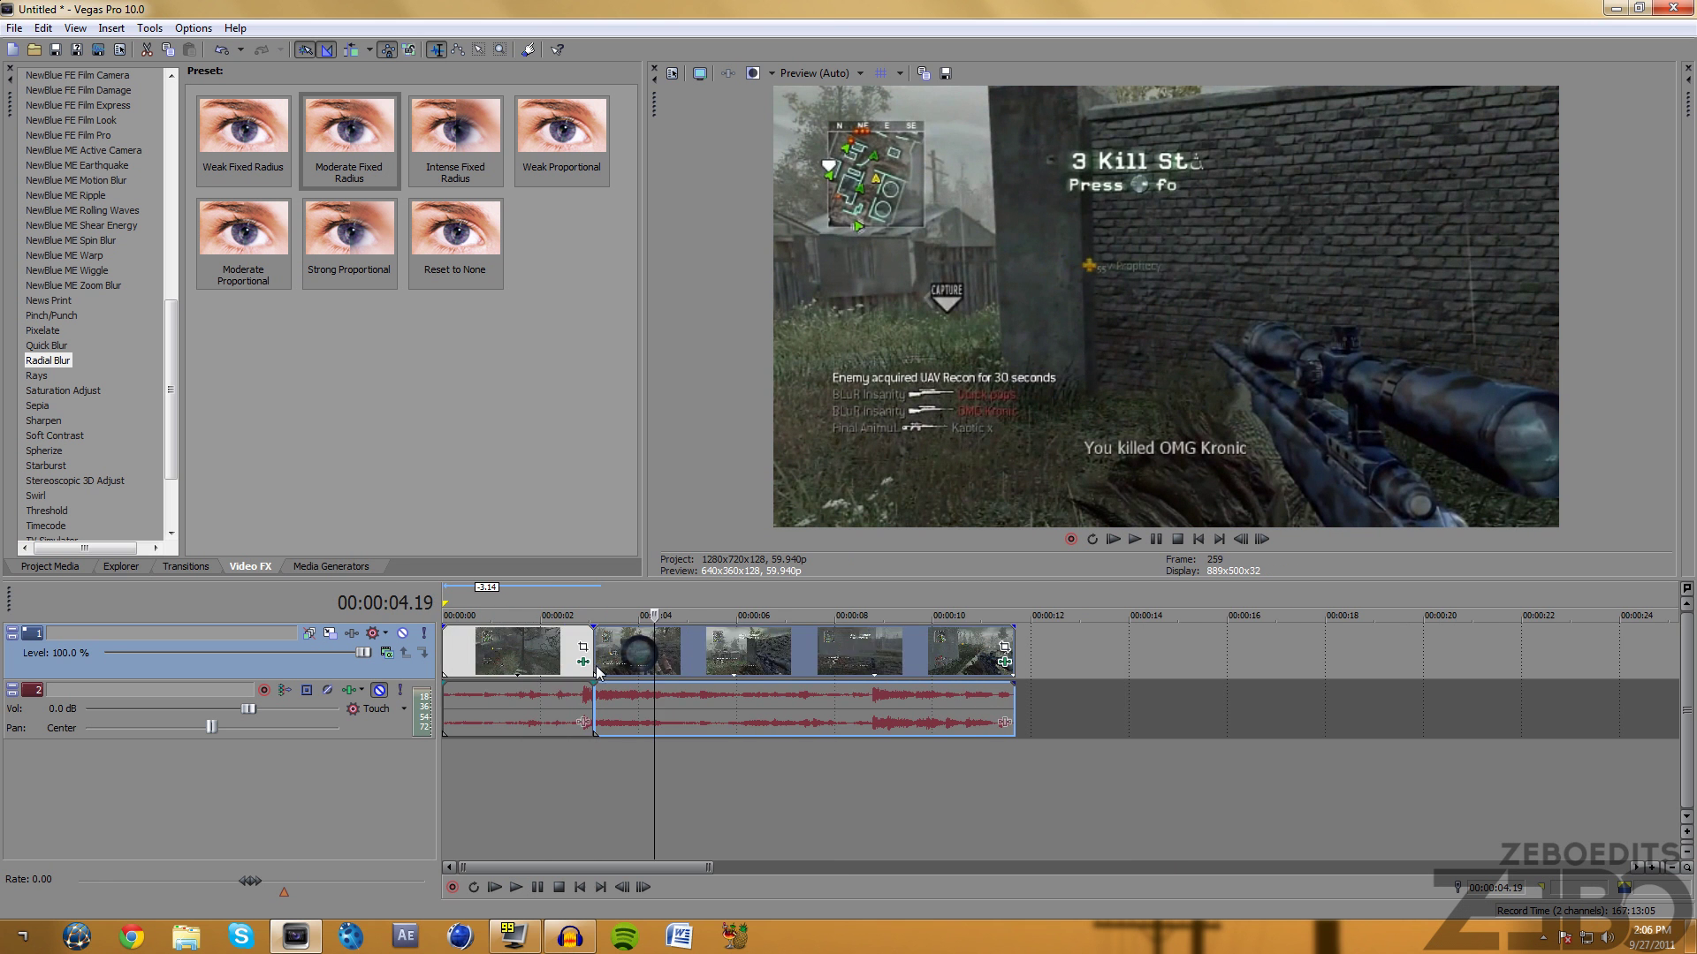
left_click(477, 659)
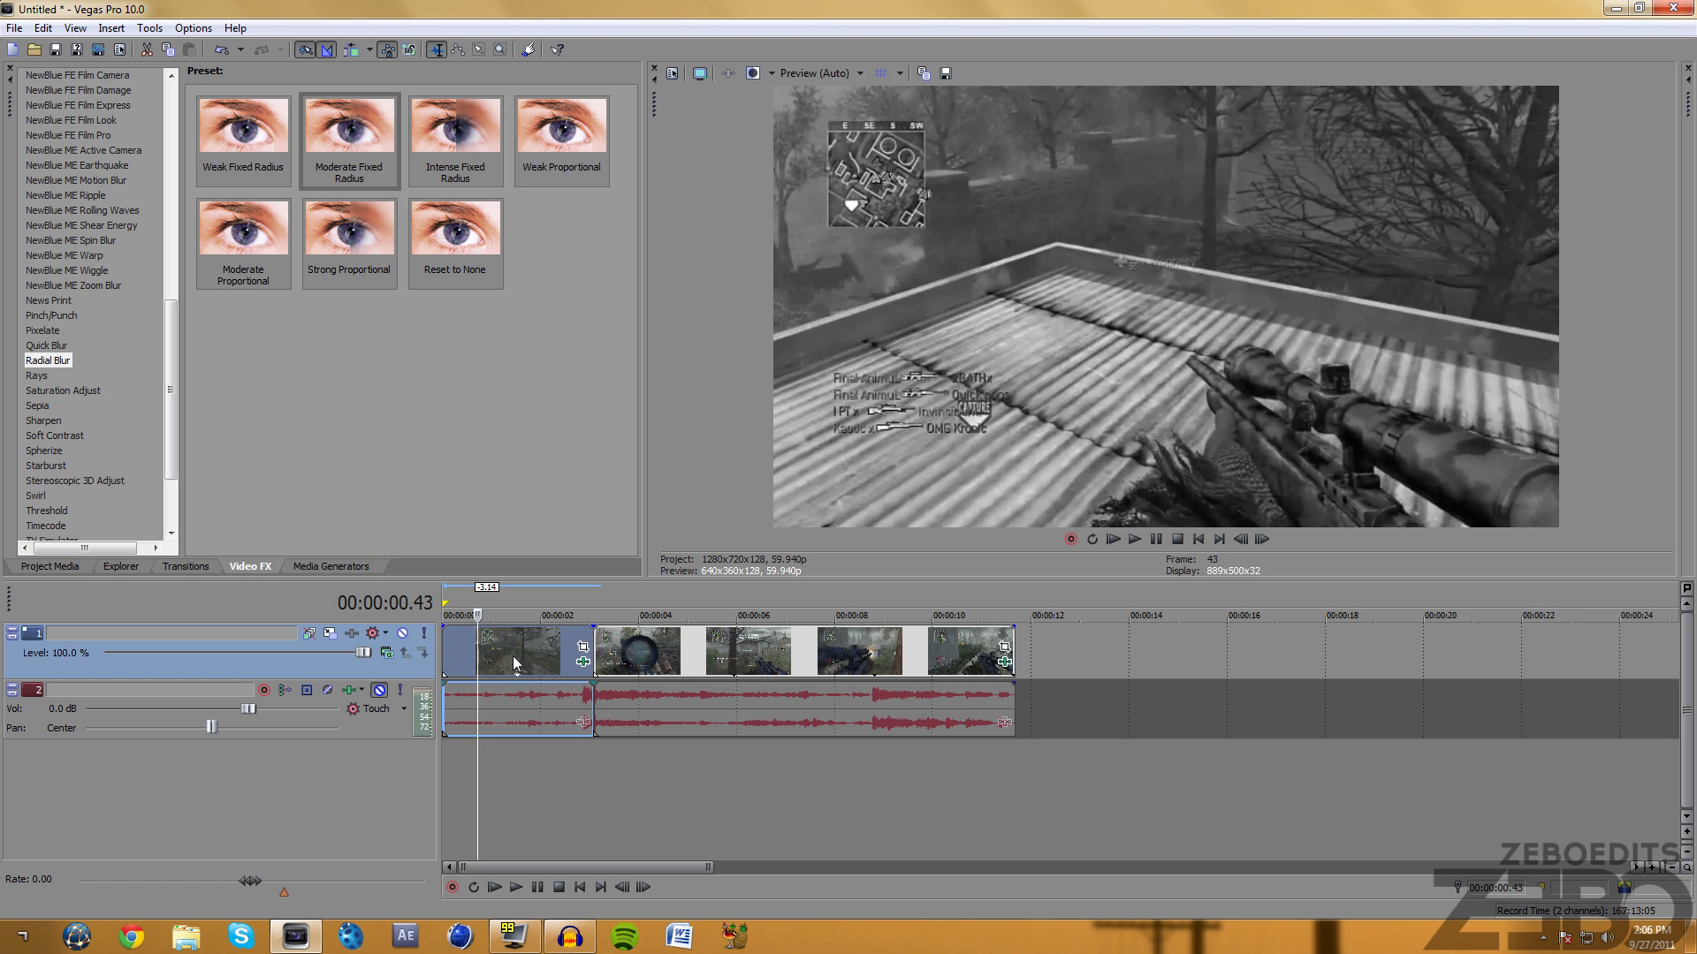
scroll(523, 698, "up", 4)
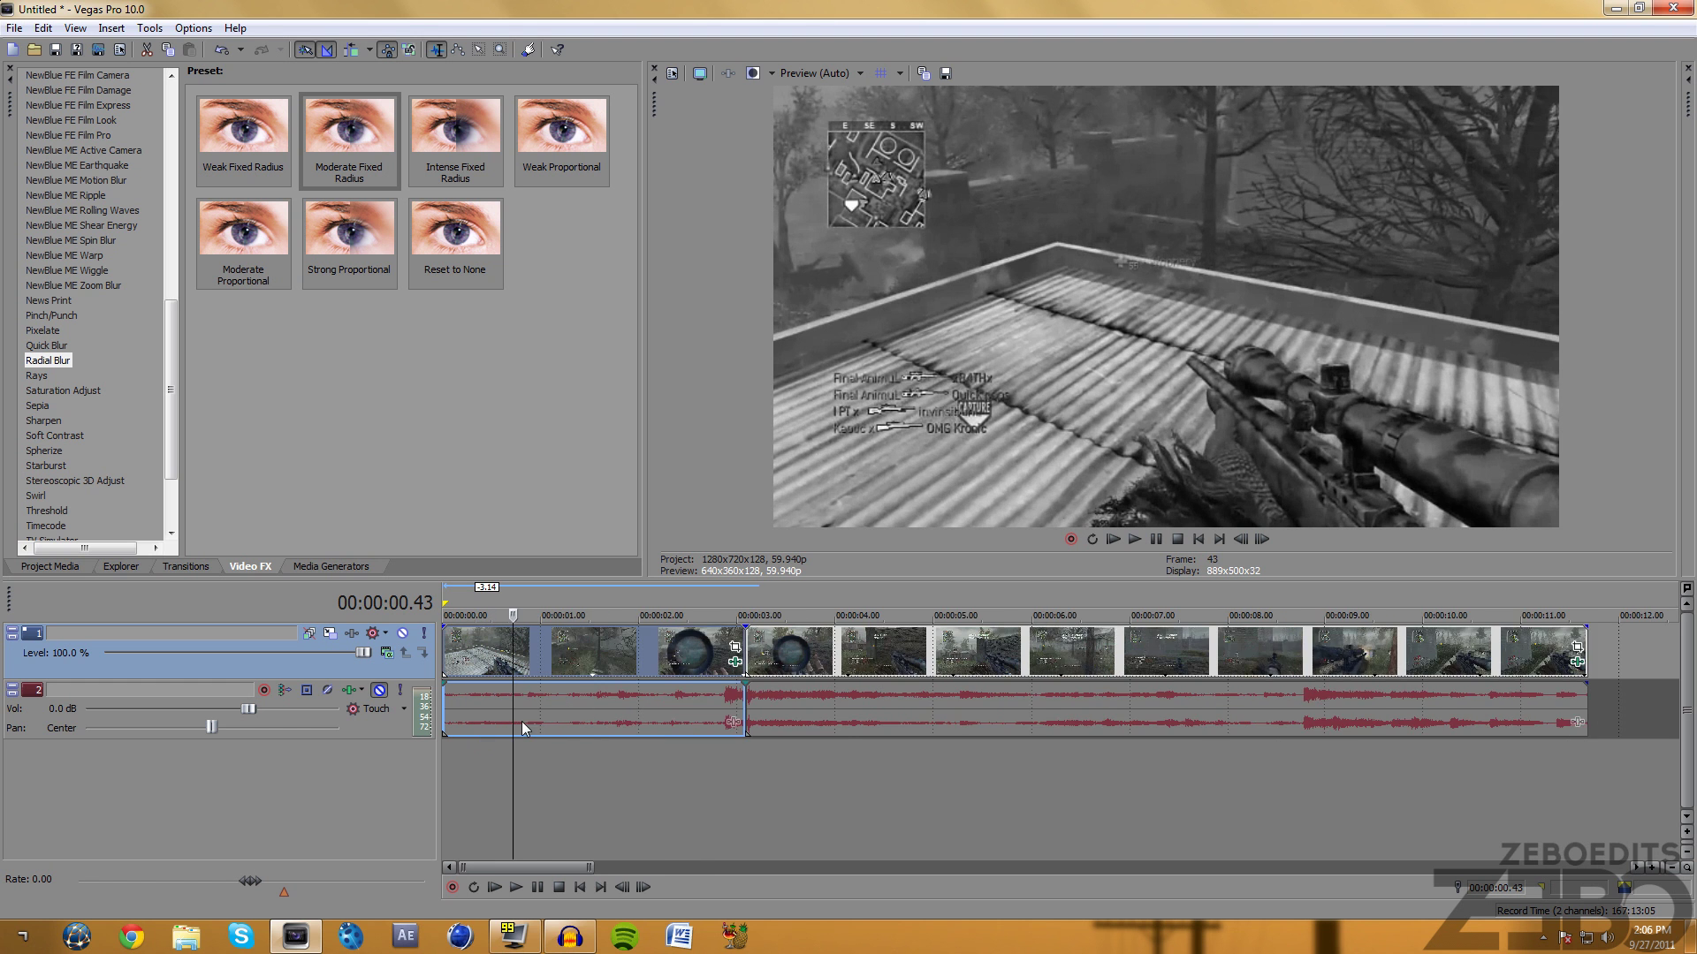
scroll(543, 707, "down", 4)
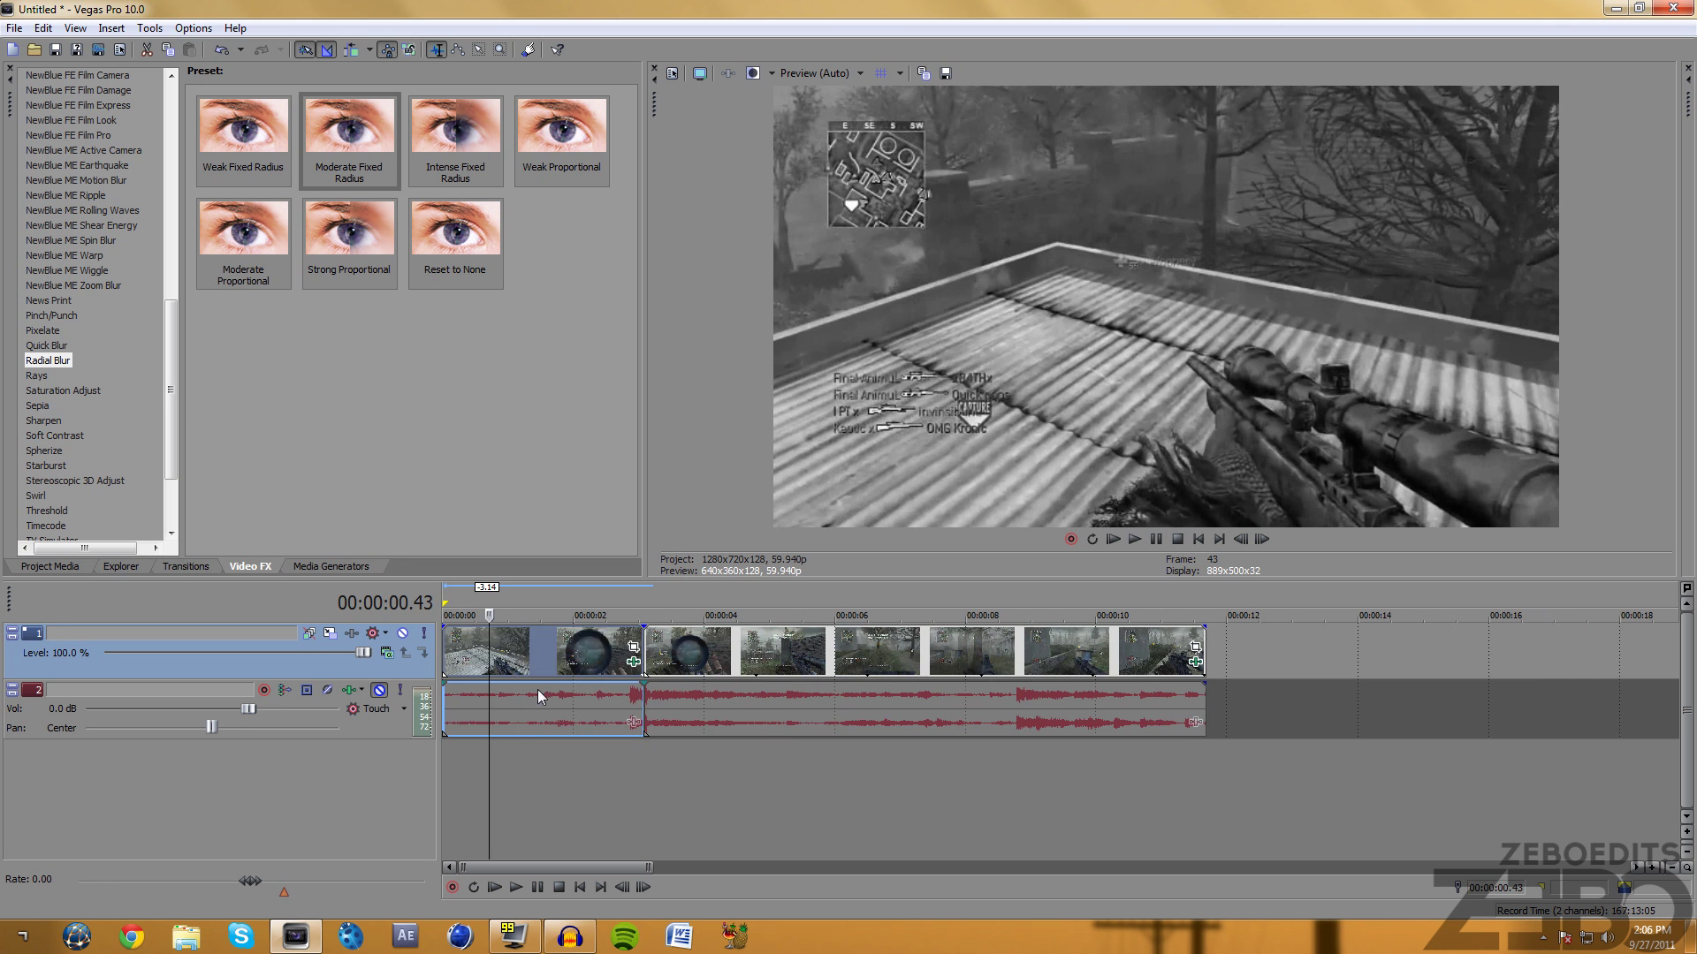
key("s")
left_click(548, 654)
left_click(560, 654)
key("s")
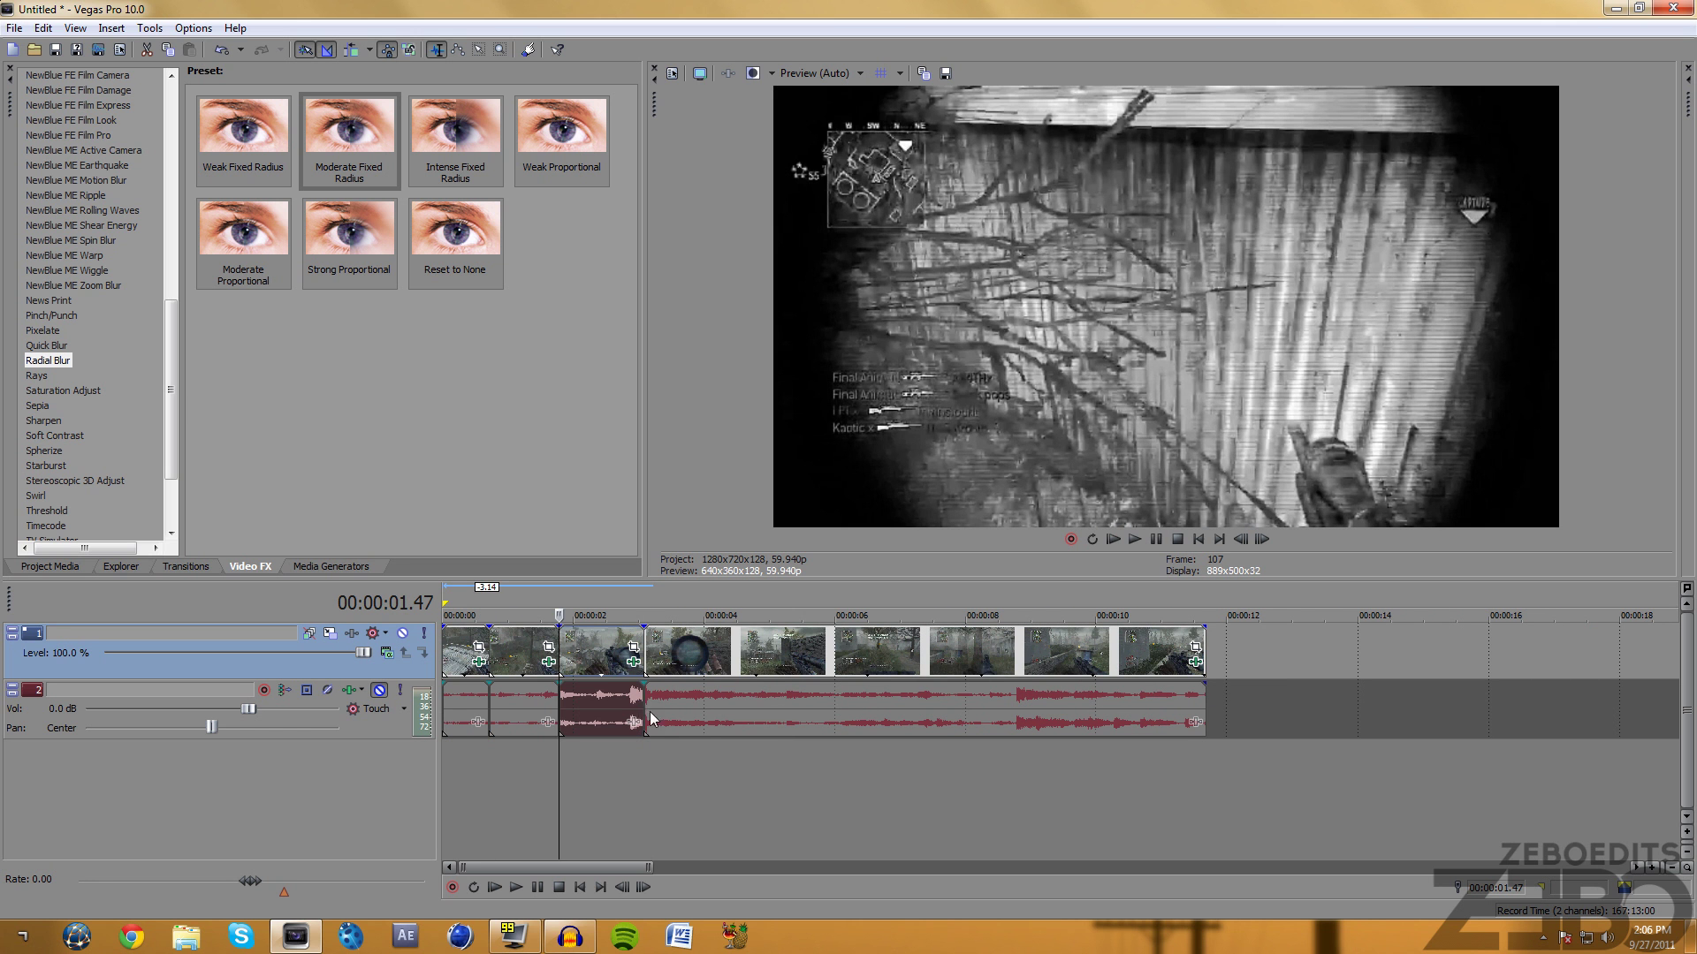
Copy the colour clip and paste its event attributes onto all three black-and-white pieces.
left_click(665, 670)
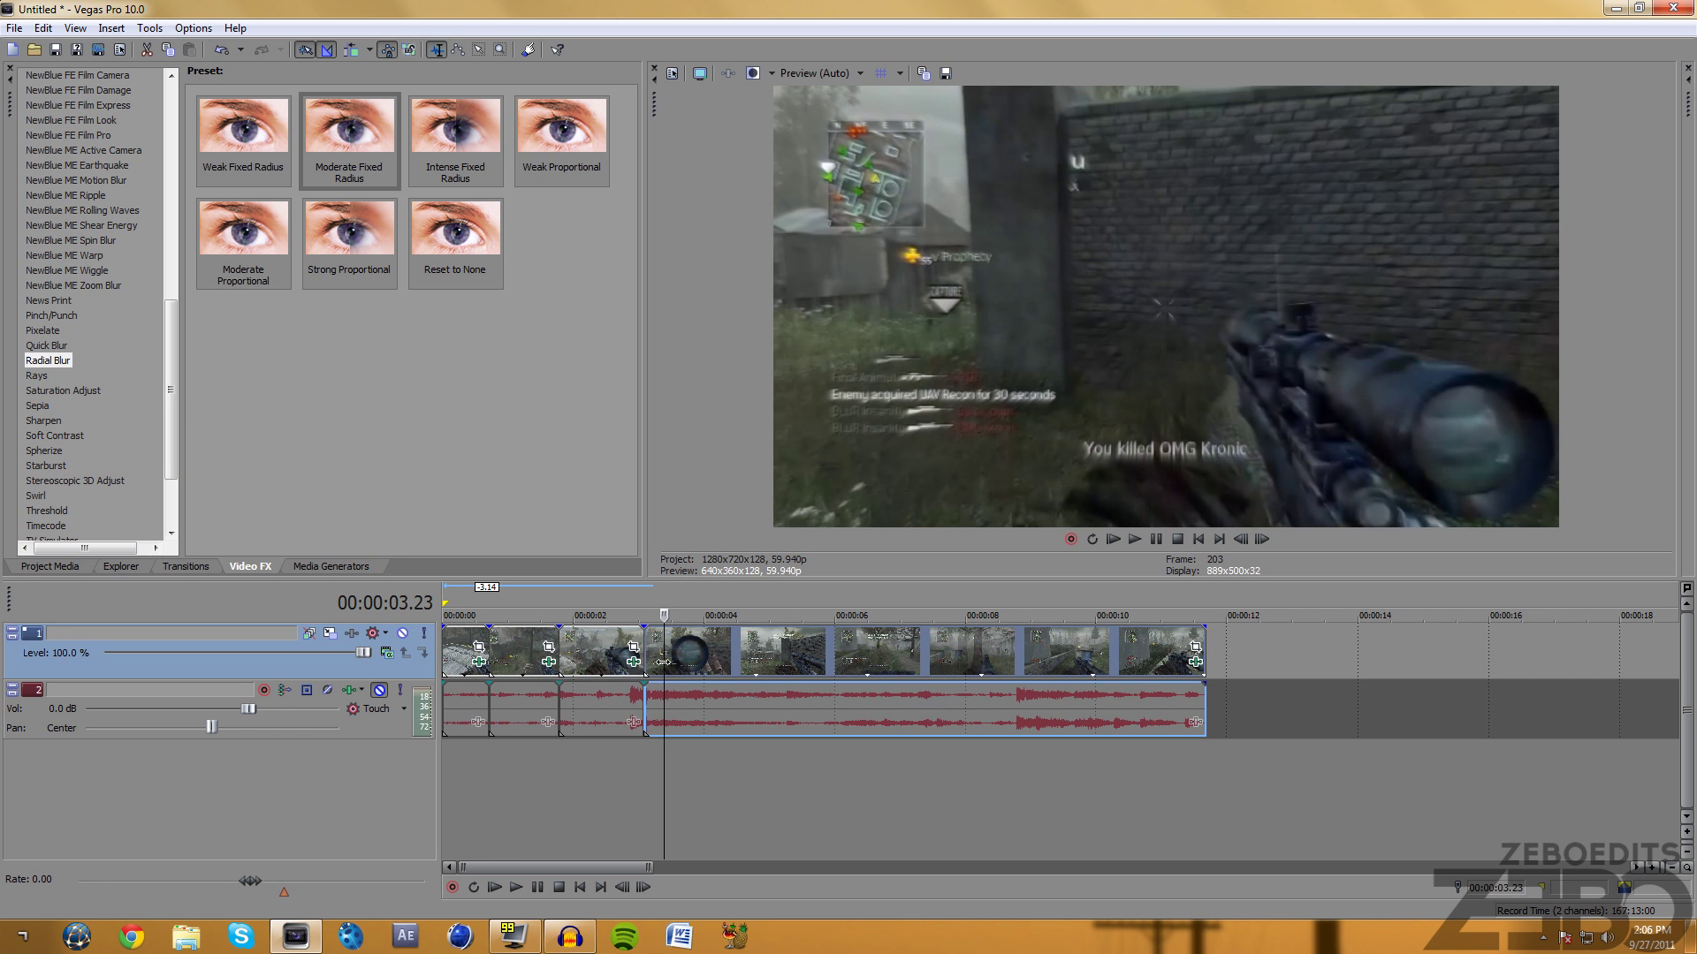
right_click(663, 662)
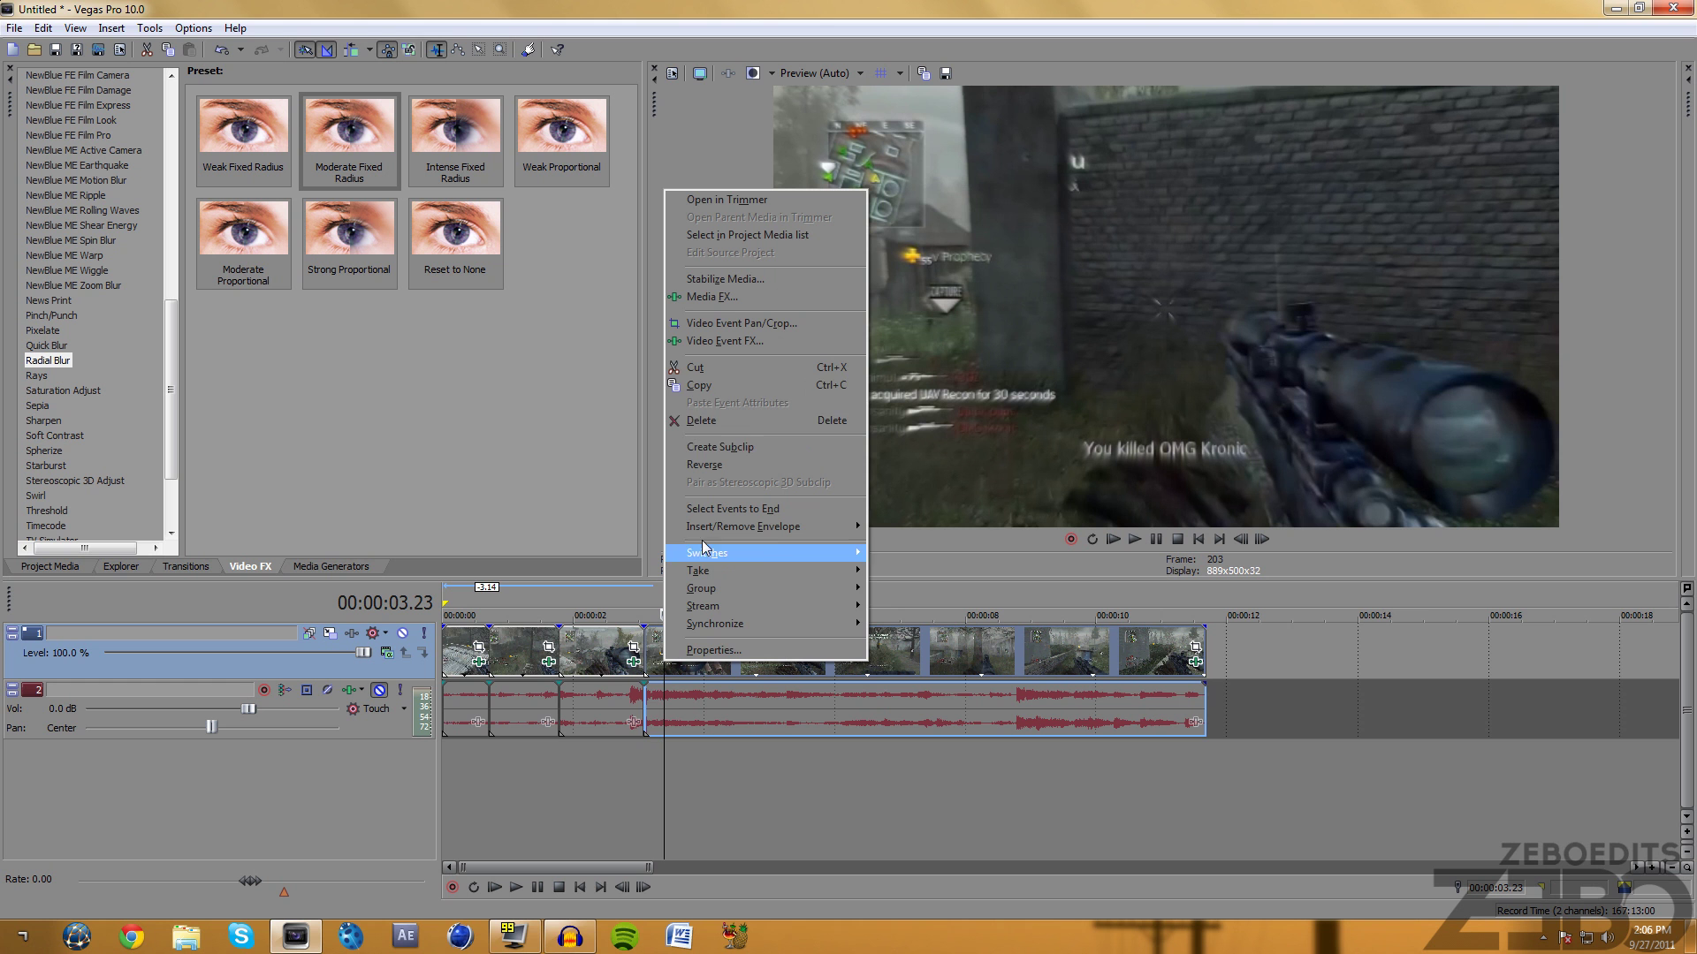
left_click(715, 391)
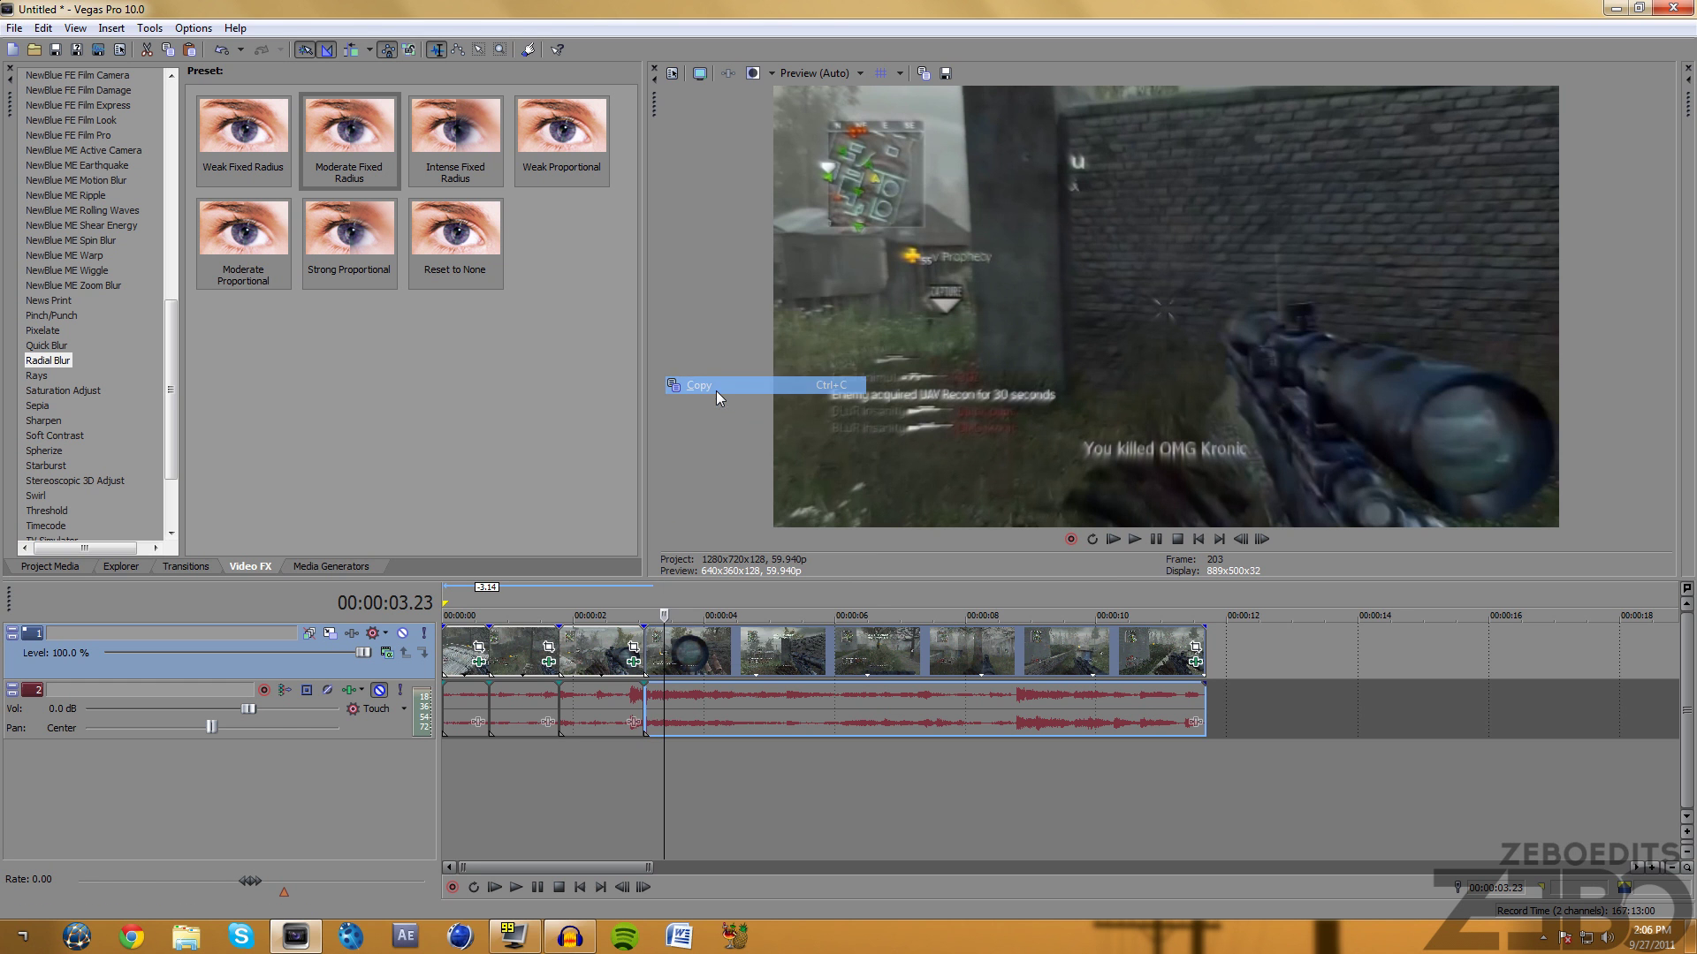
left_click(587, 654)
left_click(457, 661, "shift")
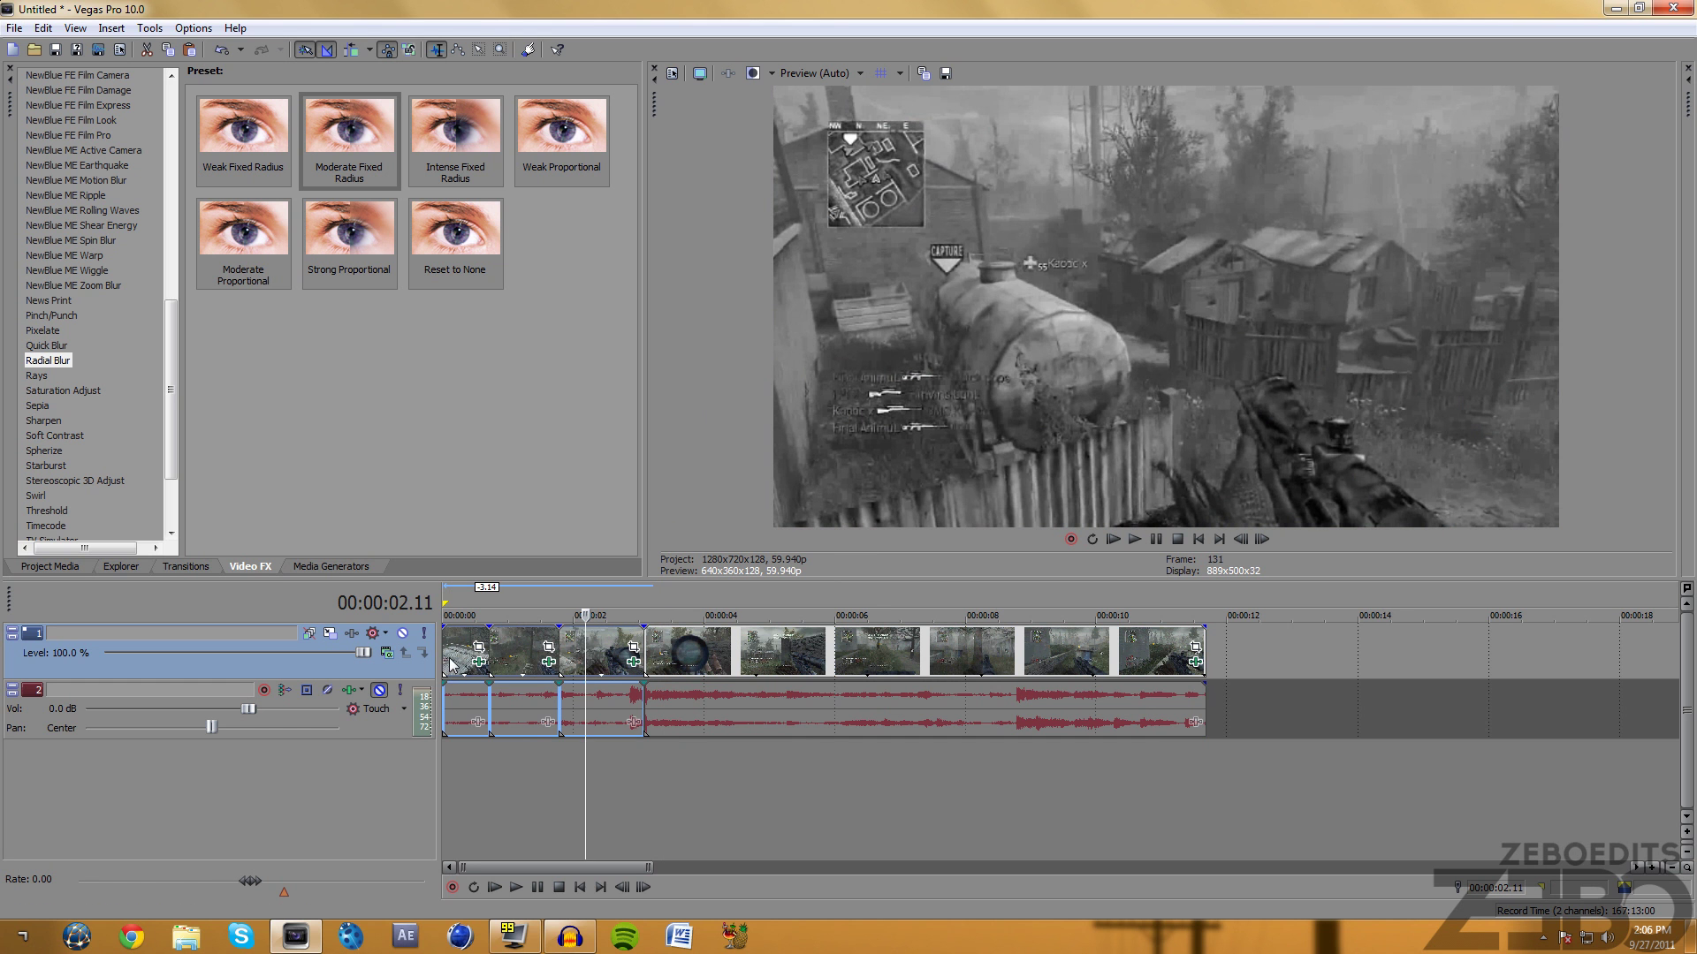
right_click(451, 663)
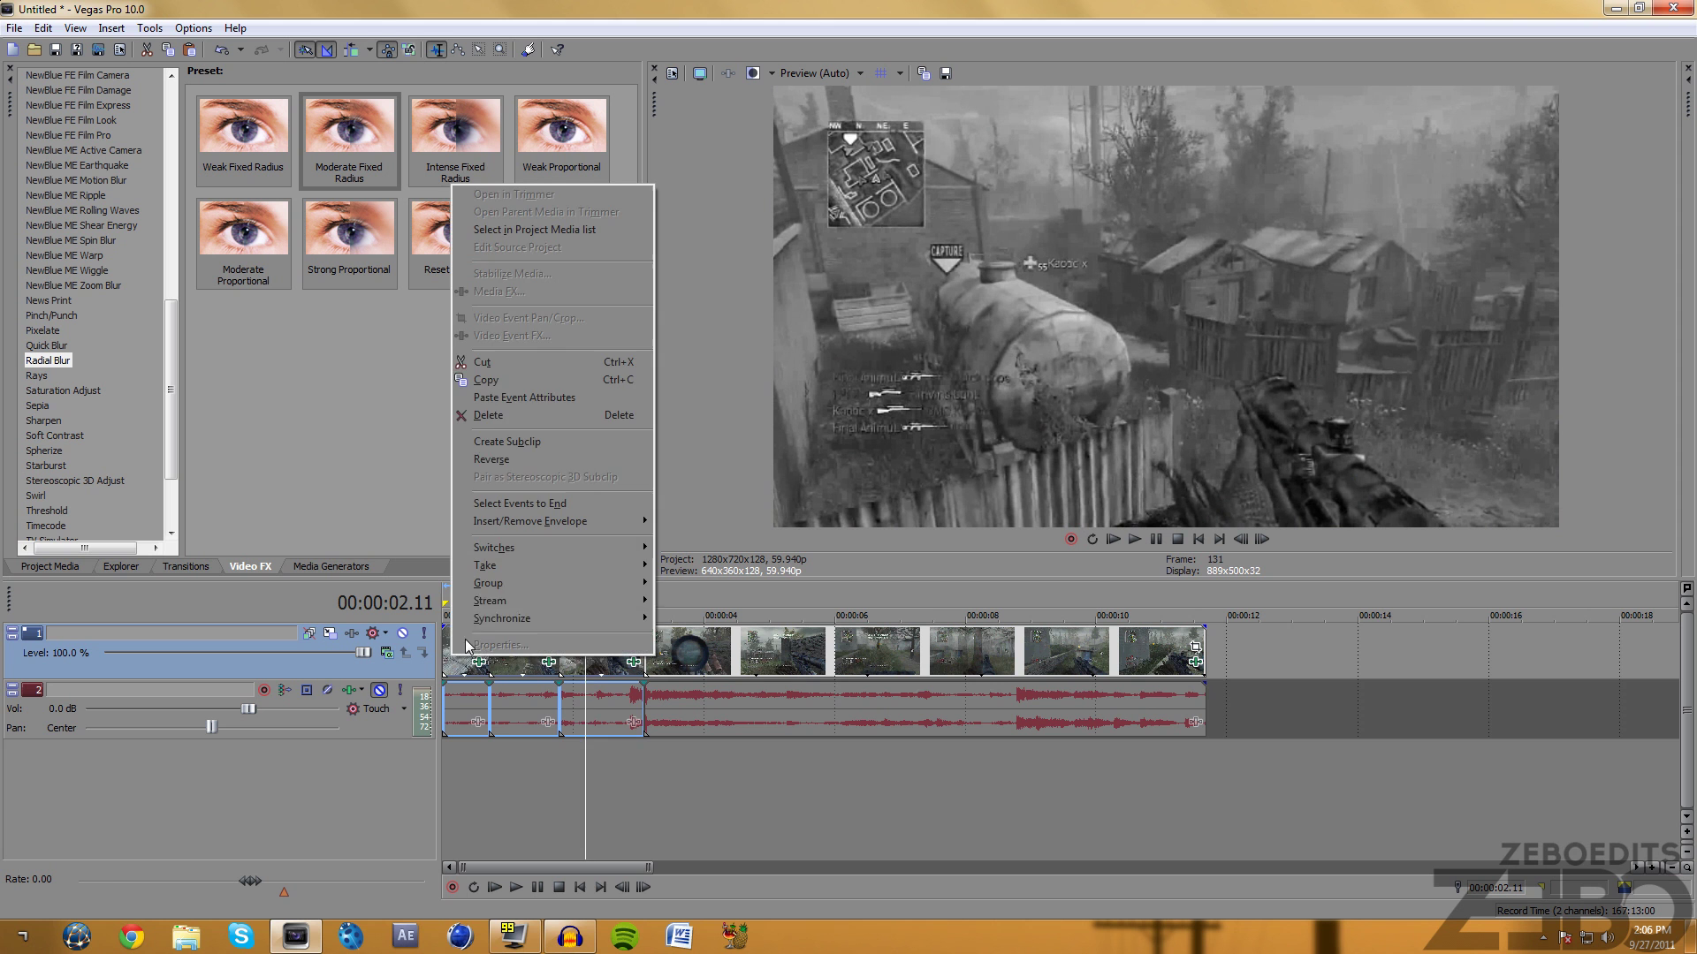
left_click(528, 398)
Play back the edit from the start of the timeline through the split pieces and into the colour clip.
scroll(536, 686, "down", 1)
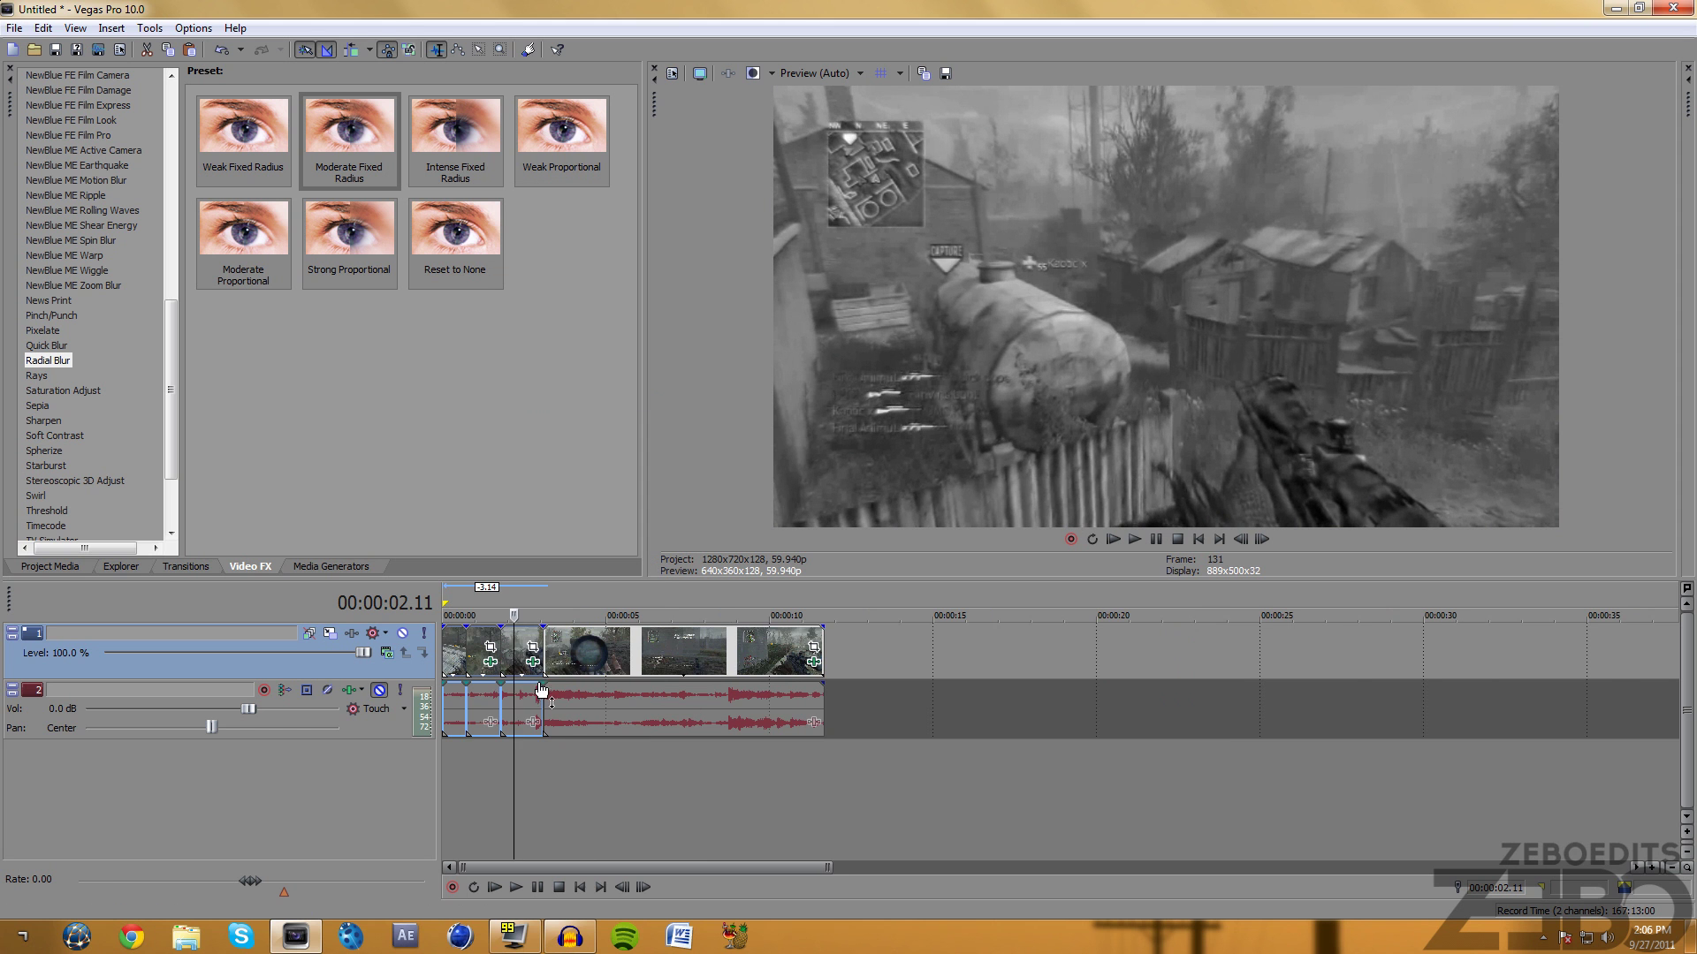
left_click(443, 594)
key("space")
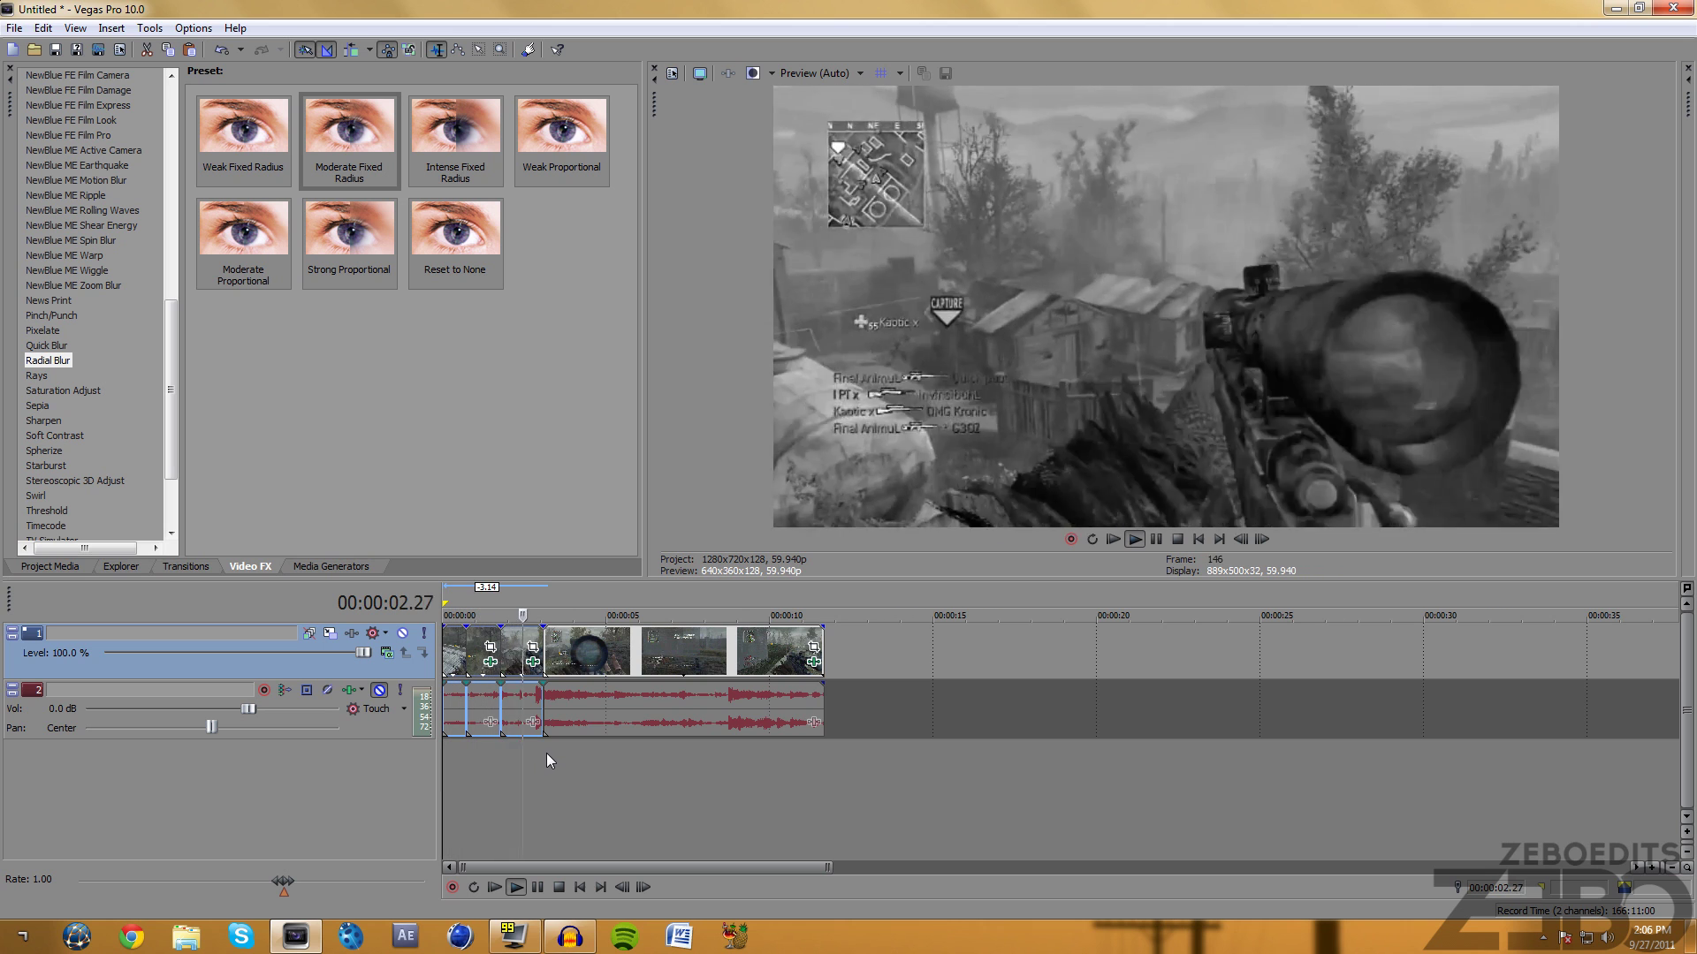
left_click(546, 752)
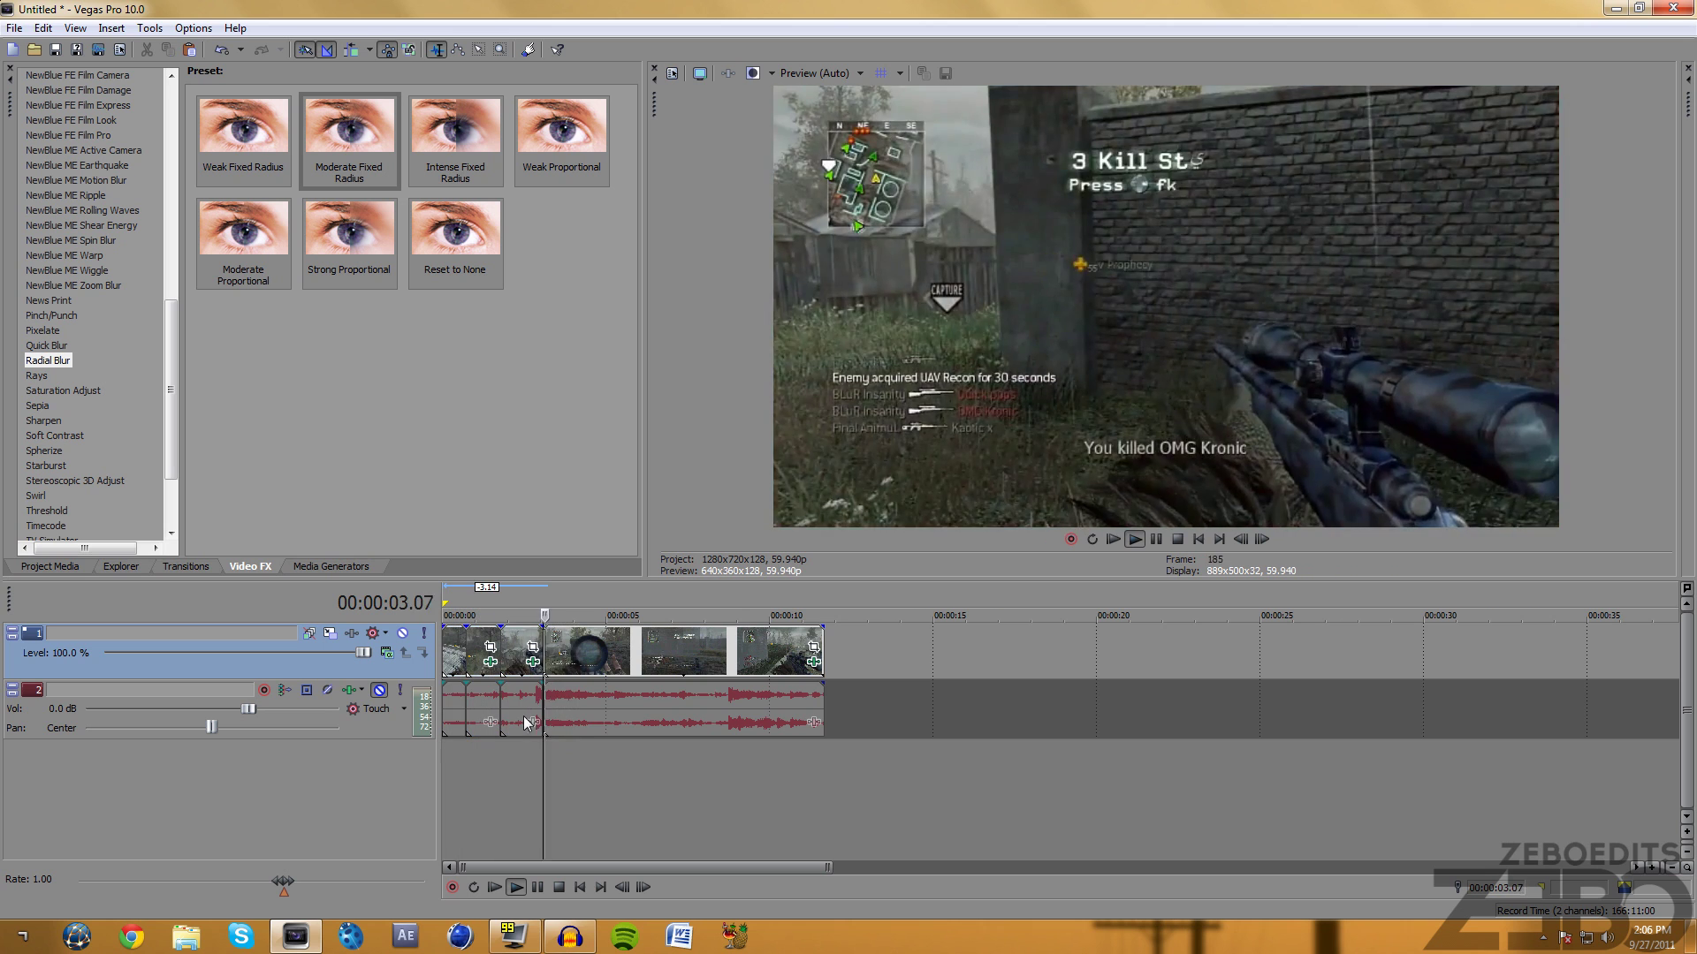
key("space")
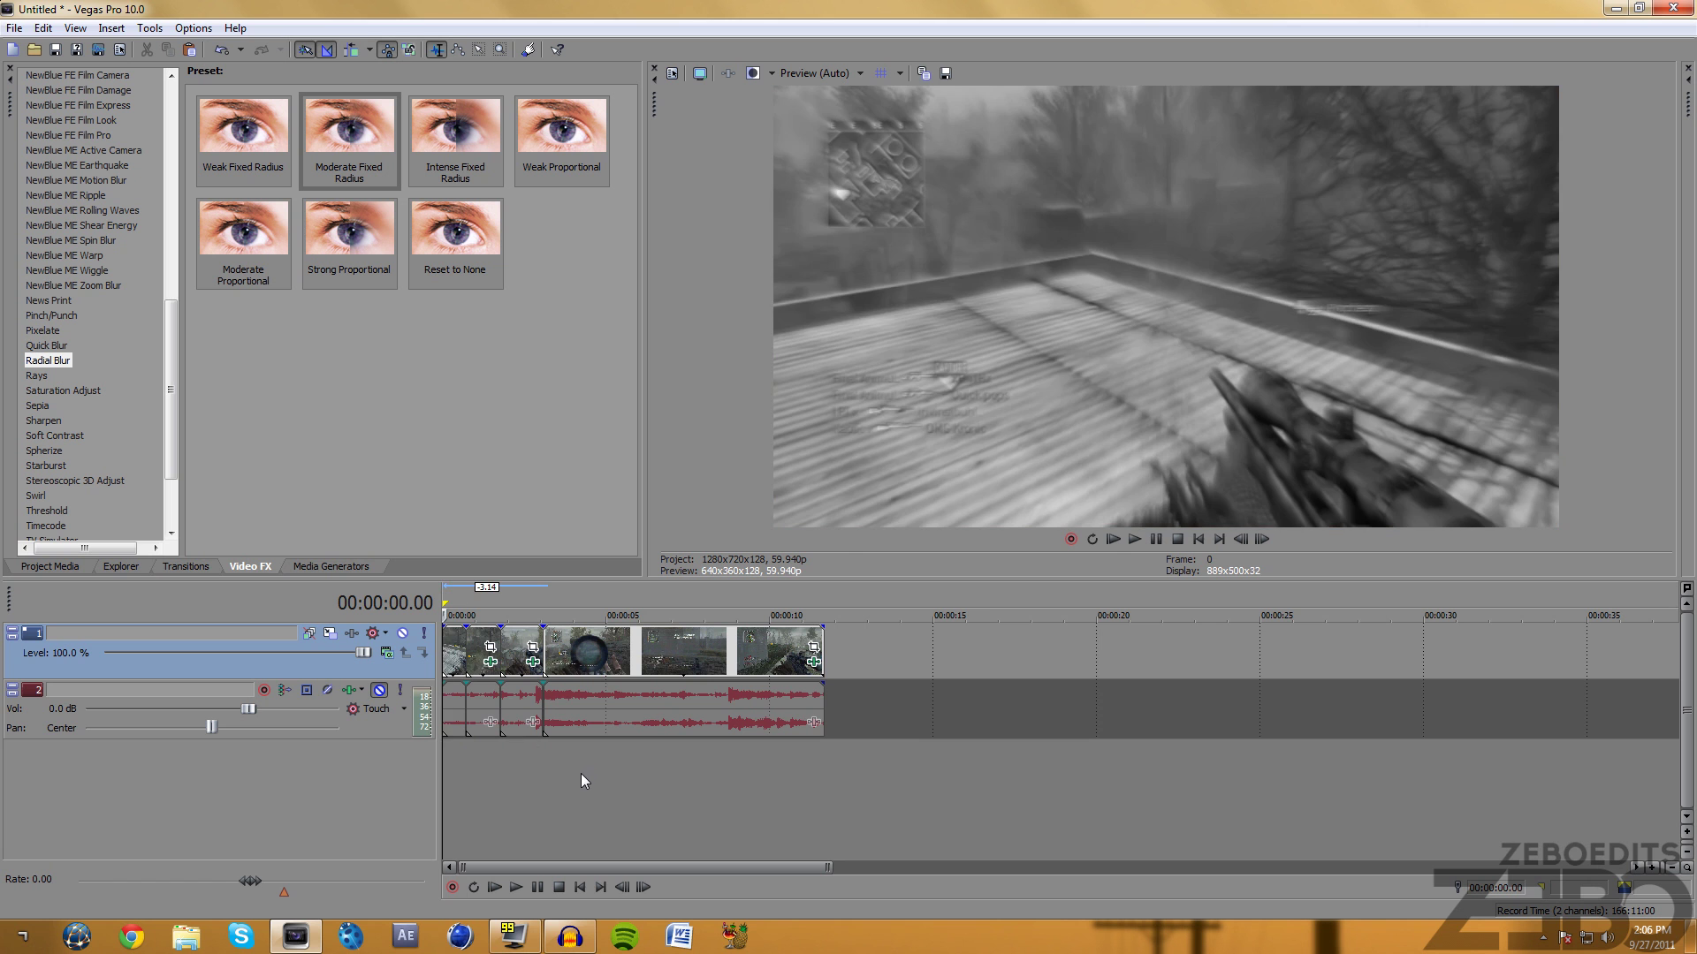
key("space")
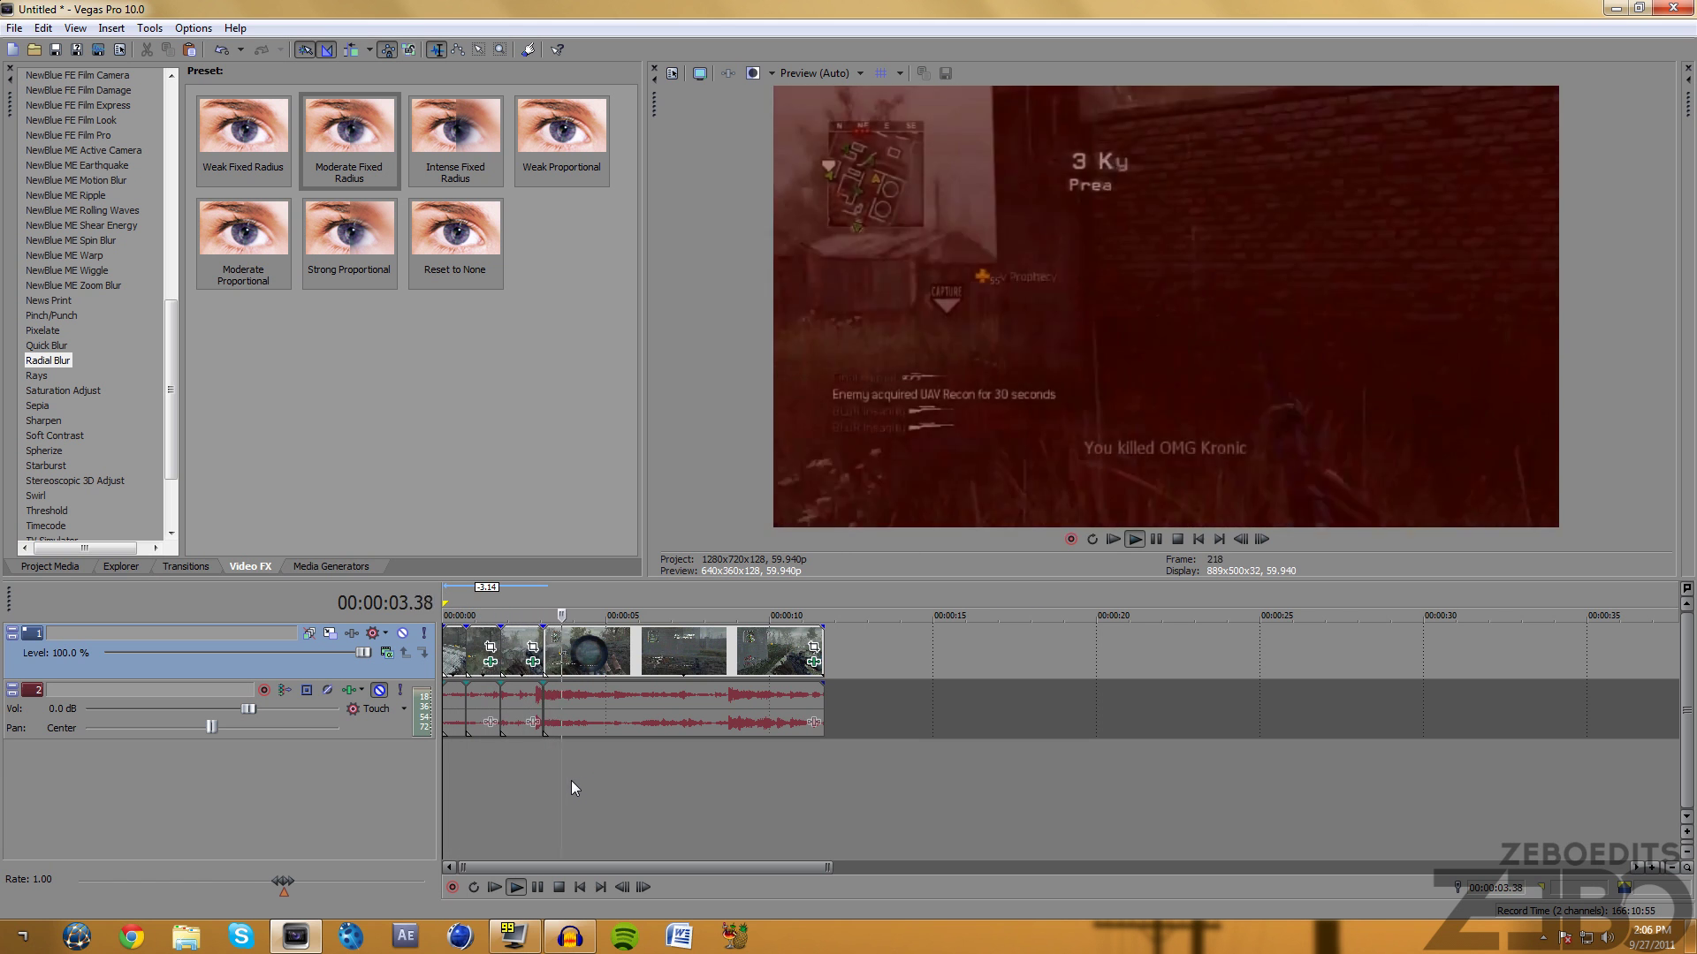
key("Return")
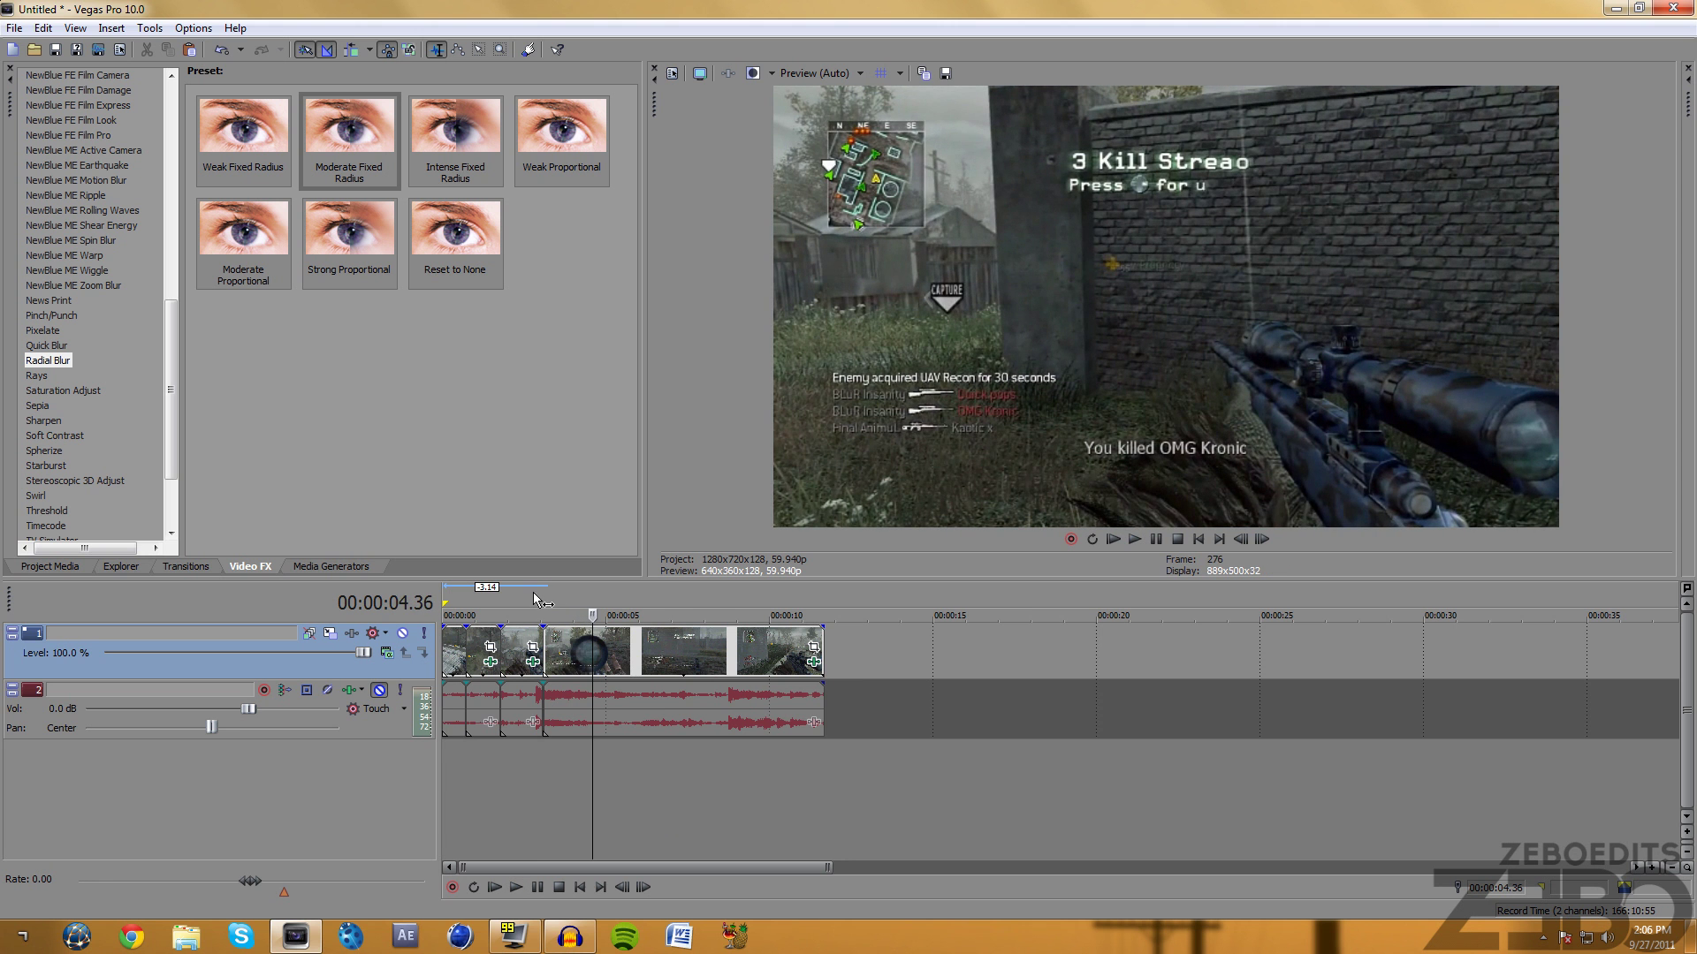
Replay the change to colour from just before the cut, and step frame by frame up to the cut.
left_click(535, 601)
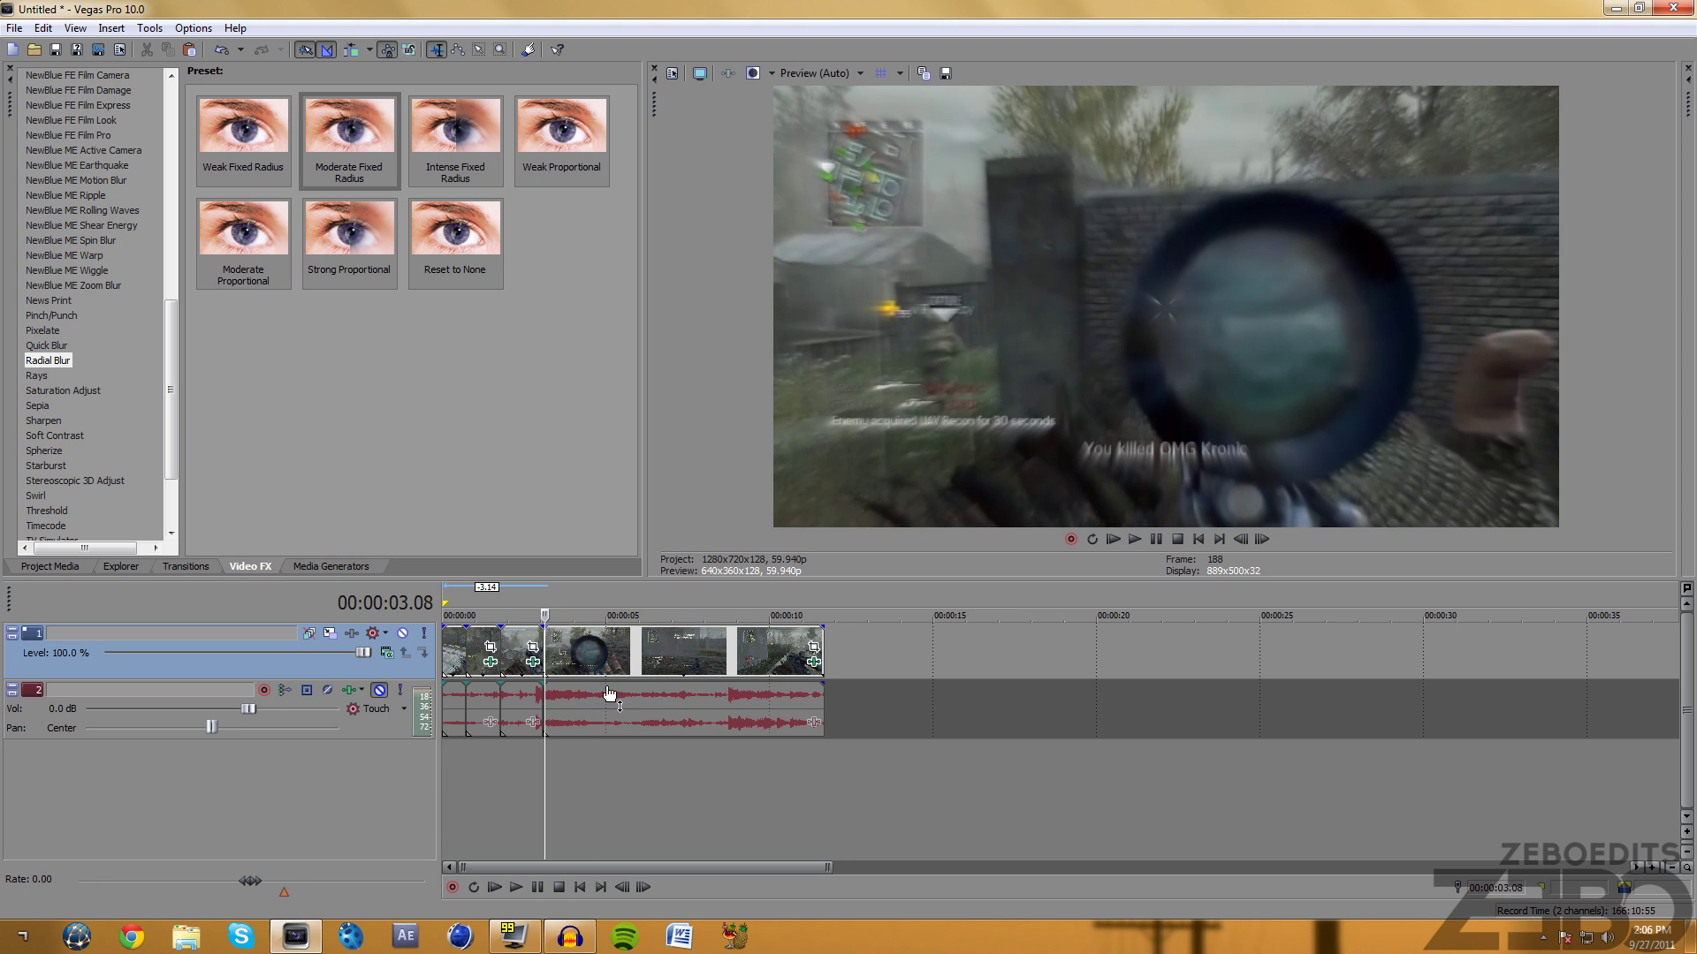
key("space")
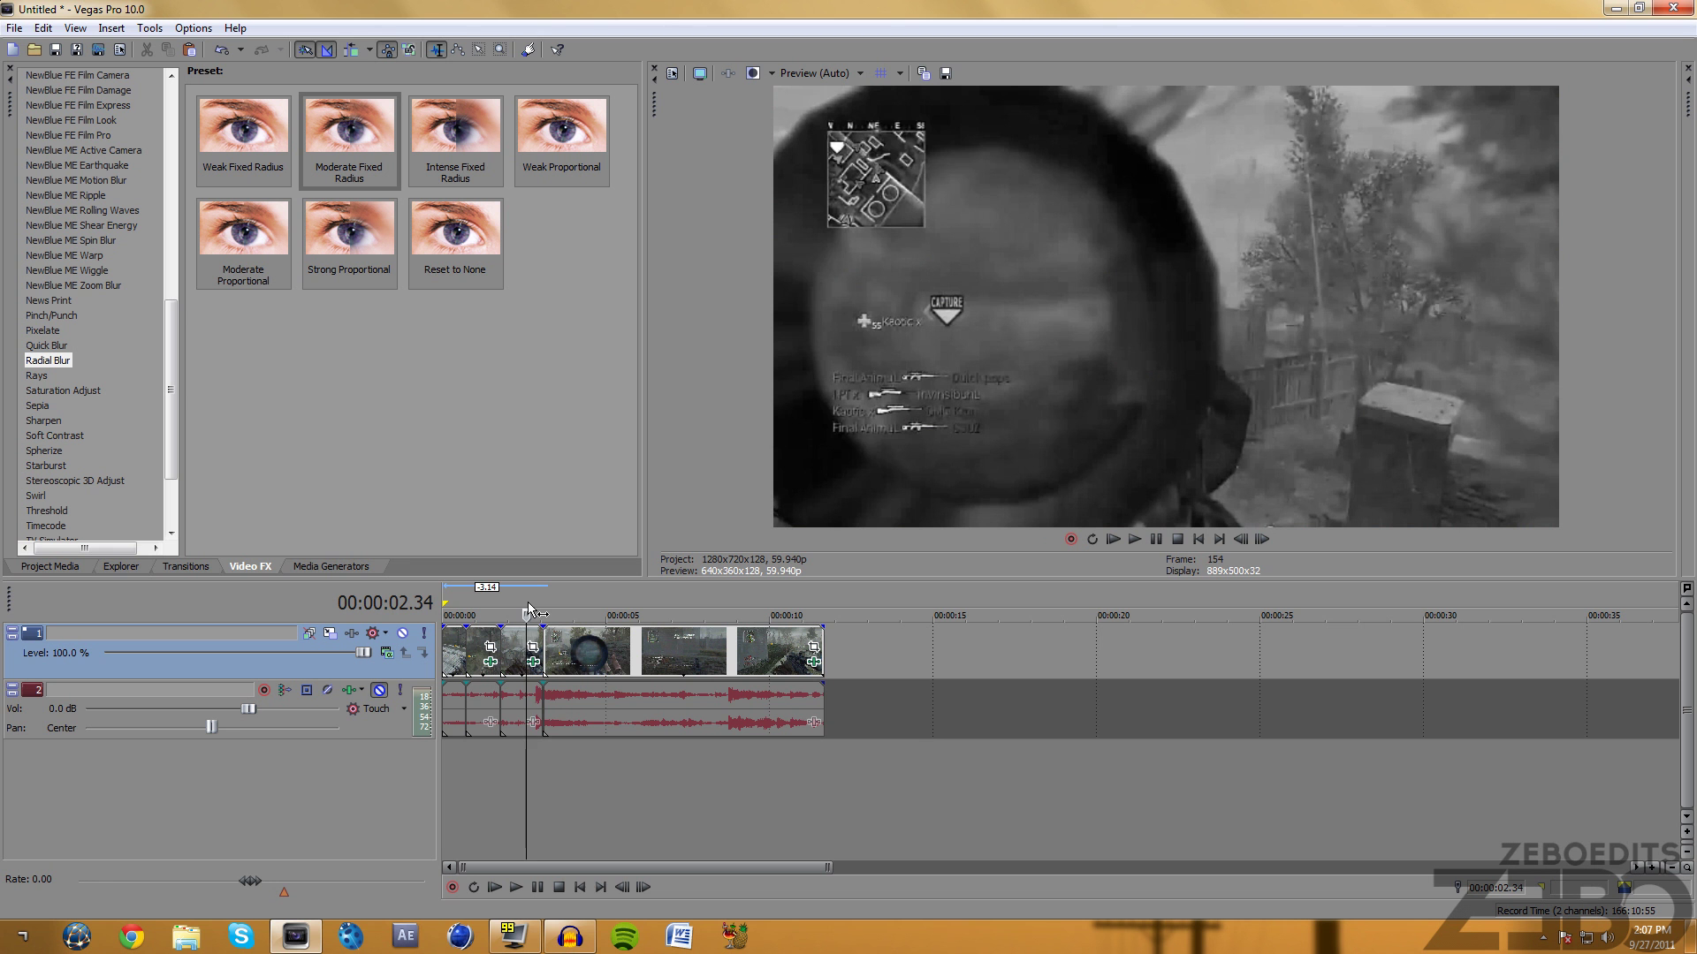
key("space")
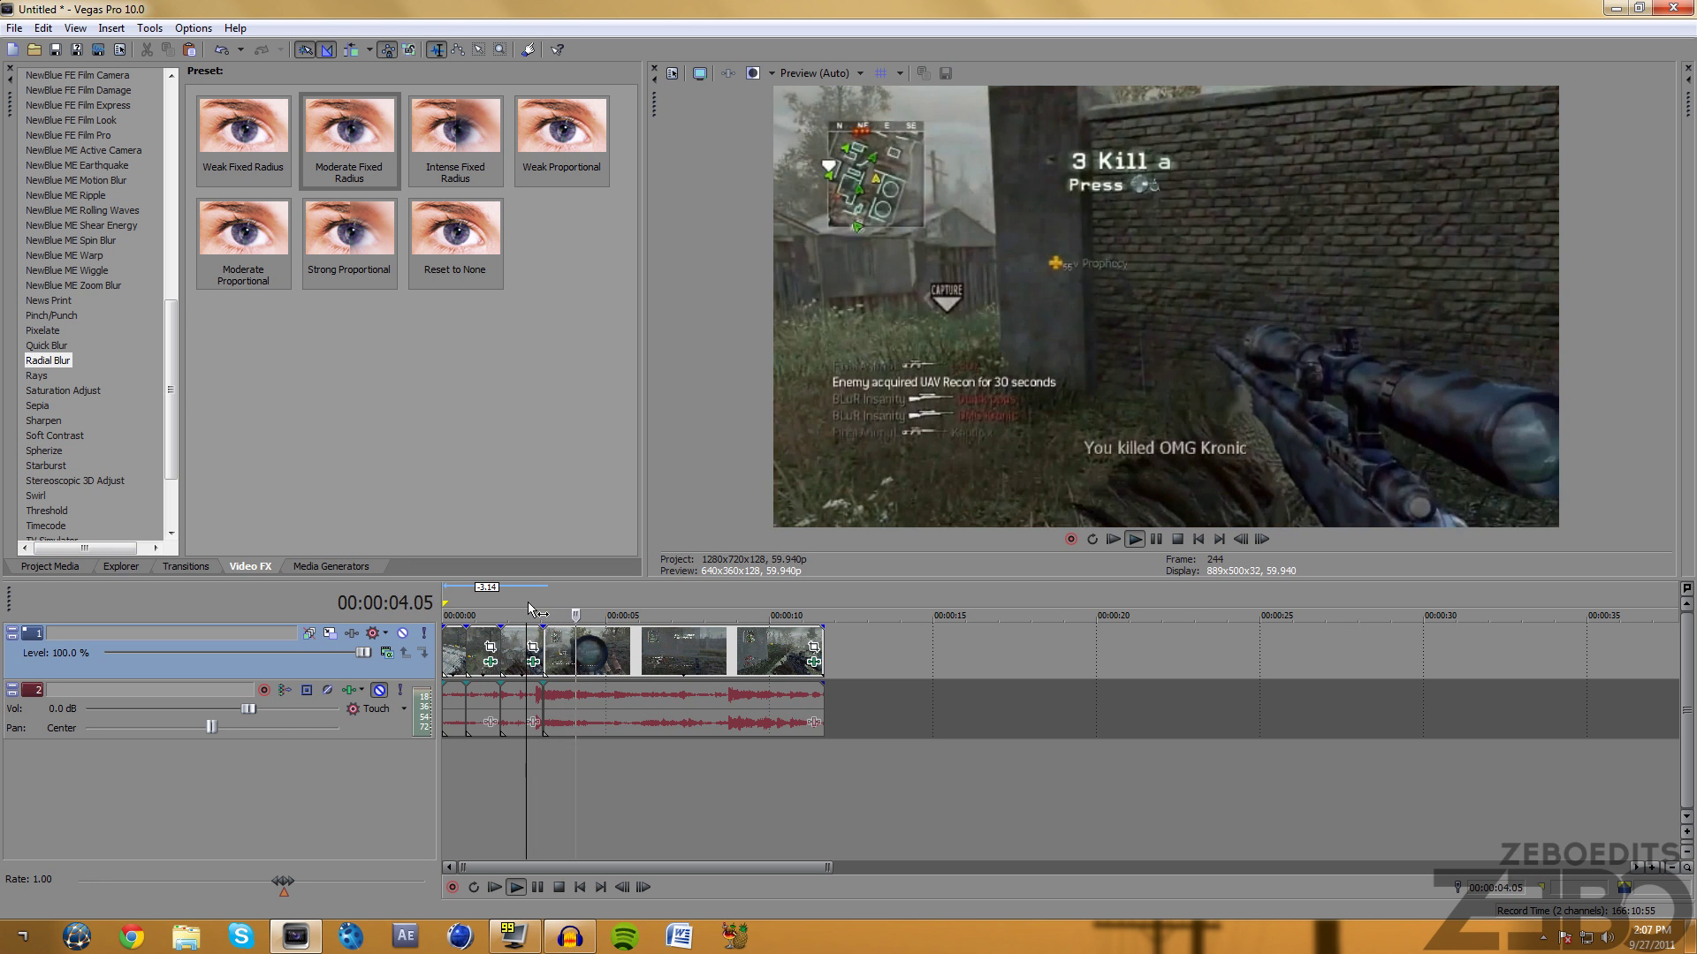
left_click(530, 610)
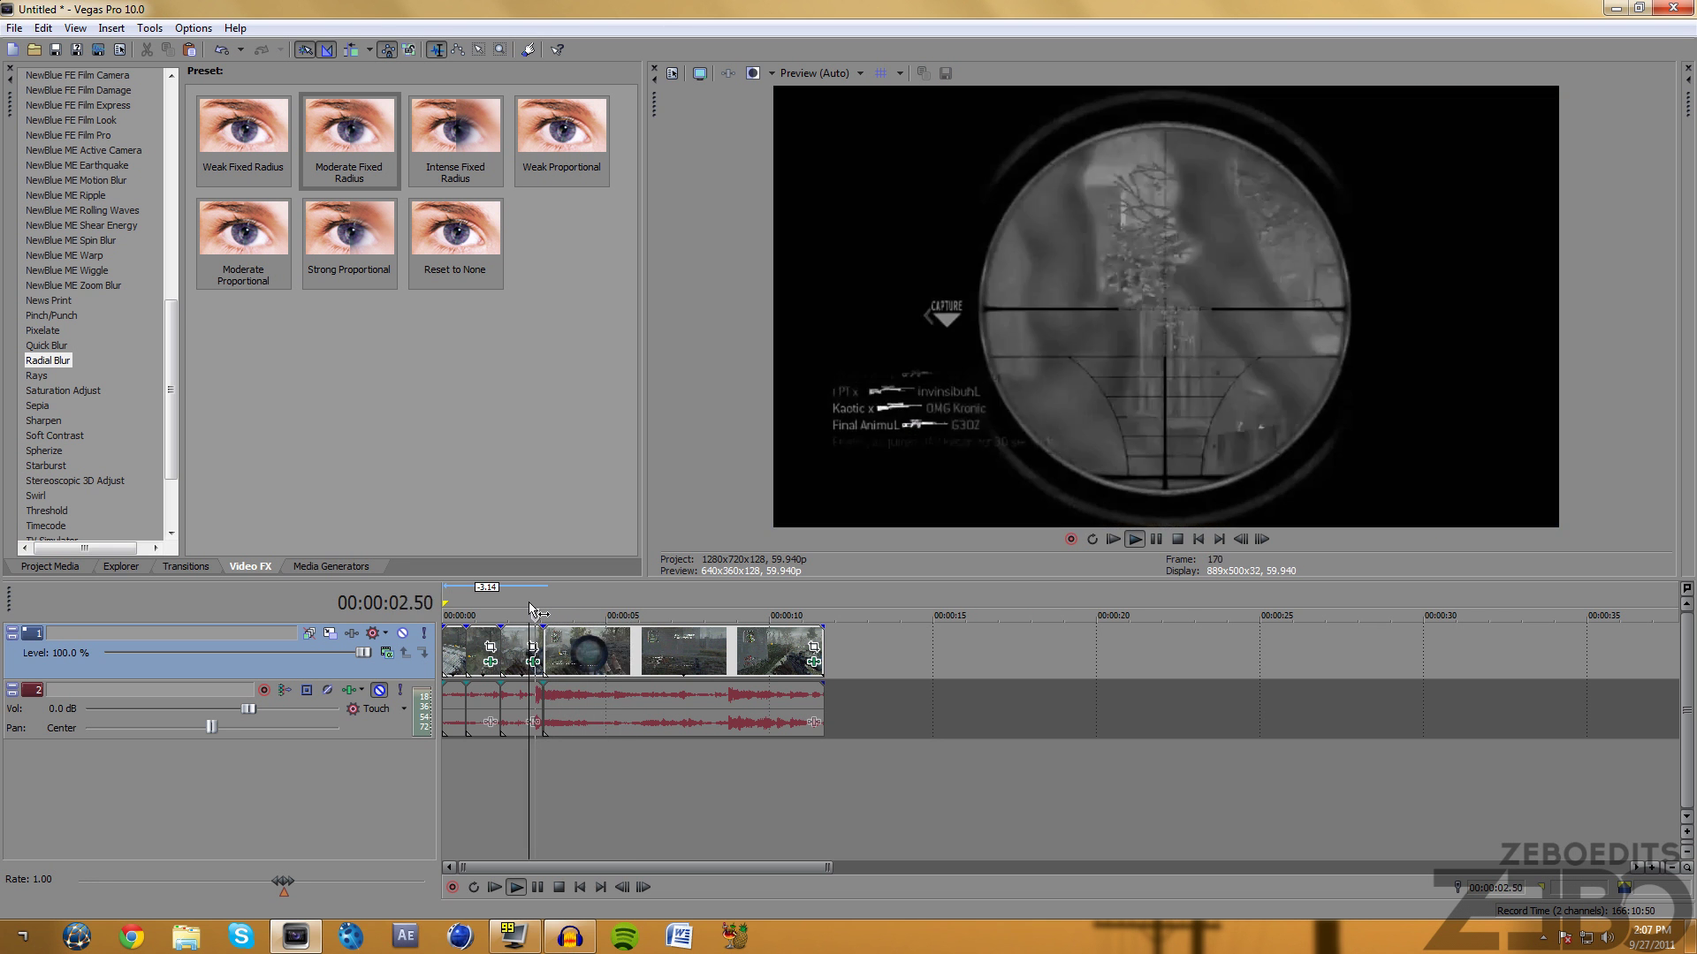
key("Return")
scroll(529, 601, "down", 5)
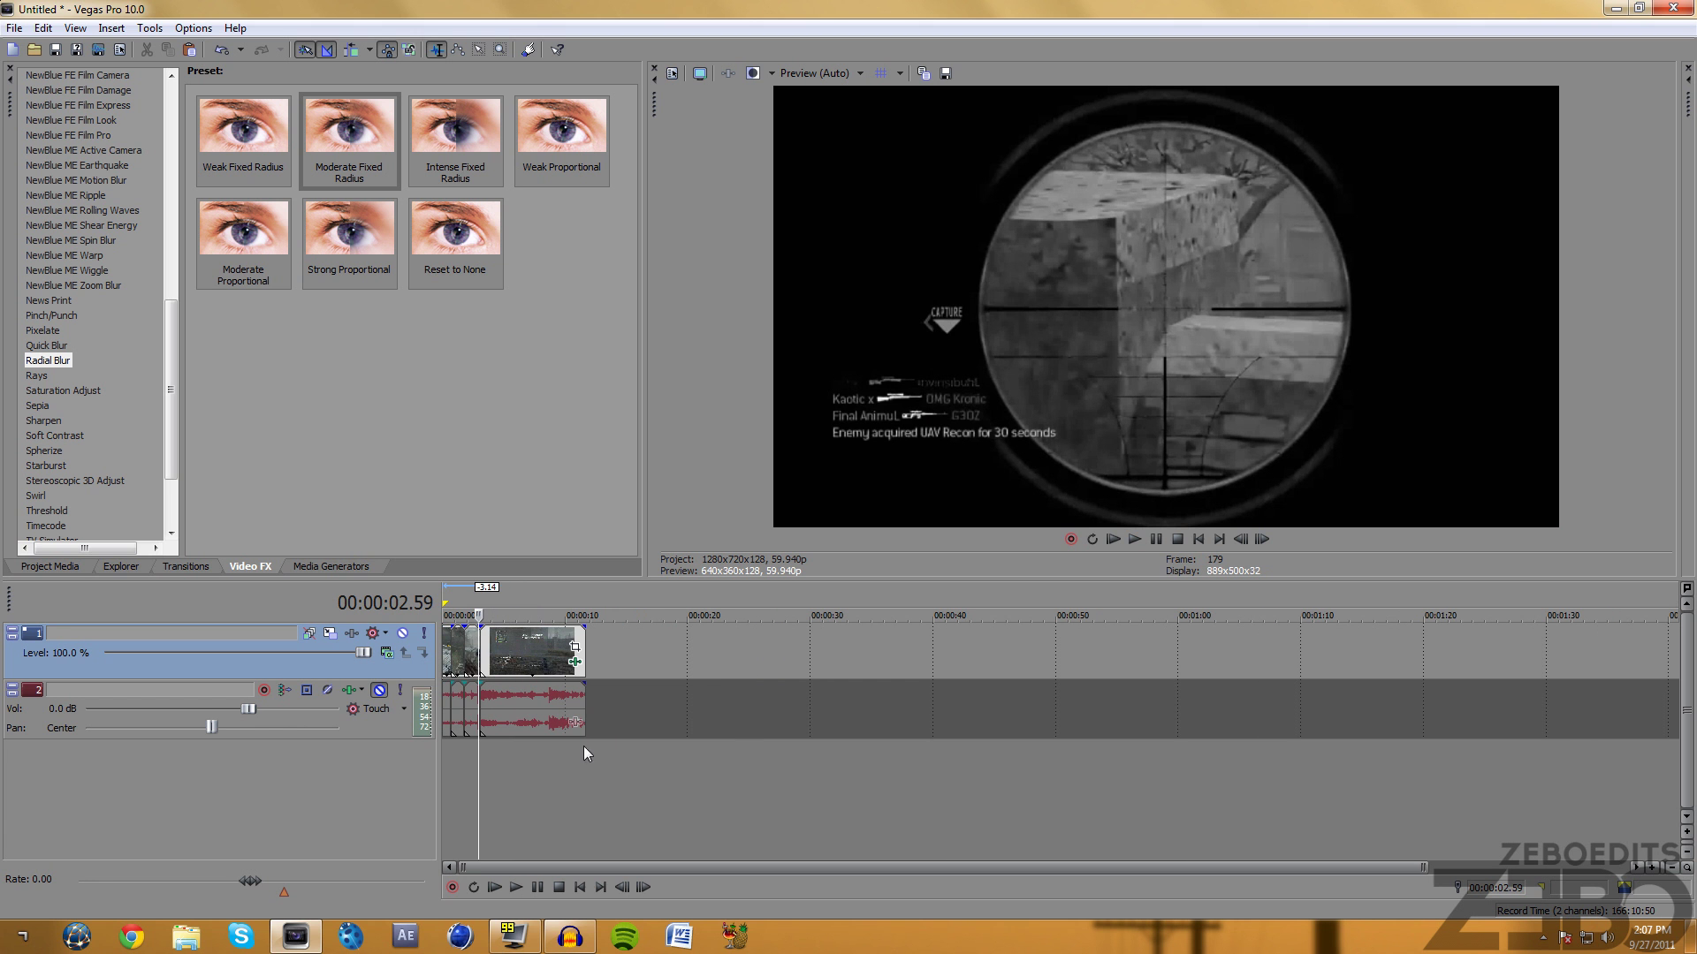
key("Right")
key("Right")
key("Right")
key("Right")
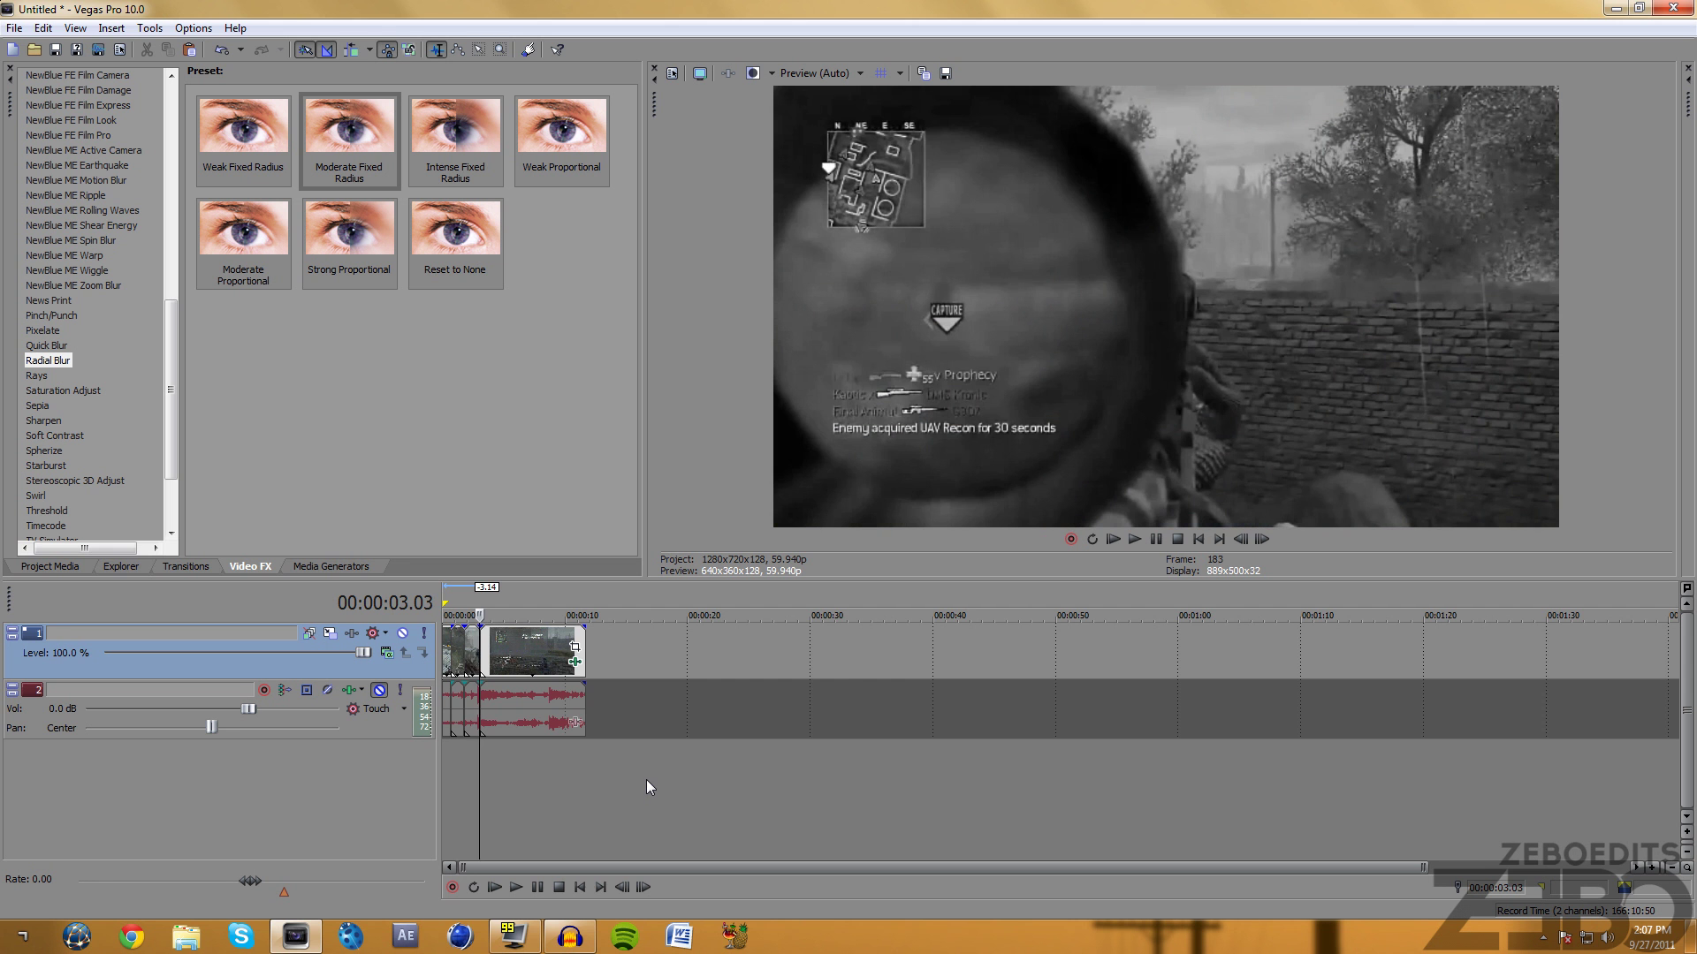
Play the whole edit from the beginning to near the end of the colour clip.
scroll(648, 776, "up", 4)
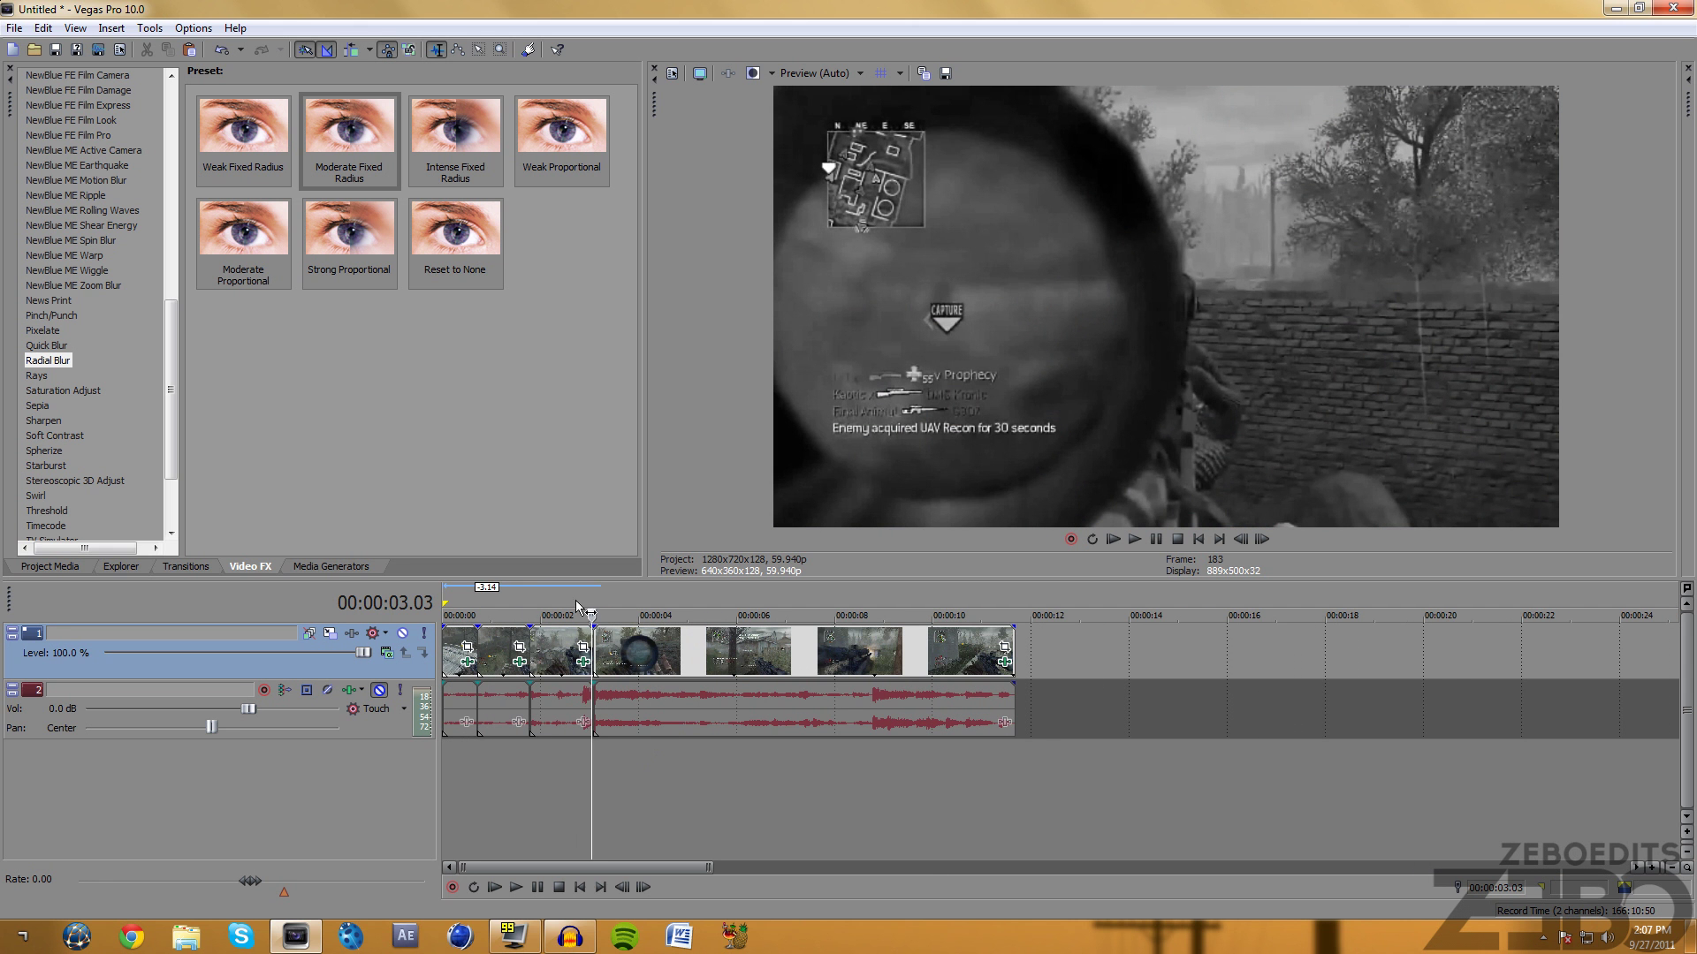
key("ctrl+Home")
key("space")
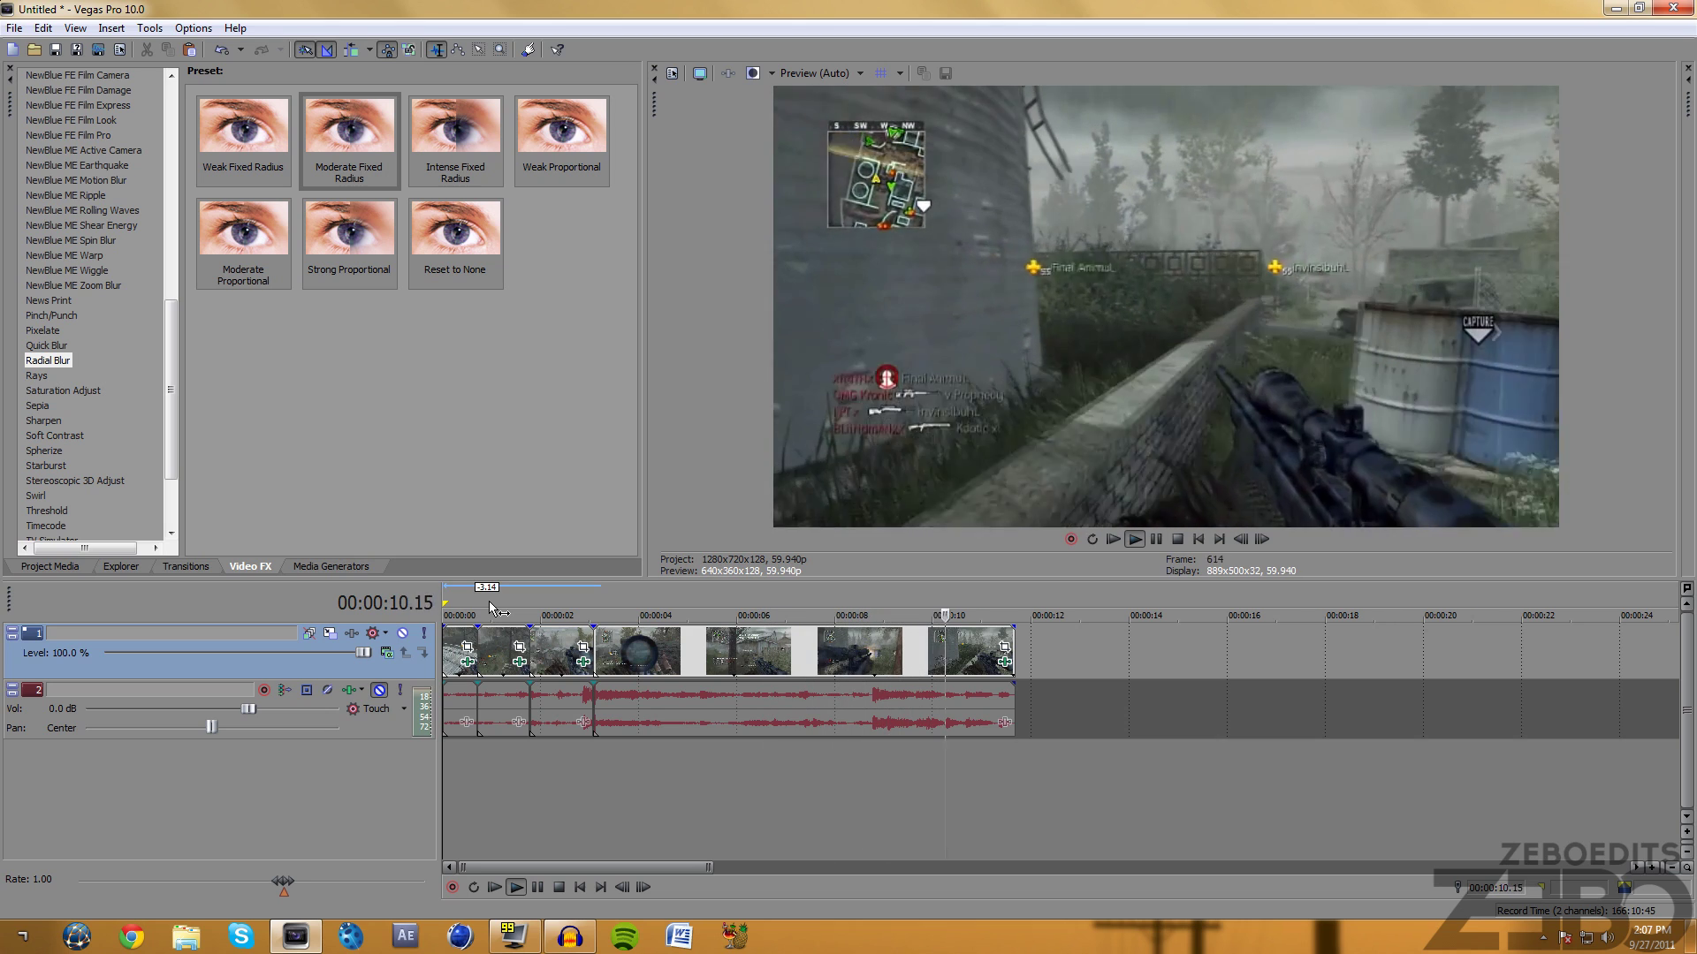
key("Return")
scroll(757, 701, "down", 2)
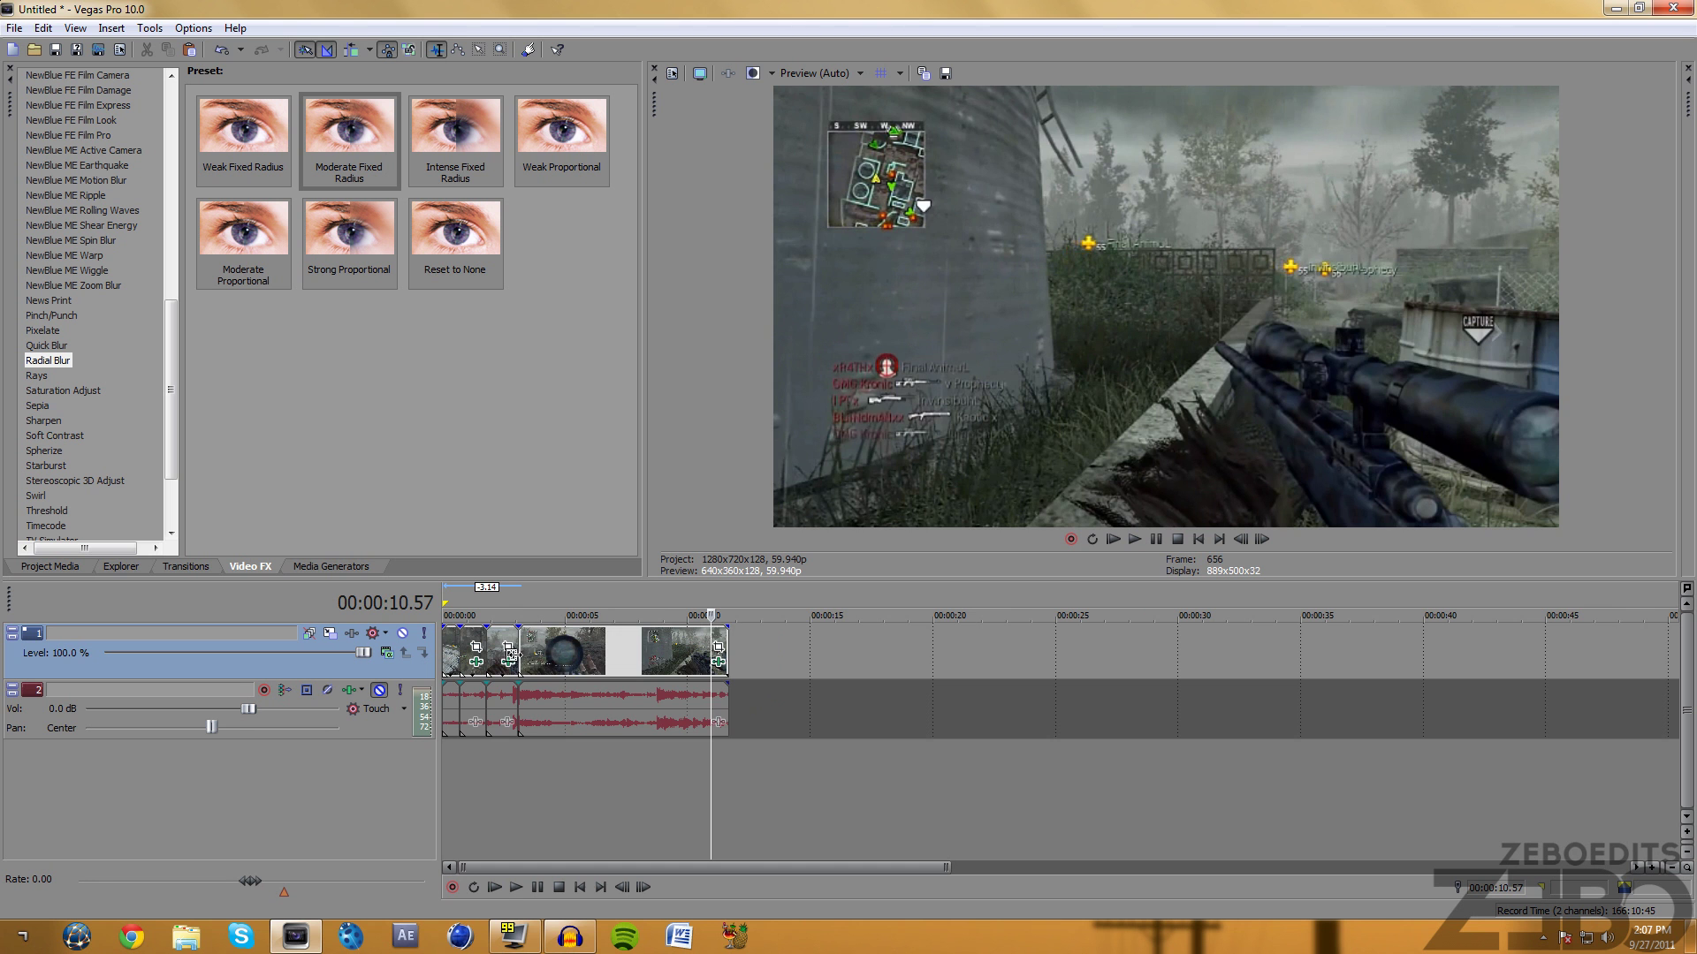